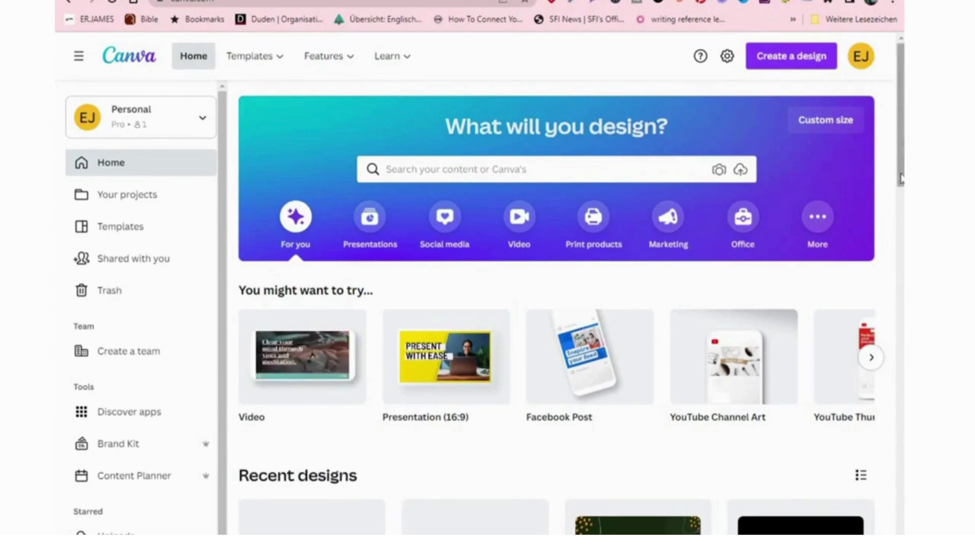
Create a new blank Video design and open the Record yourself studio from the uploads.
mouse_move(900, 179)
mouse_down()
mouse_move(900, 203)
mouse_move(901, 183)
mouse_up()
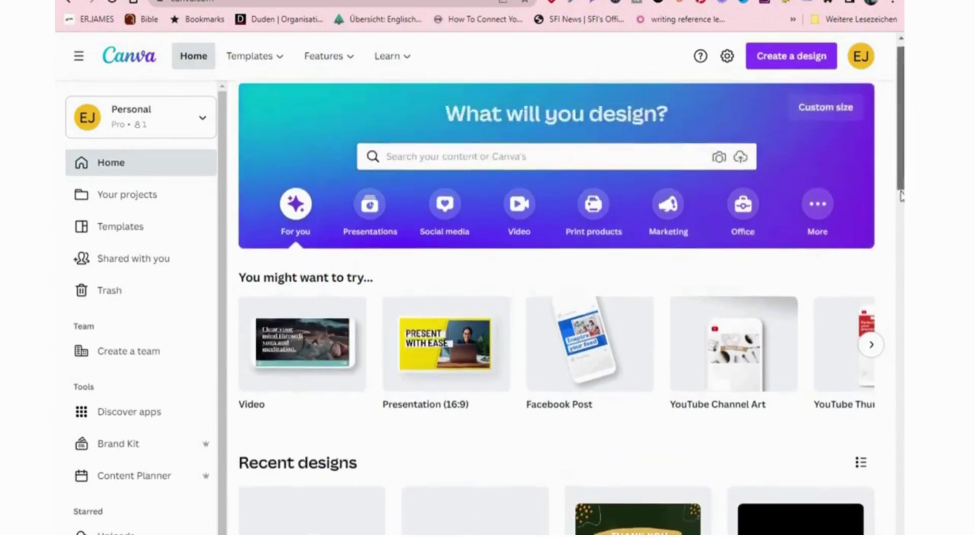
click(303, 344)
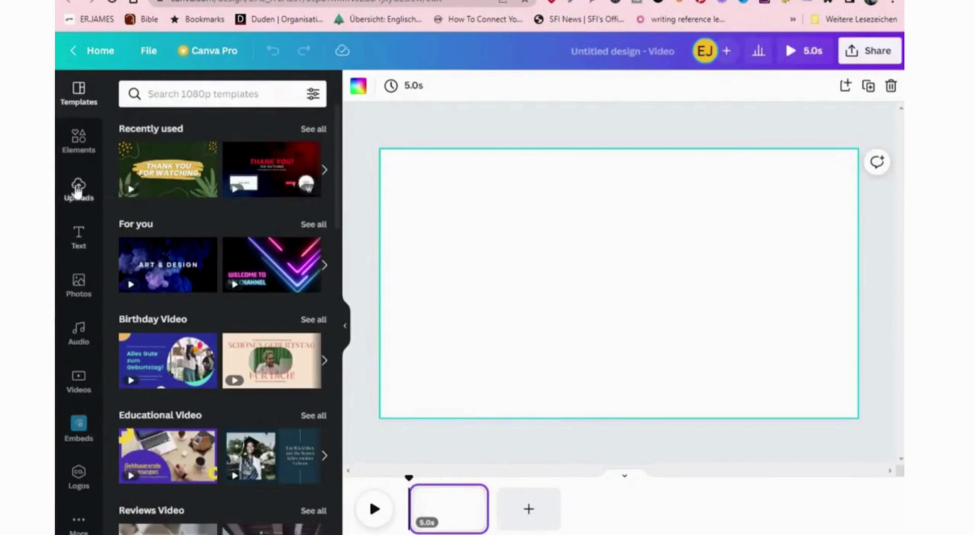
click(78, 191)
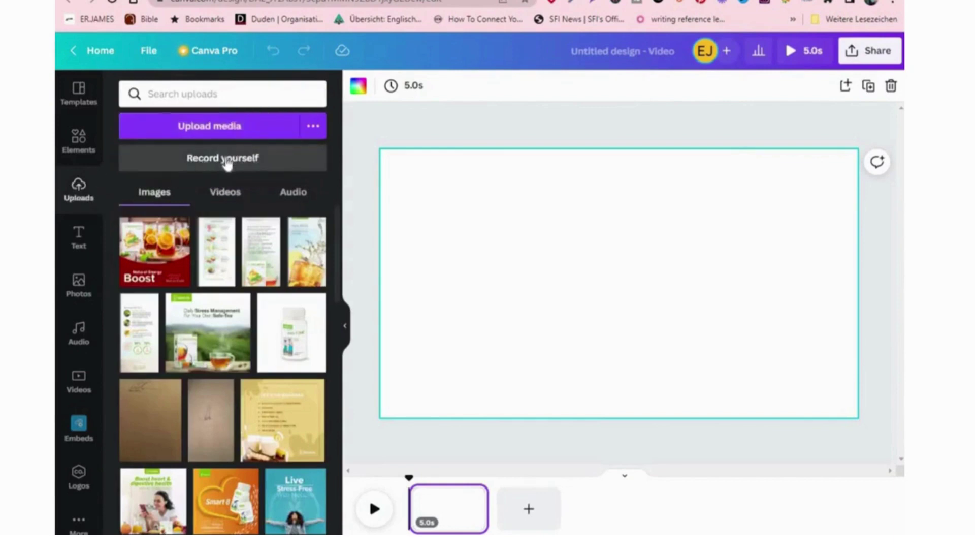
click(226, 160)
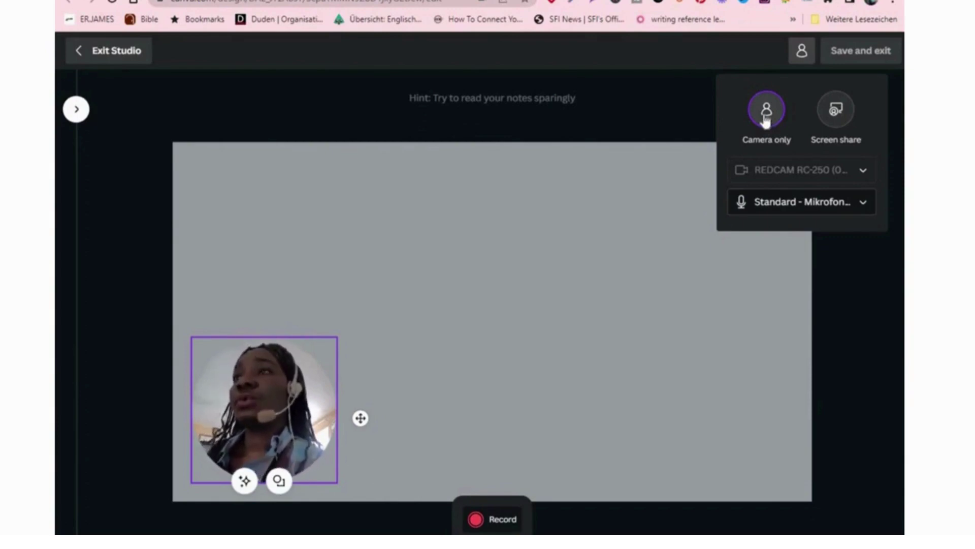
Try to switch the recording source from the camera to a screen share of the entire screen.
click(834, 117)
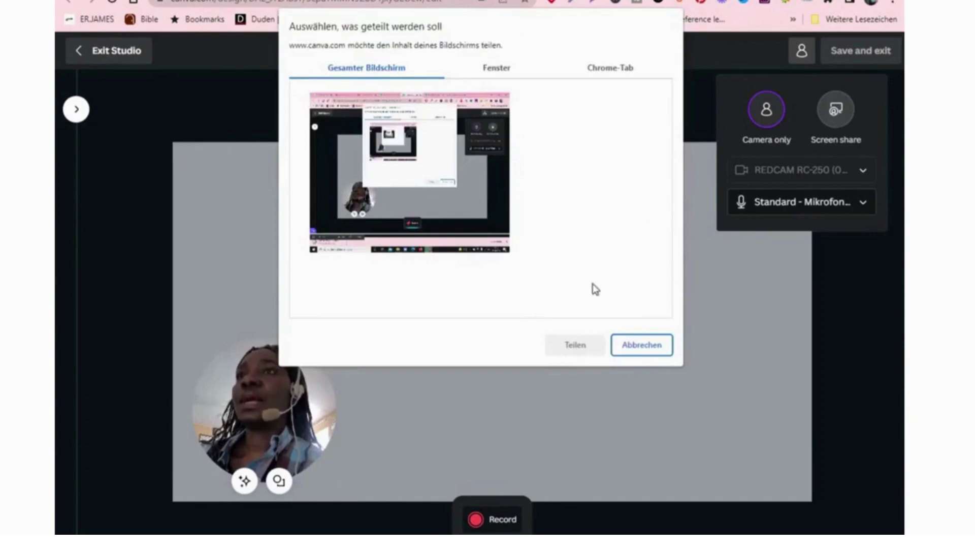
click(461, 183)
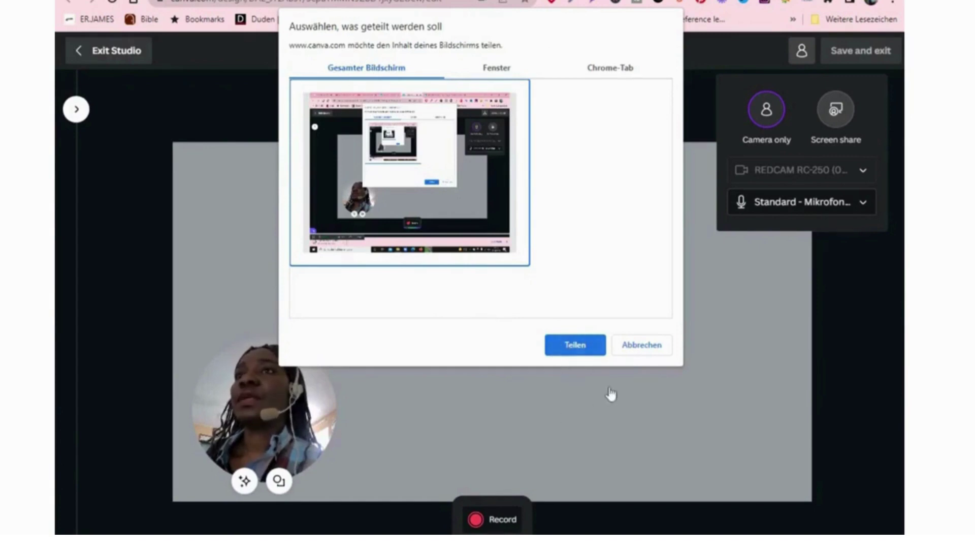
click(572, 347)
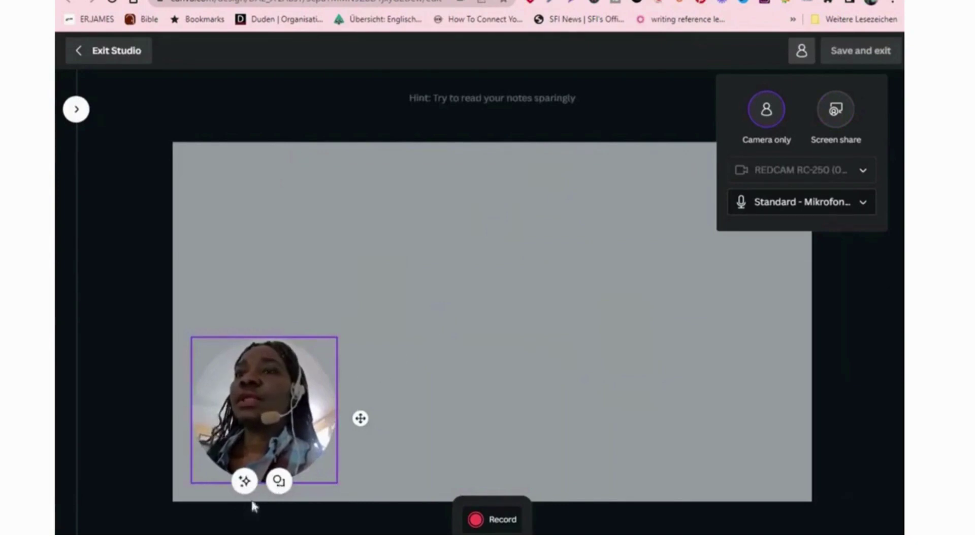
Toggle the camera frame to a rectangle and back to a circle, and place it in the canvas's lower-left corner.
click(278, 480)
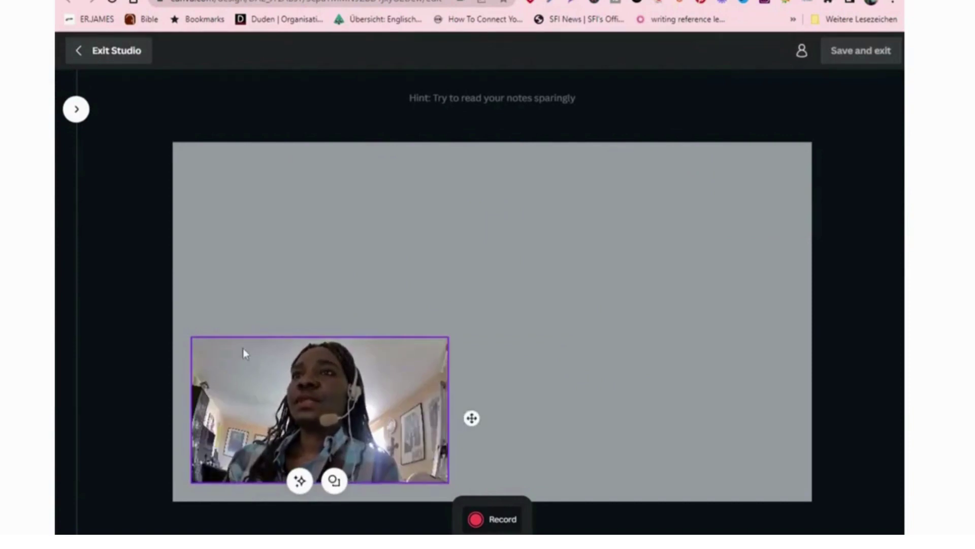
click(334, 481)
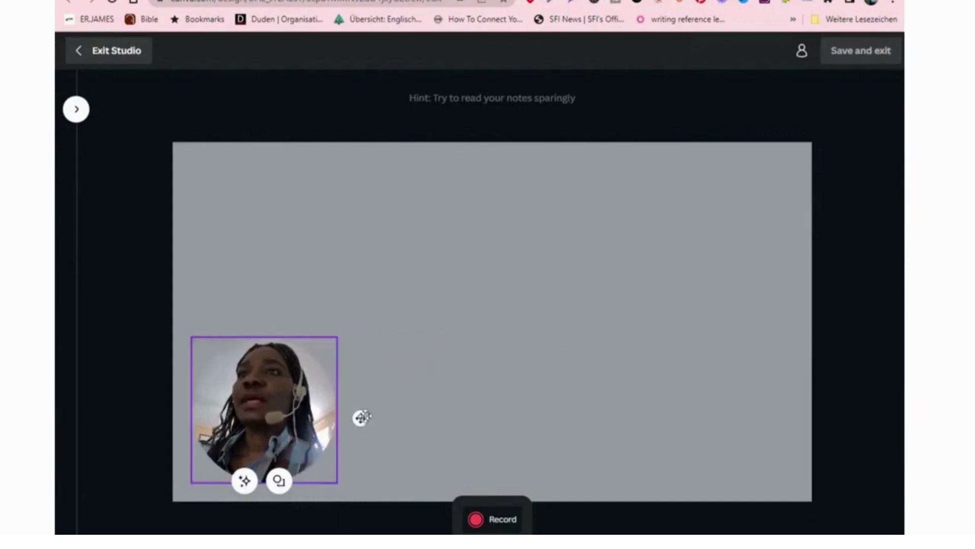
drag(362, 417, 792, 361)
drag(522, 322, 355, 315)
drag(503, 300, 258, 431)
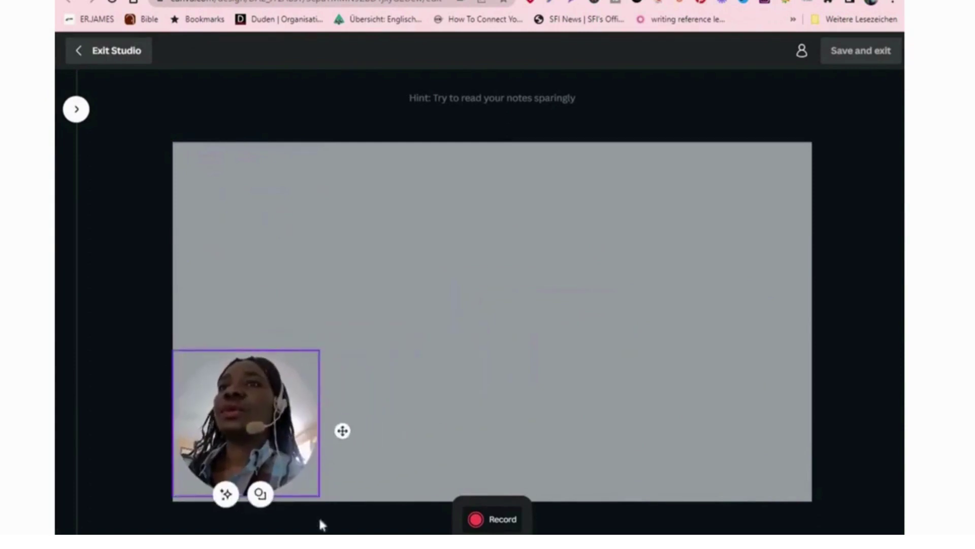
Apply the Bali filter to the camera picture and look through the other filter categories down to Color Pop.
click(225, 496)
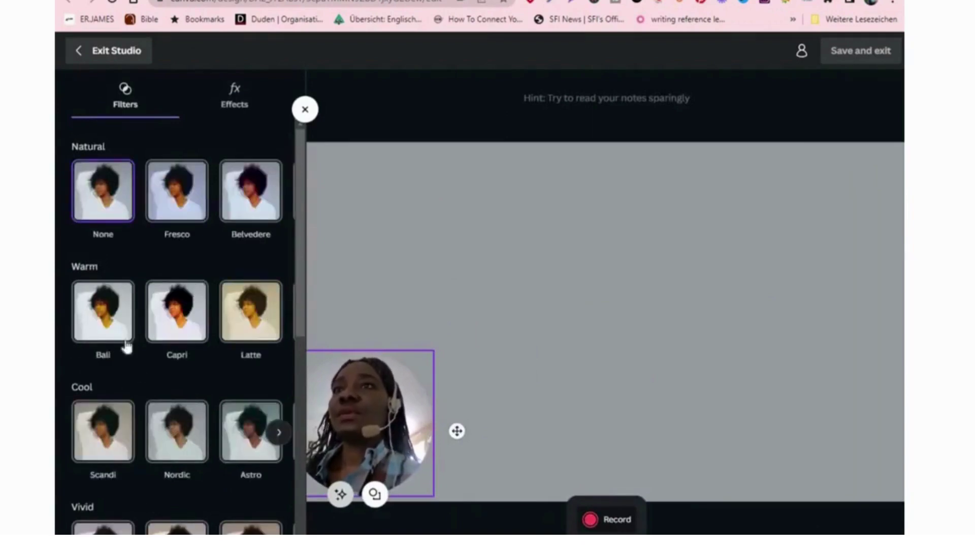
click(103, 325)
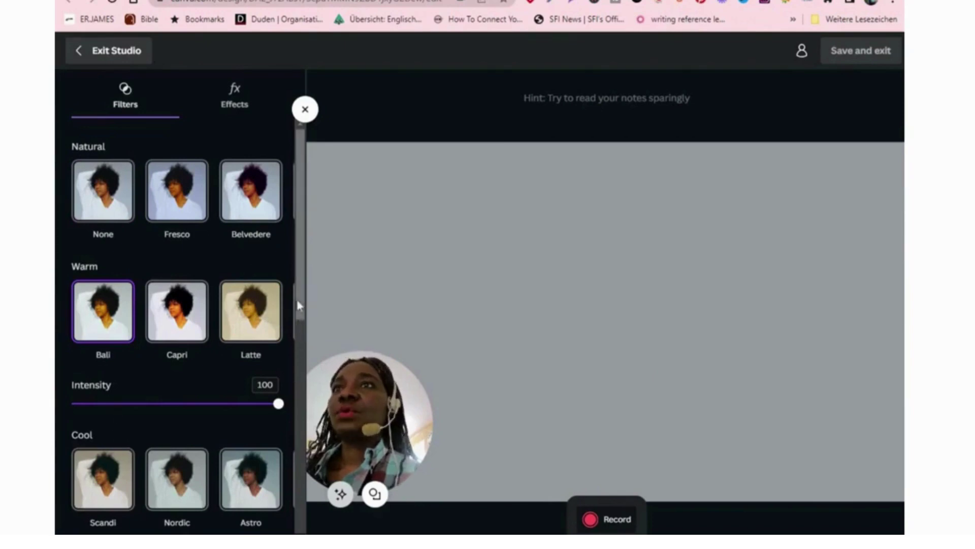
scroll(300, 351, down, 2)
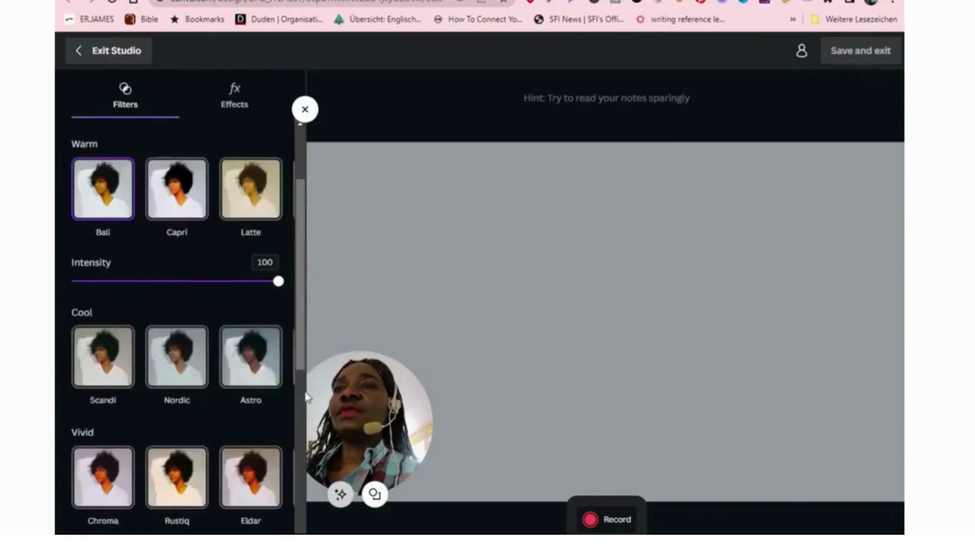
scroll(302, 391, down, 4)
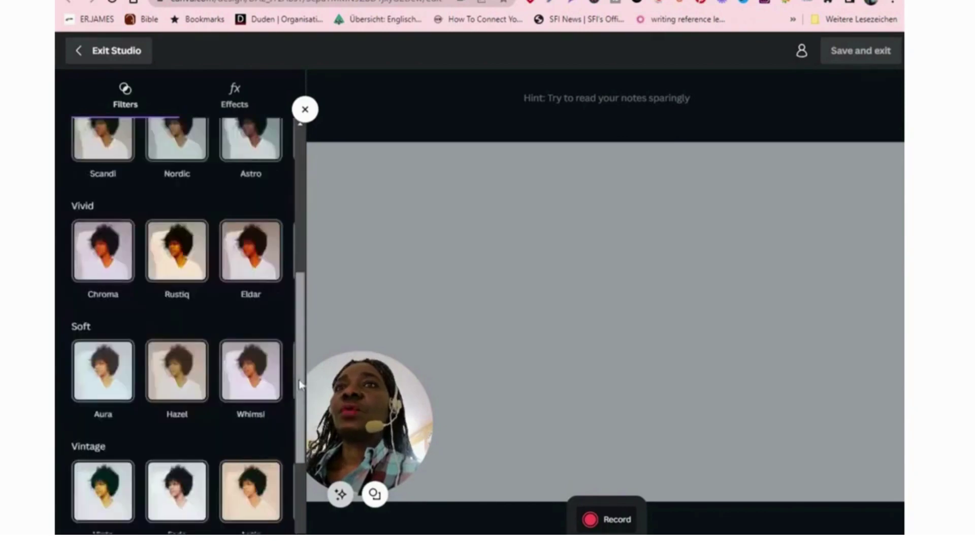
scroll(300, 385, down, 1)
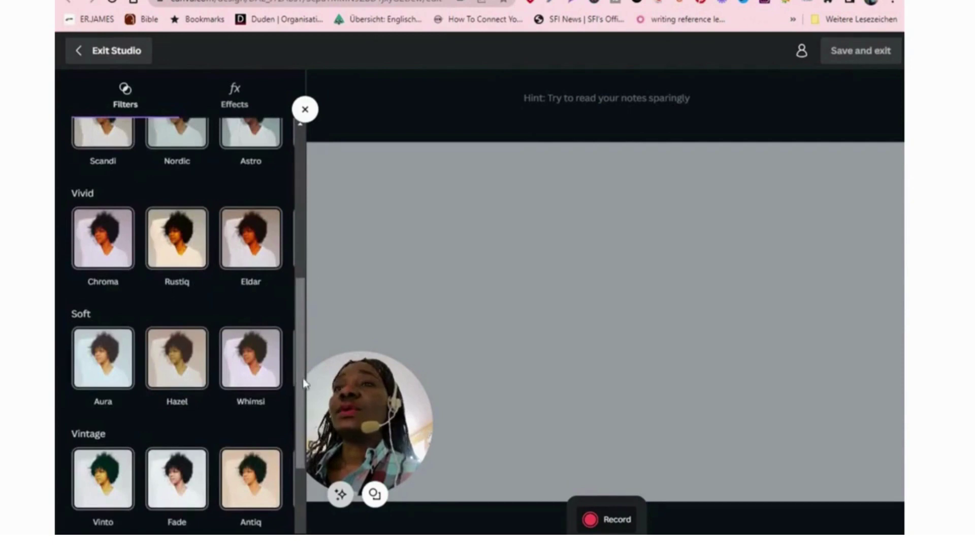
drag(297, 449, 297, 452)
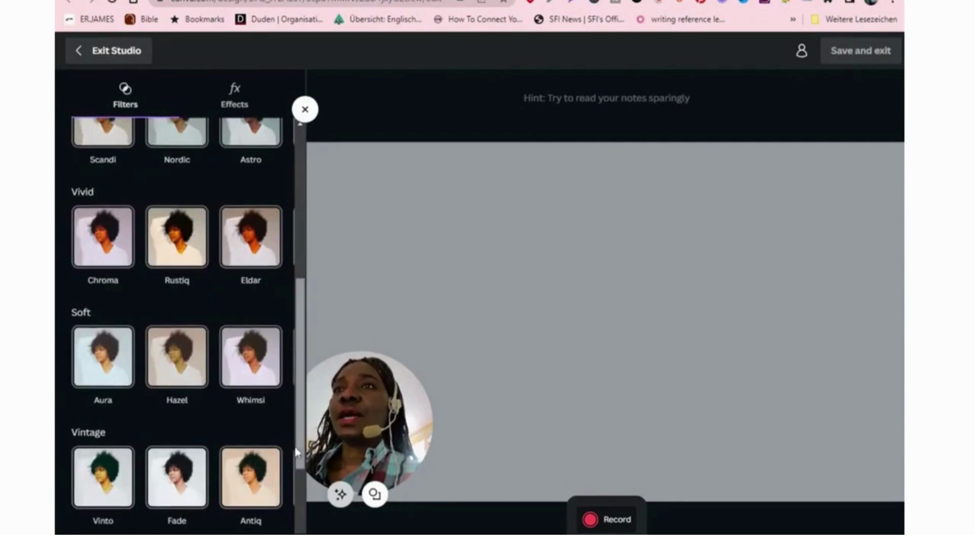
scroll(297, 452, down, 3)
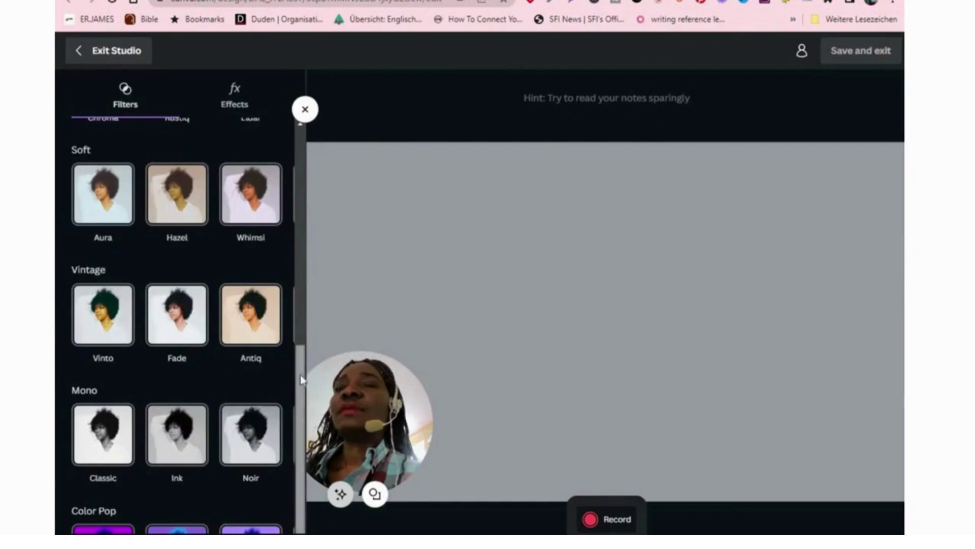
scroll(303, 367, up, 3)
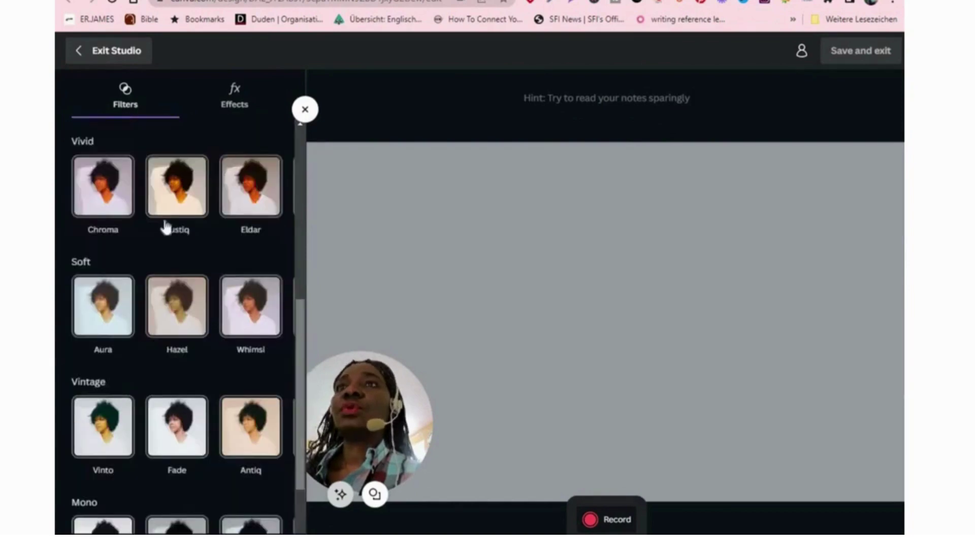
scroll(116, 121, up, 1)
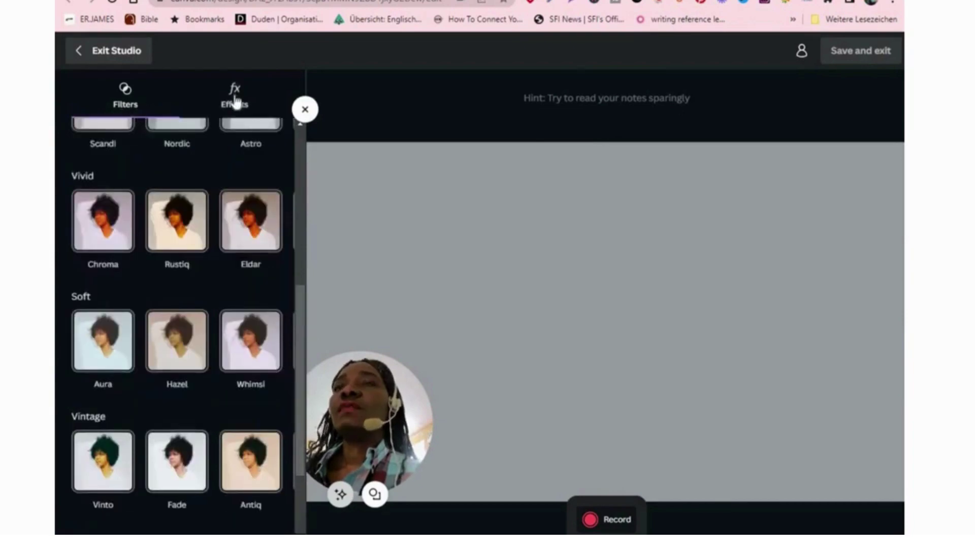
Turn on the Skin smoothing effect for the camera picture and close the effects settings.
click(235, 100)
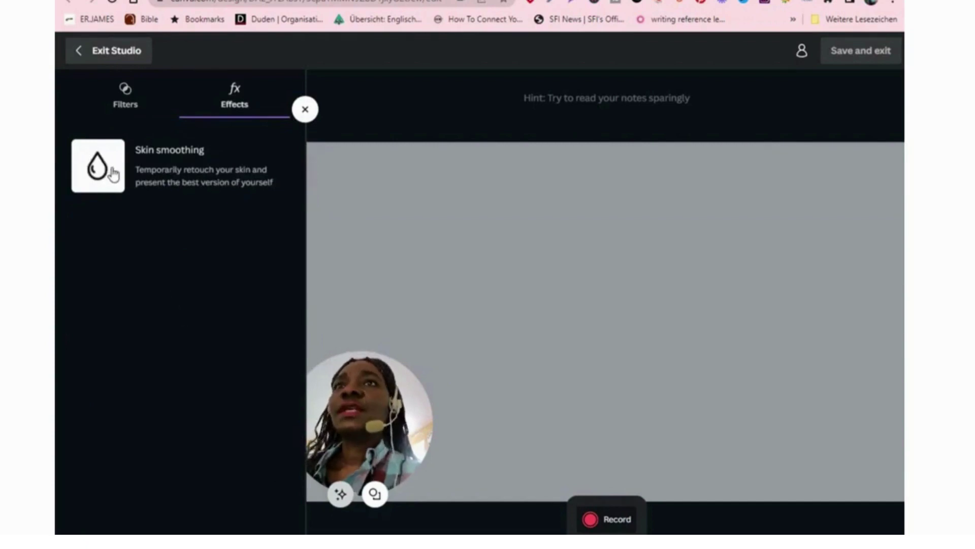
click(147, 168)
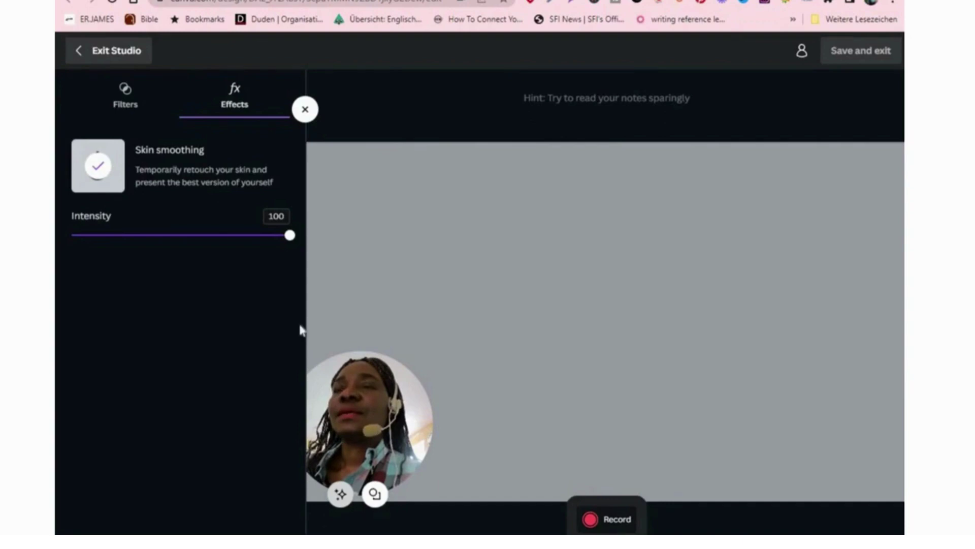
click(305, 110)
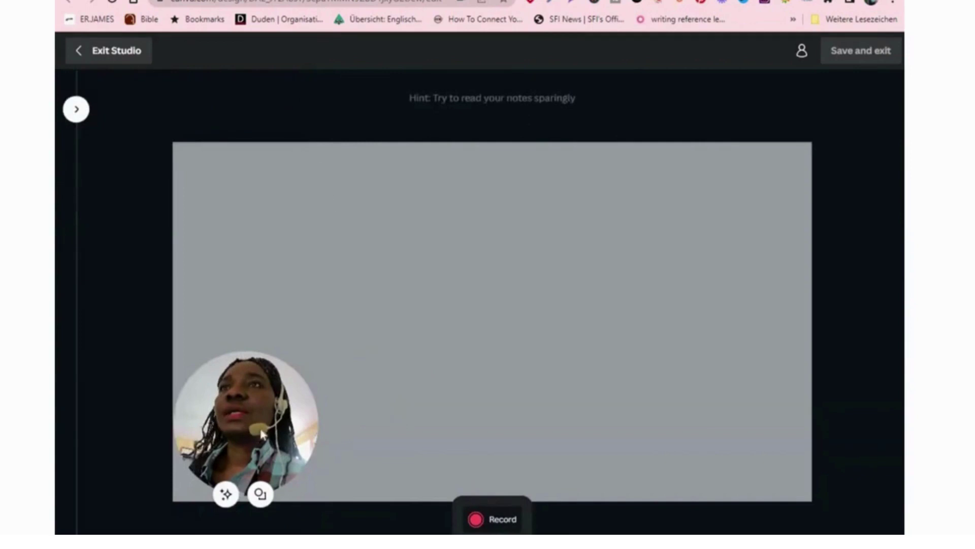
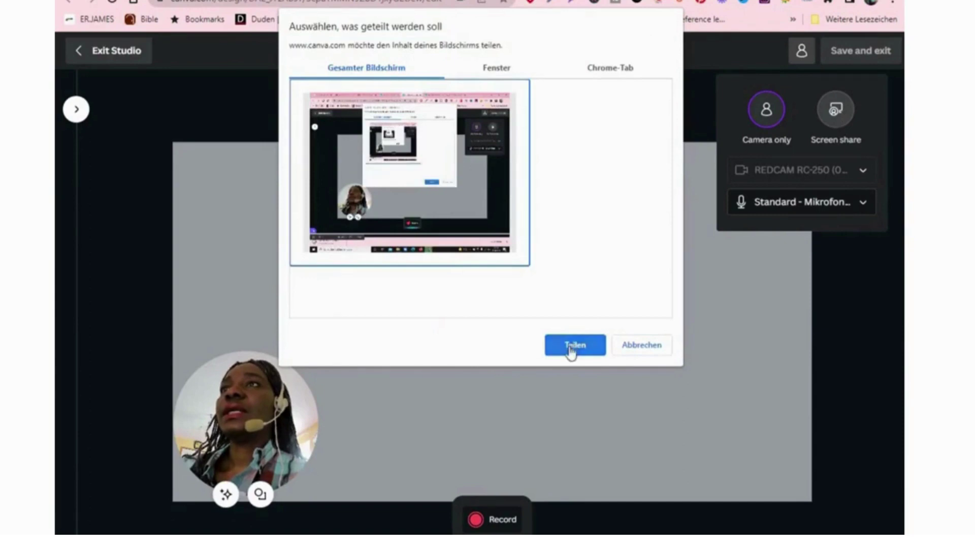
Share the entire screen together with the camera picture and start recording.
click(573, 348)
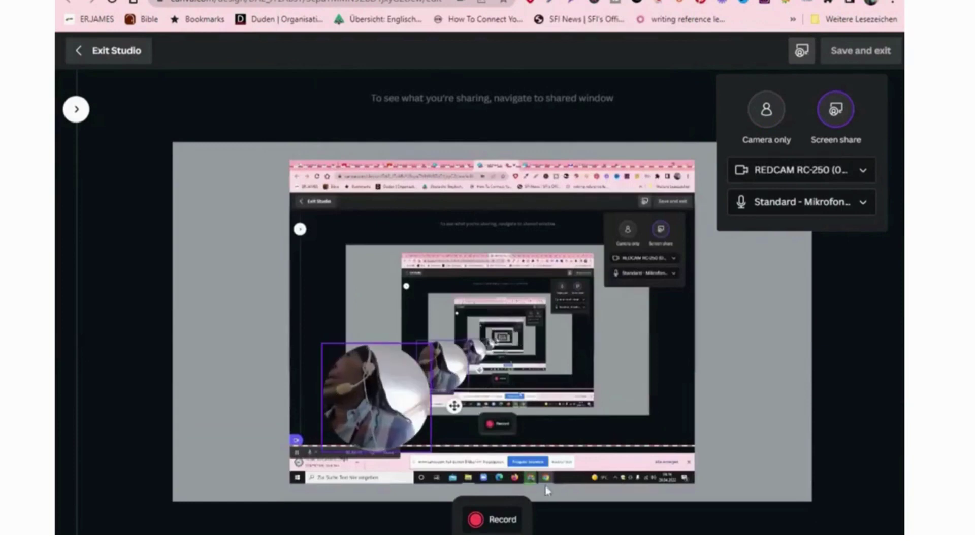
click(485, 525)
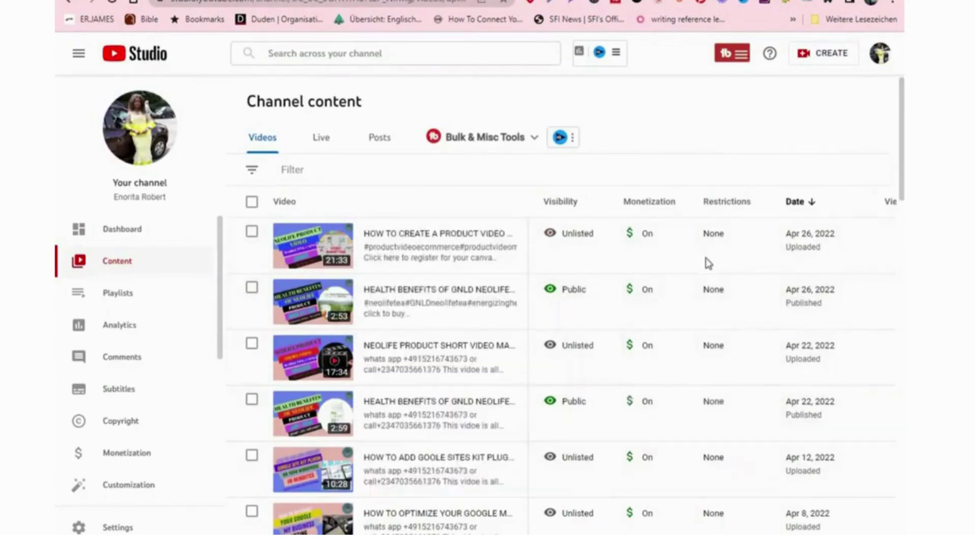
Present the YouTube Studio channel content, the Yahoo Mail inbox and the Google Account page while recording, and return to the Canva recording studio.
mouse_move(708, 264)
key(ctrl+Tab)
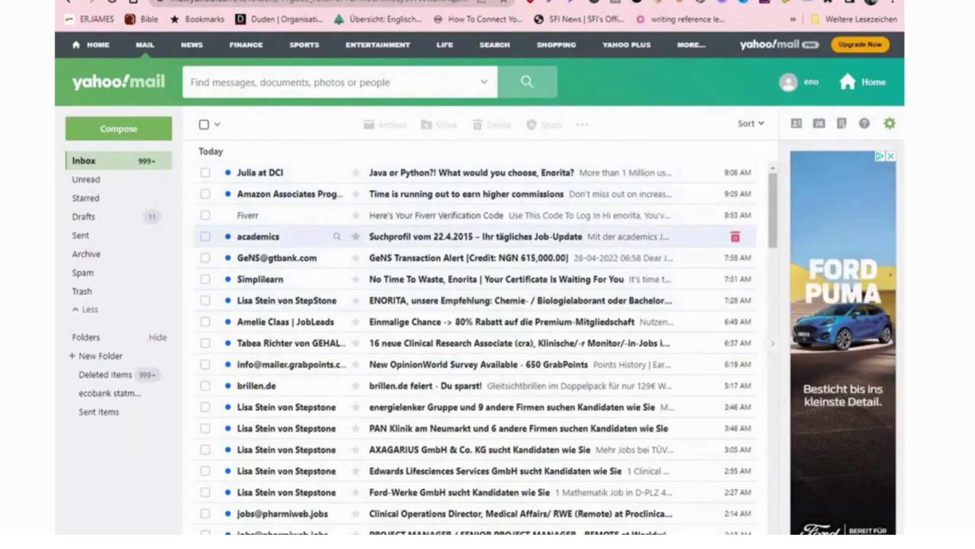
key(ctrl+shift+Tab)
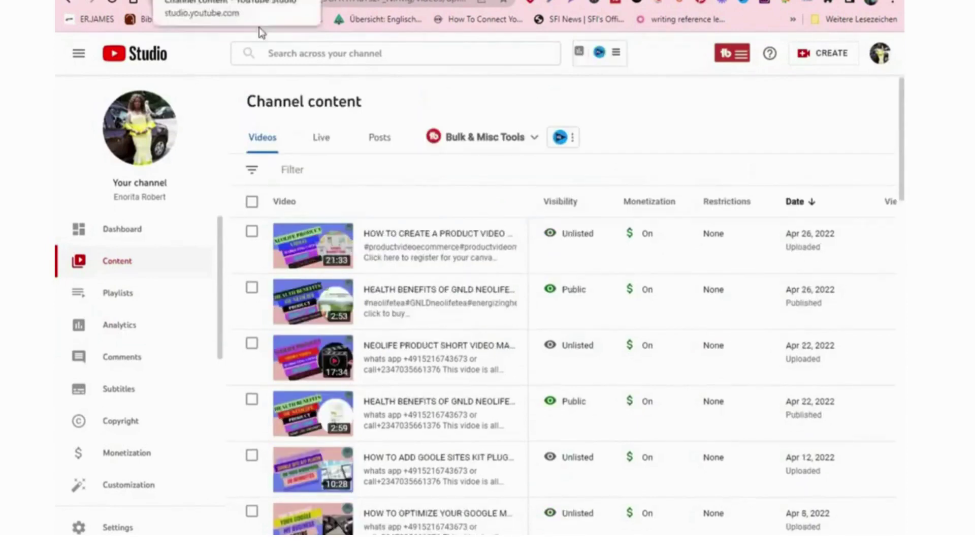
key(ctrl+Tab)
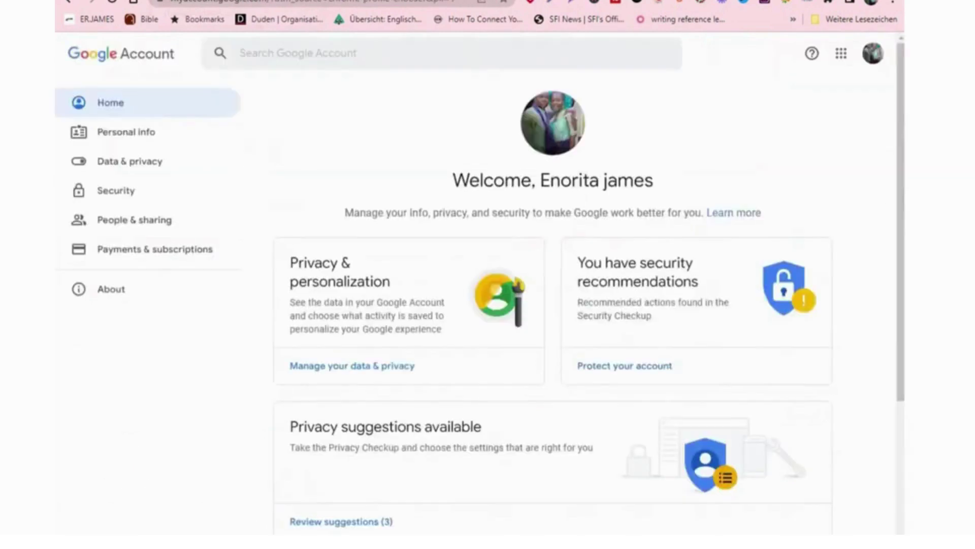
key(ctrl+shift+Tab)
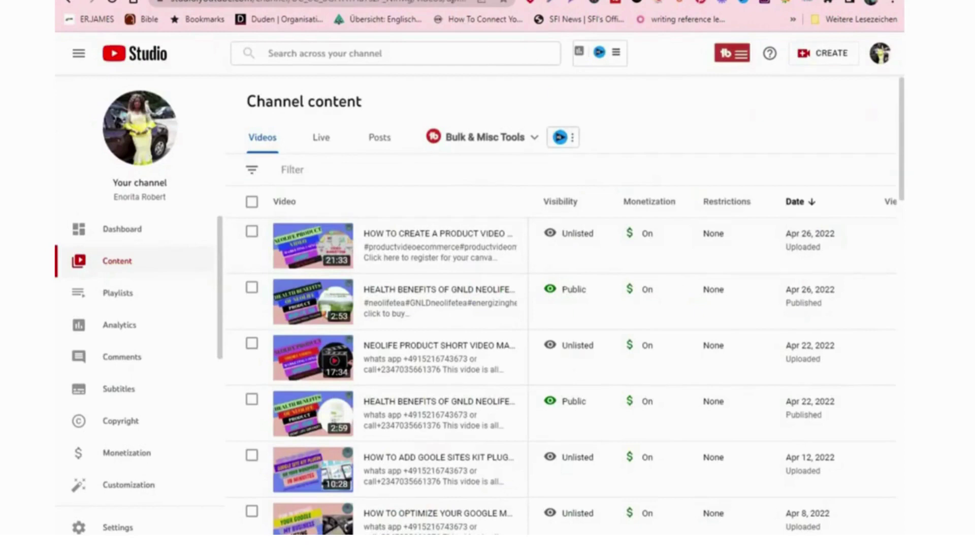
click(473, 1)
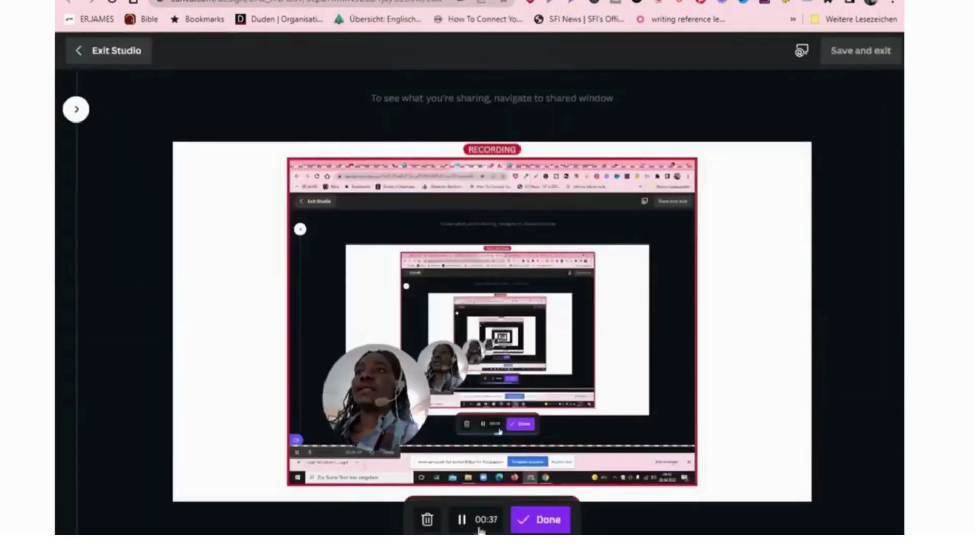
Finish the recording, save it and exit the recording studio.
click(551, 521)
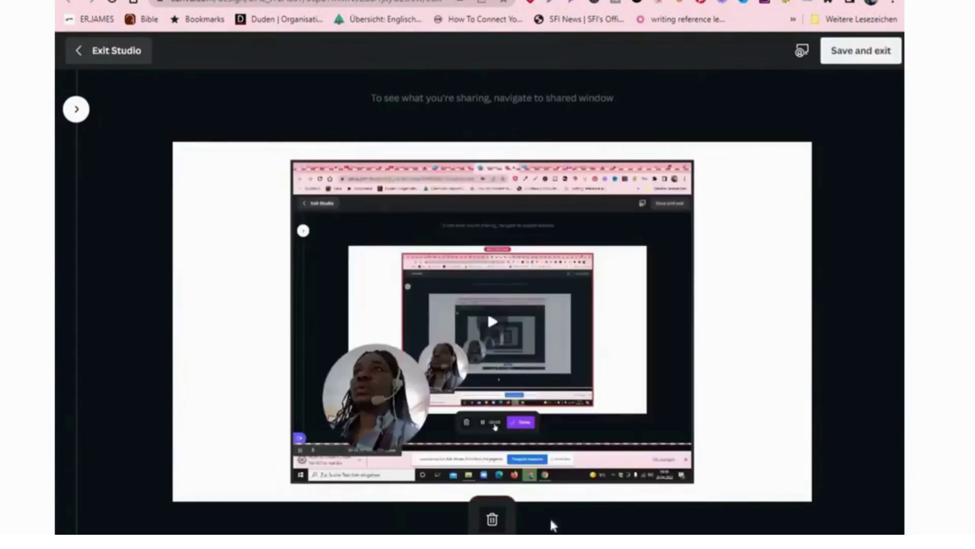
click(857, 55)
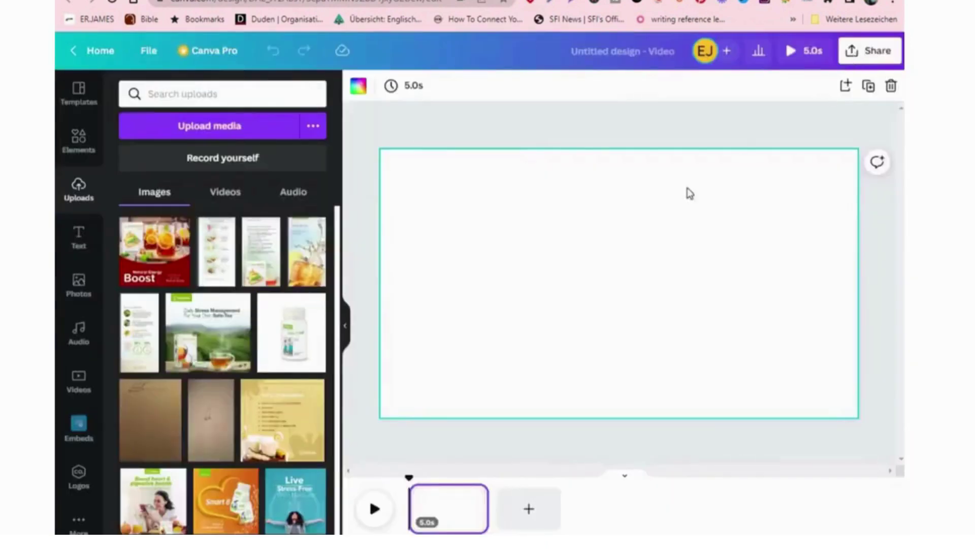
Add the new combined screen and camera recording from the uploaded videos to the blank page.
click(239, 198)
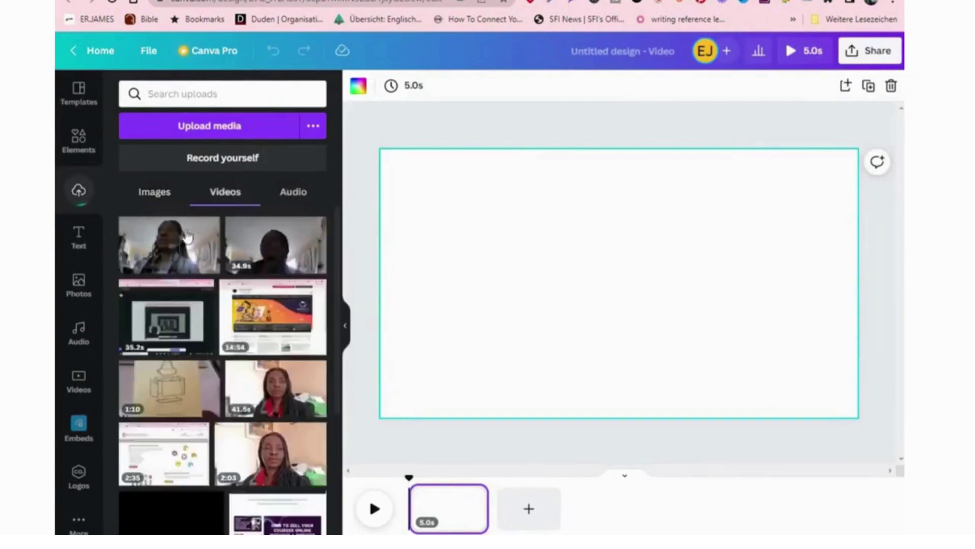
click(166, 251)
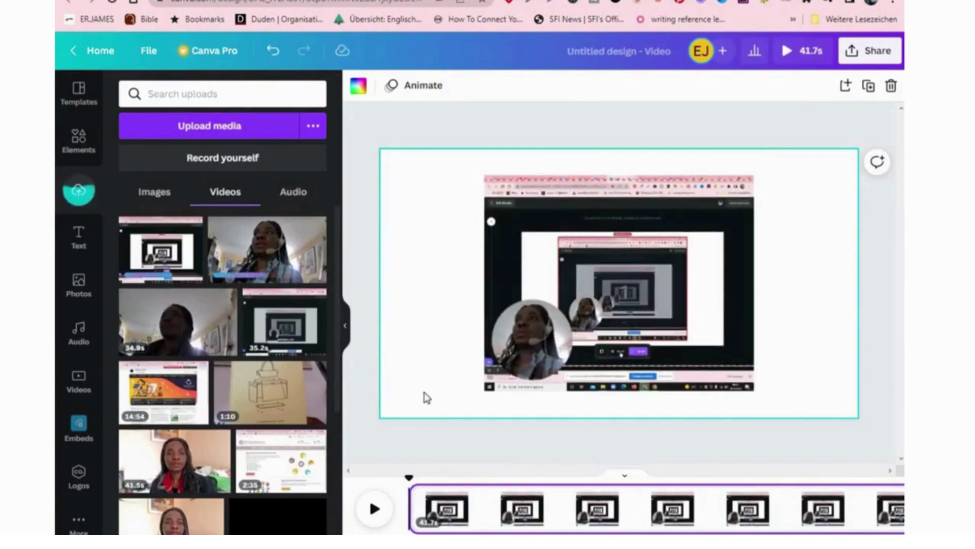
click(743, 446)
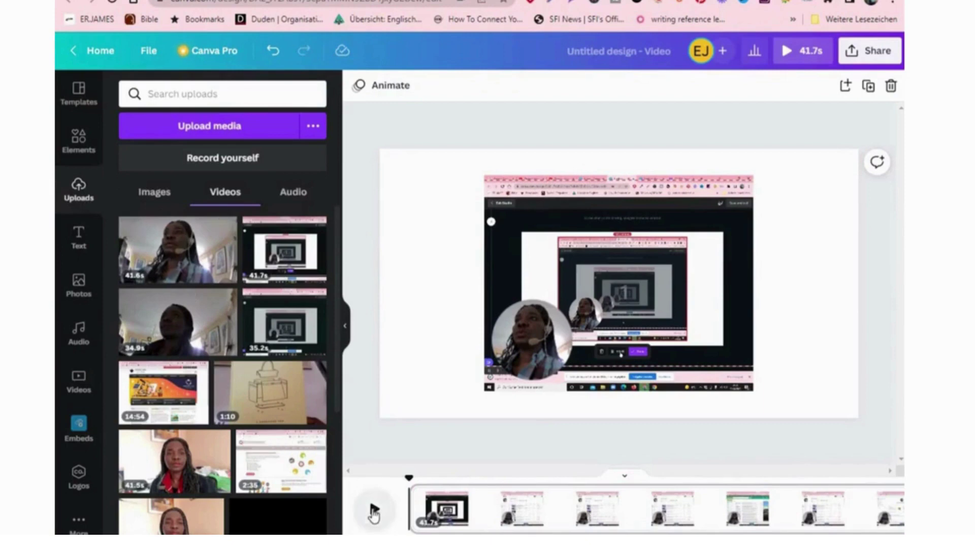
Preview the recording on the page, and move and enlarge the screen video so it spans nearly the whole page up to its top edge.
click(374, 510)
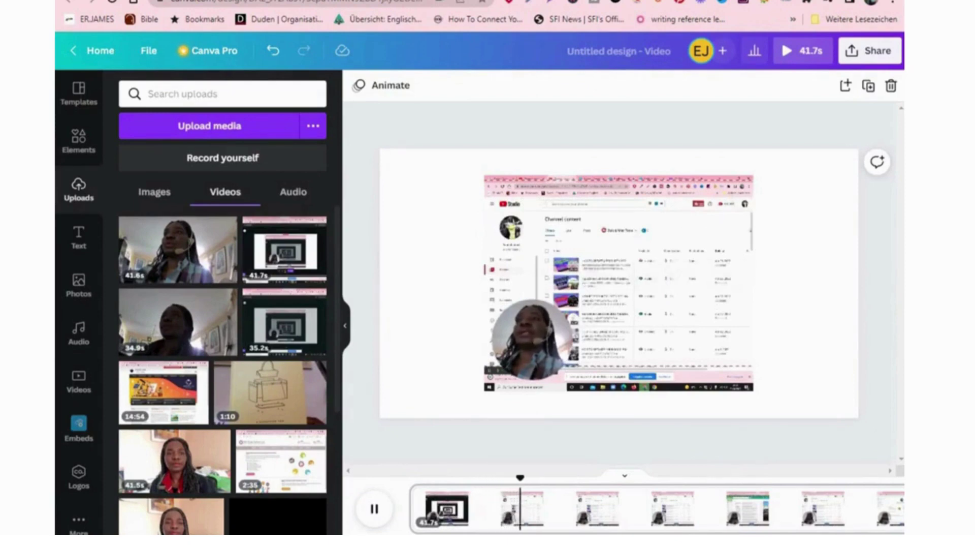
click(376, 513)
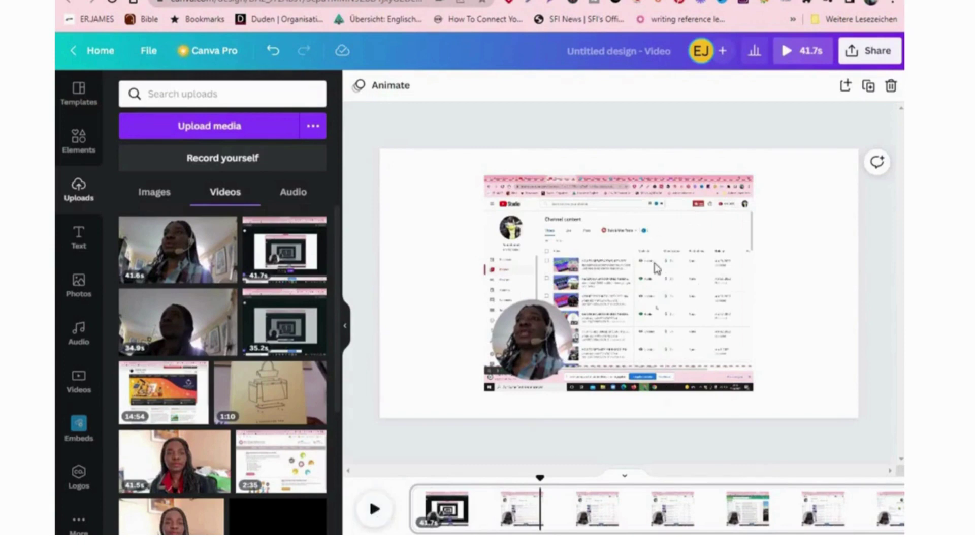
click(638, 285)
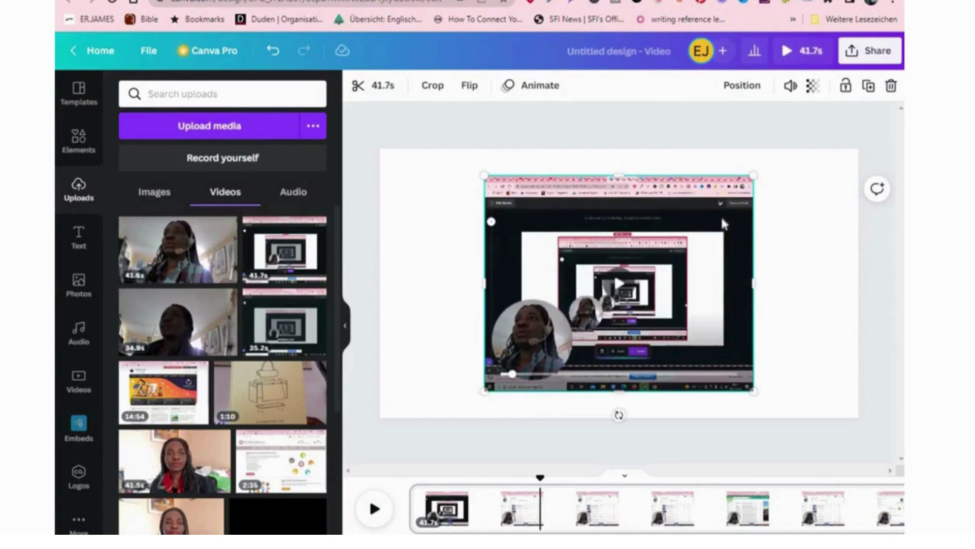
drag(723, 226, 621, 193)
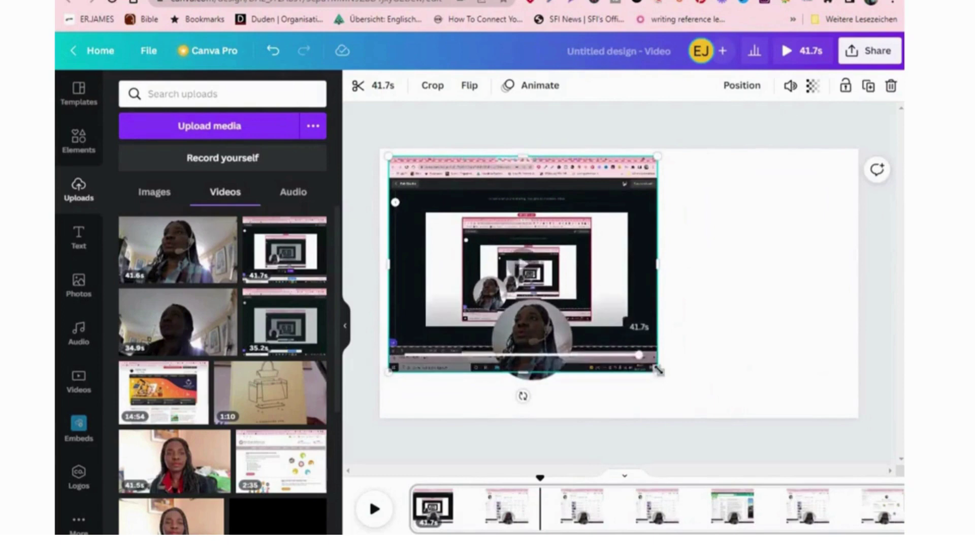
drag(658, 371, 695, 401)
drag(718, 282, 859, 293)
drag(623, 157, 623, 149)
Place the round camera video in the bottom-left corner of the screen video and make it smaller.
drag(537, 349, 436, 372)
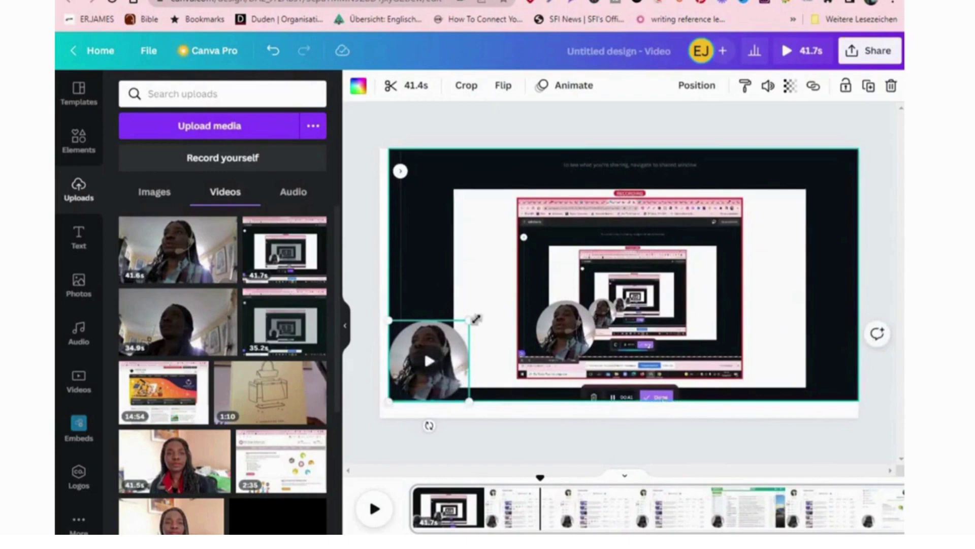
drag(469, 320, 451, 339)
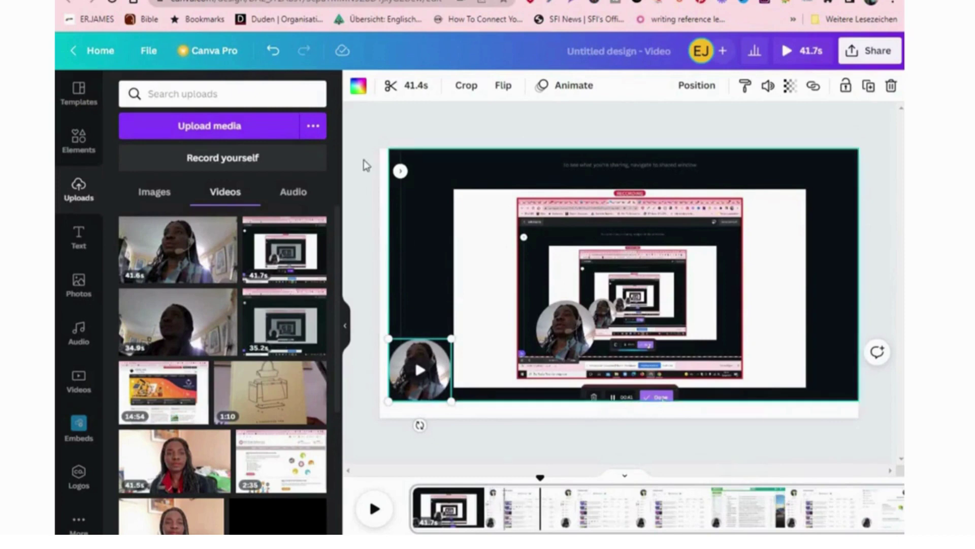
Trim the start and end of the screen video to a length of 29.1 s and play back the page.
click(404, 86)
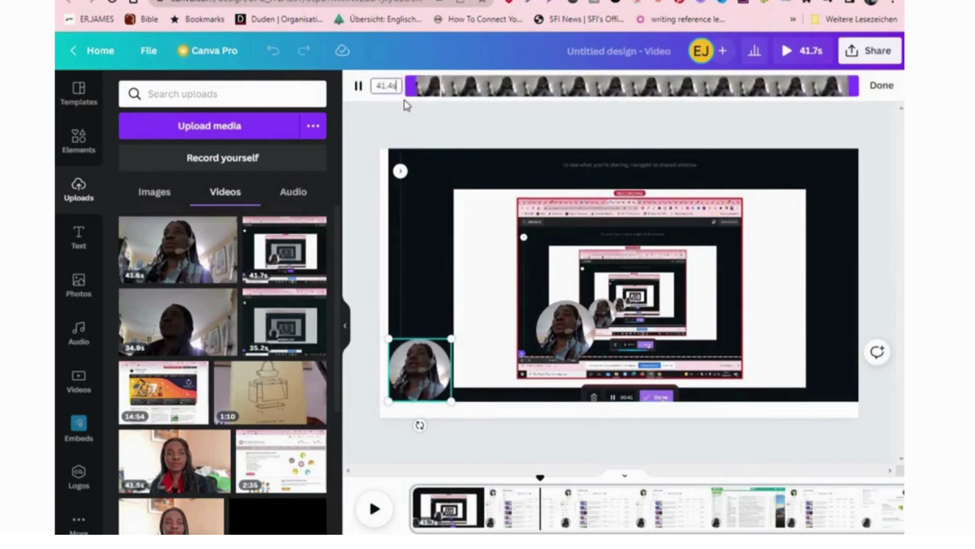
click(358, 90)
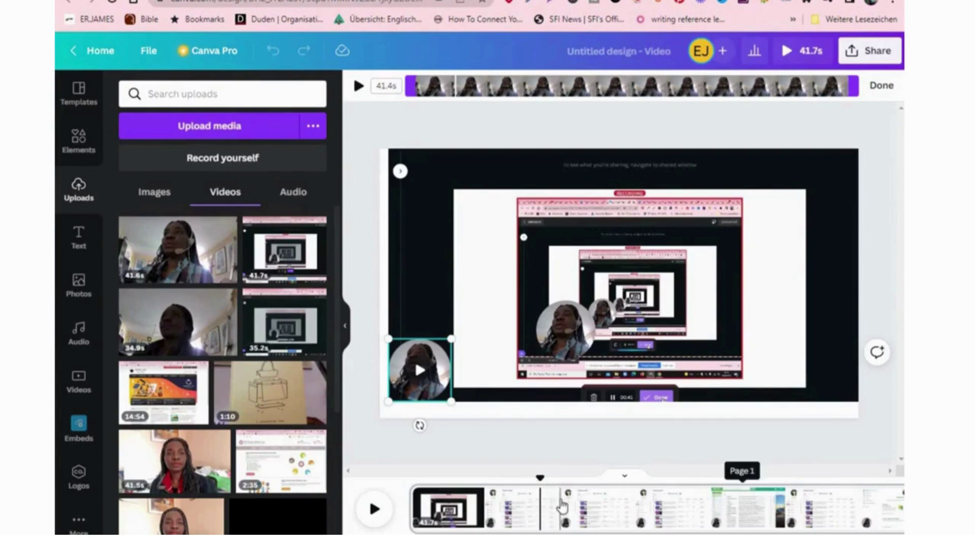
click(645, 155)
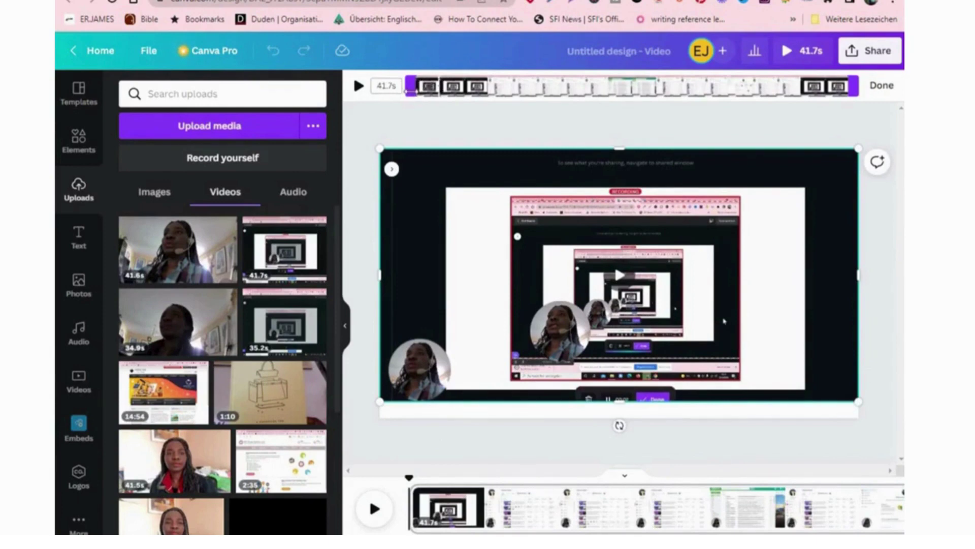
drag(410, 87, 484, 86)
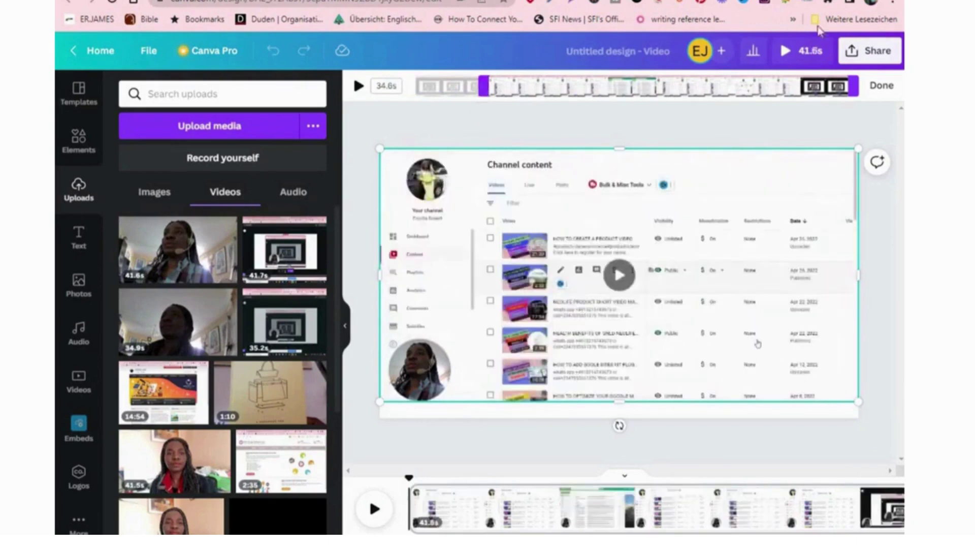
drag(854, 87, 831, 86)
drag(823, 86, 797, 86)
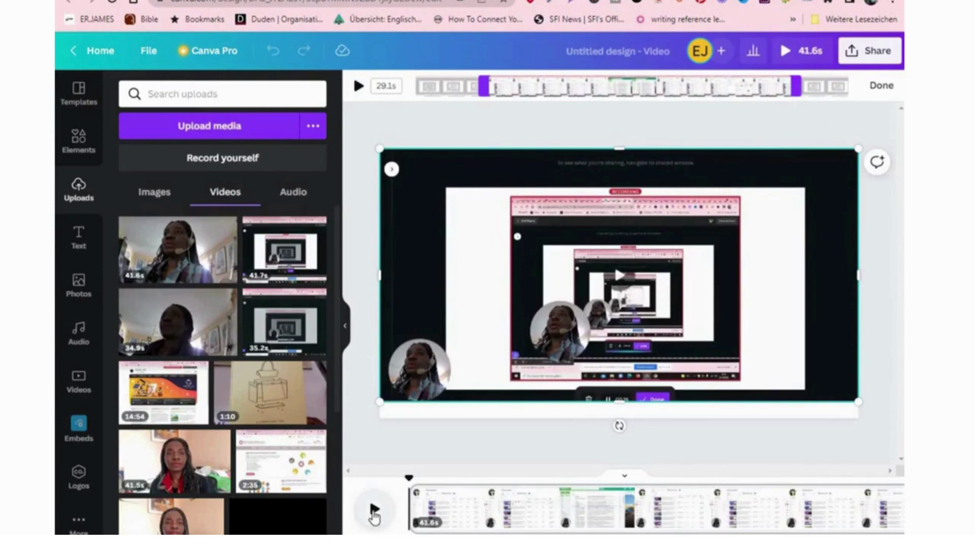
click(375, 511)
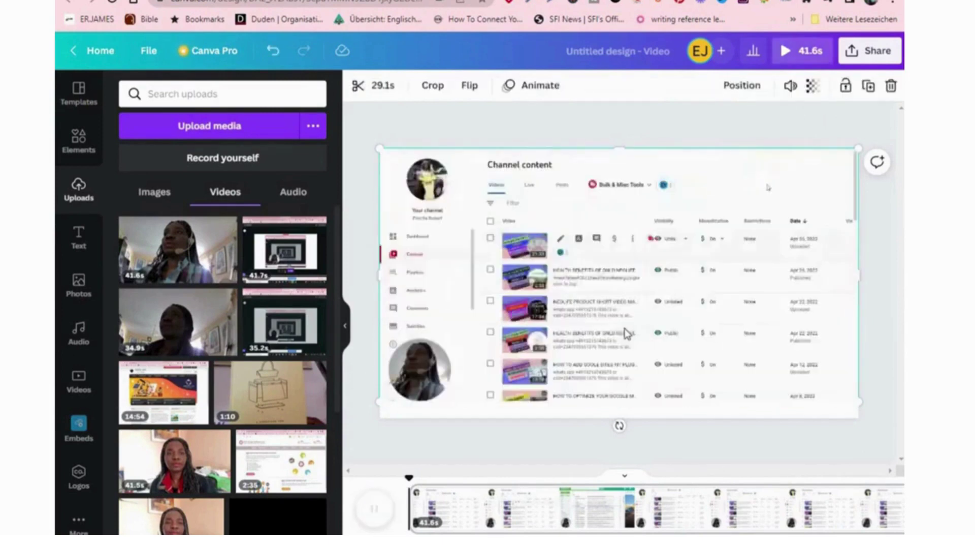
click(380, 520)
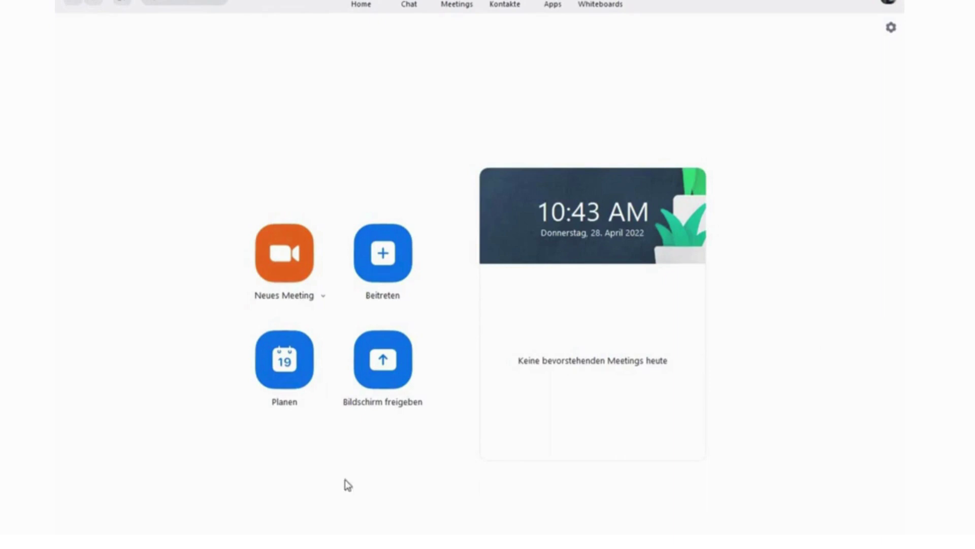
Switch to Zoom, start a new meeting with video and share the entire screen.
click(278, 260)
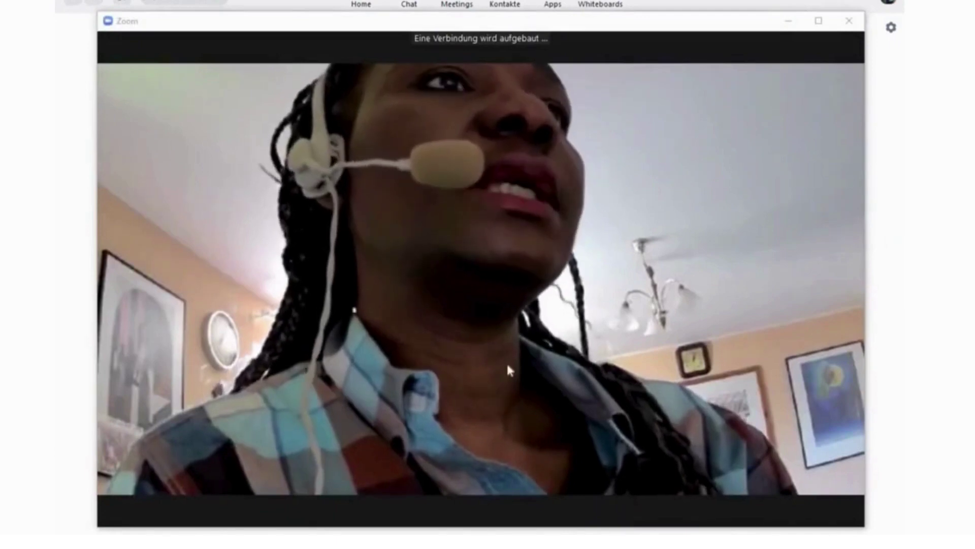
key(Return)
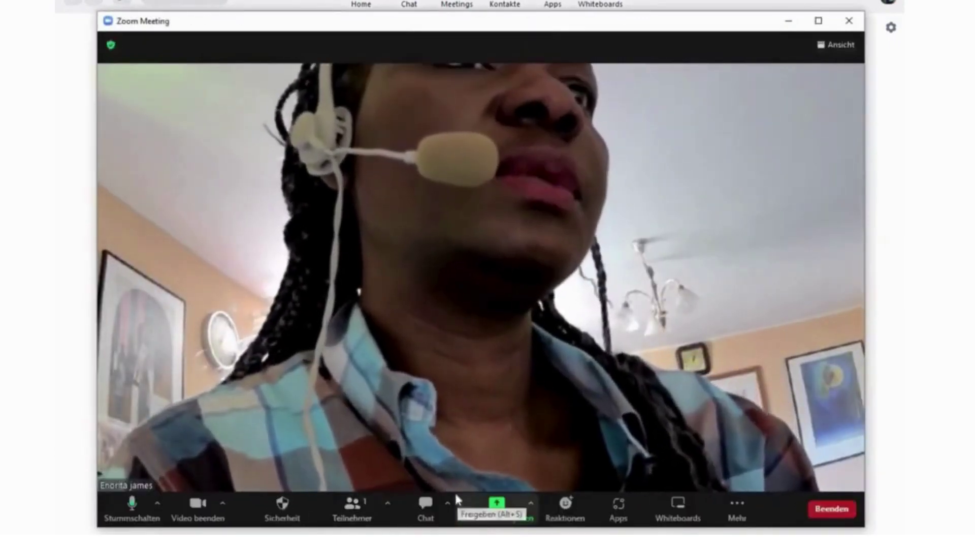
click(496, 509)
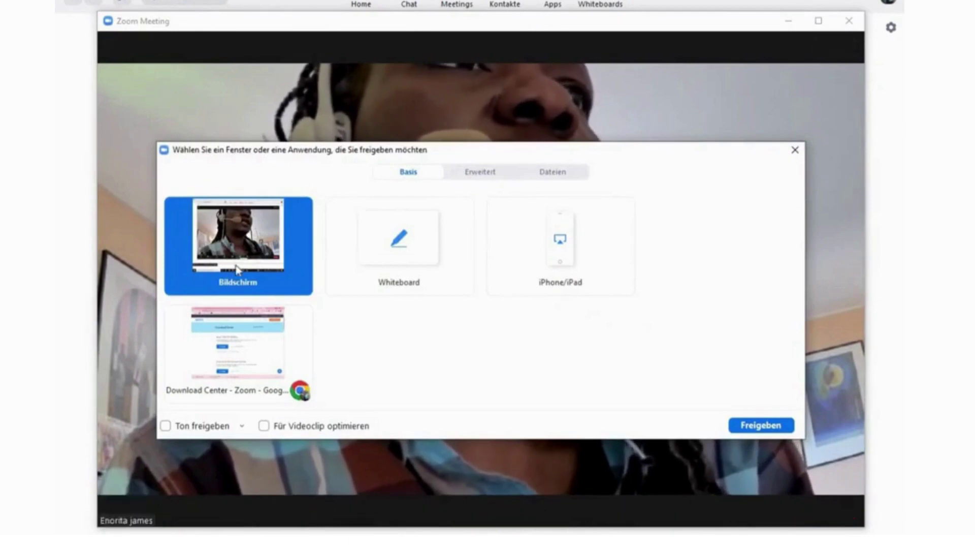
click(762, 425)
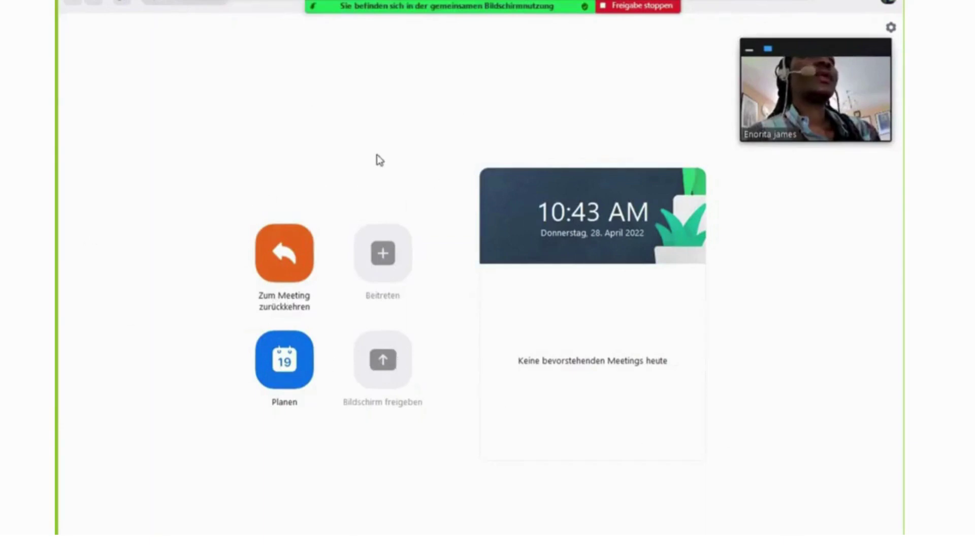
Show the desktop, open Google Chrome and move the floating camera picture further up while sharing the screen.
key(super+d)
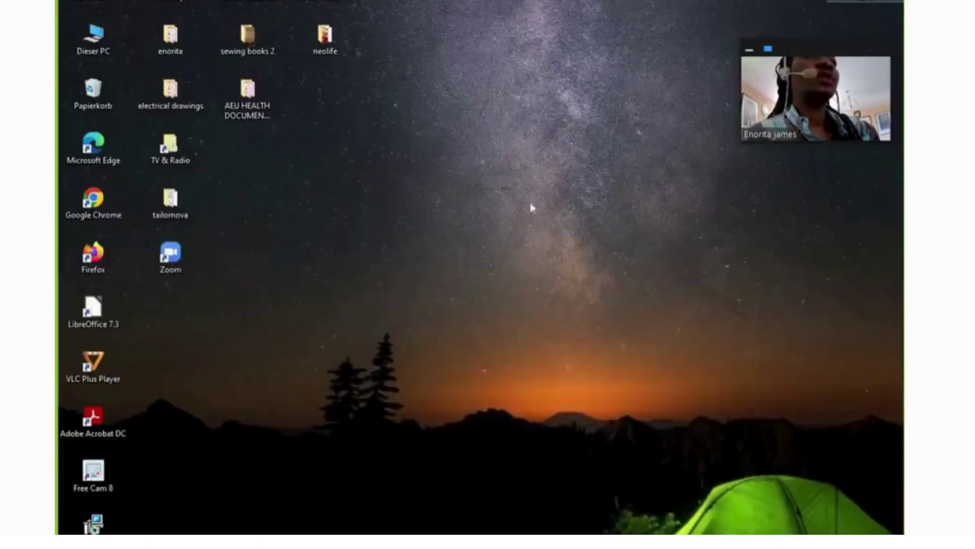
double_click(96, 210)
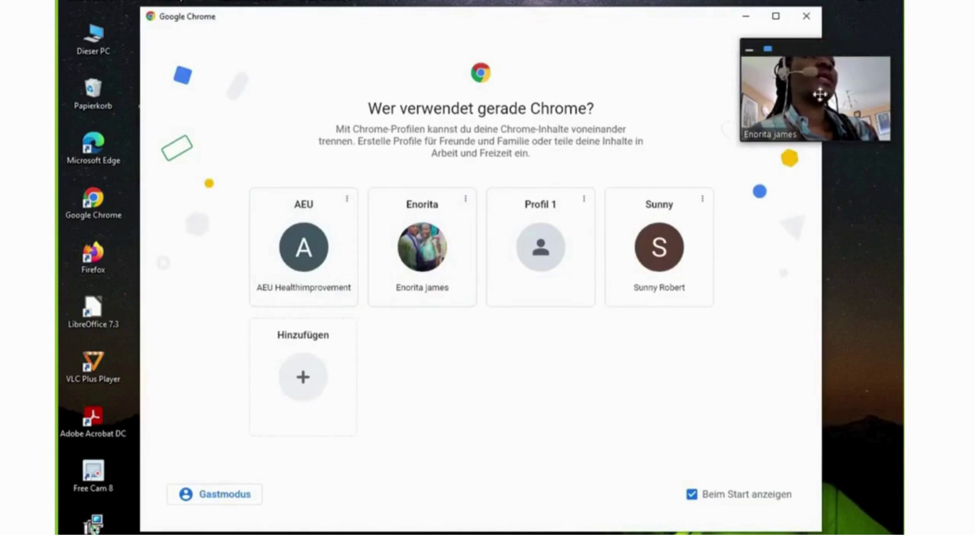
drag(799, 92, 826, 59)
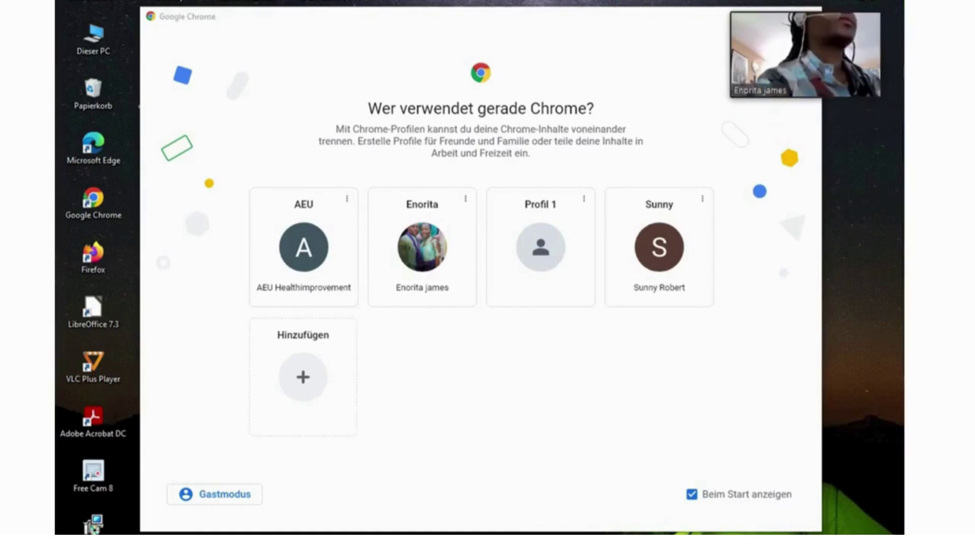
Stop the screen share and end the recorded Zoom meeting for all participants.
mouse_move(582, 15)
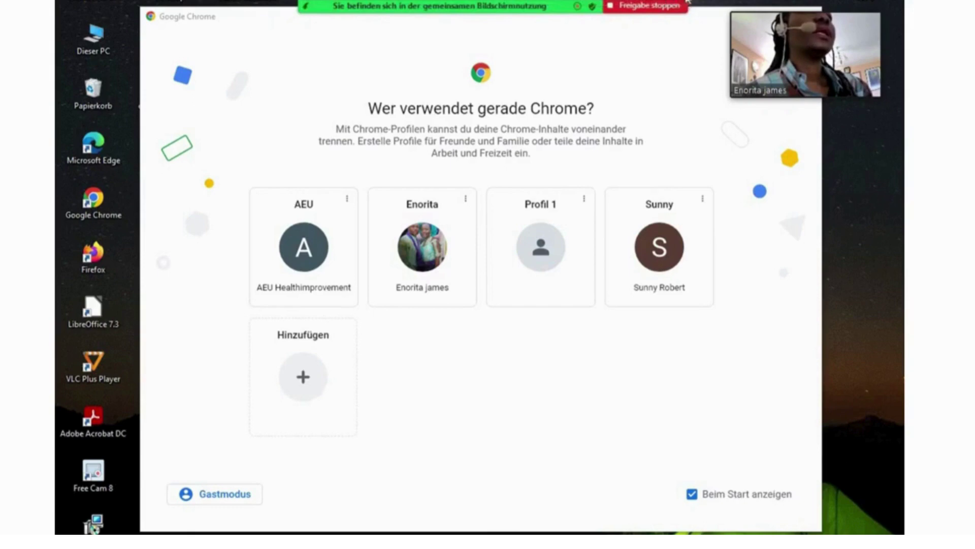
click(658, 7)
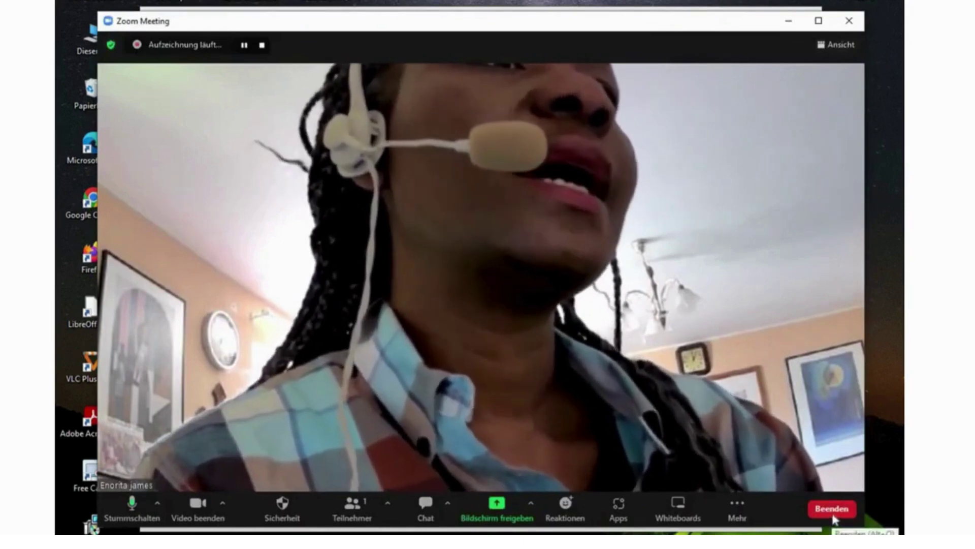
click(831, 510)
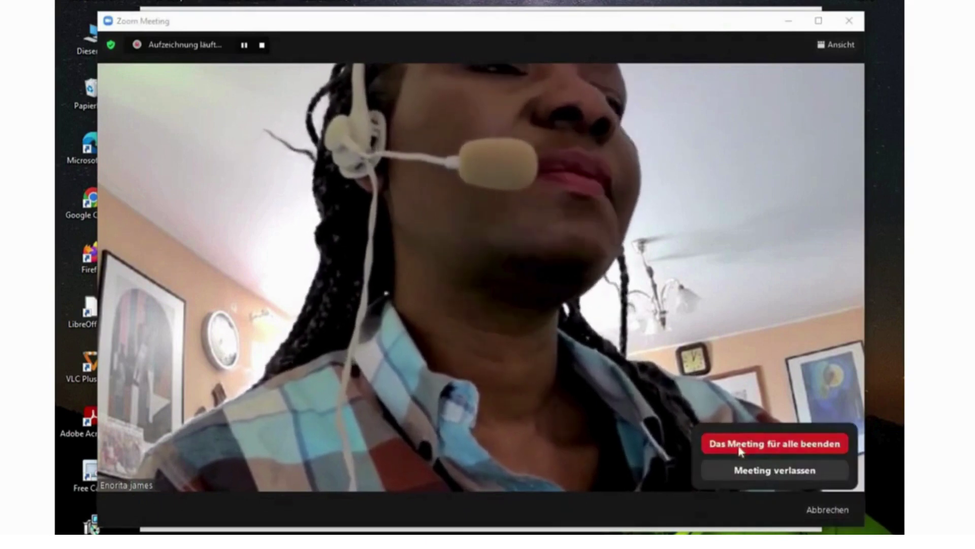
click(781, 446)
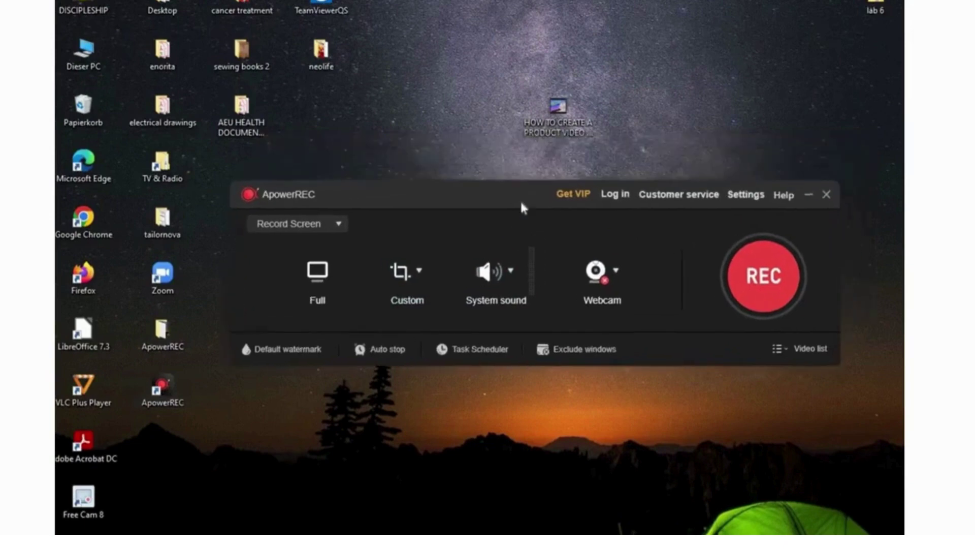
Set ApowerREC to record the full screen and turn the REDCAM RC-250 webcam picture on, off and on again.
click(322, 278)
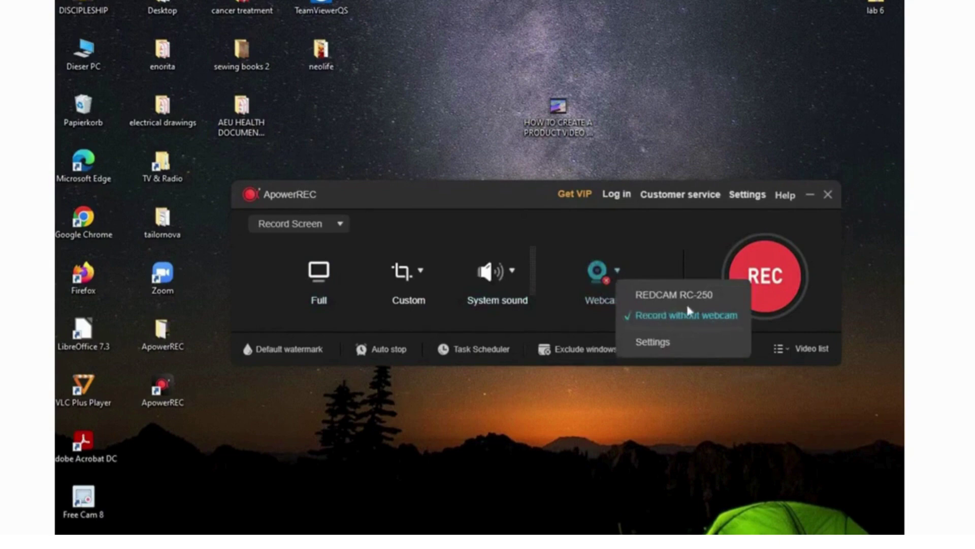
click(665, 291)
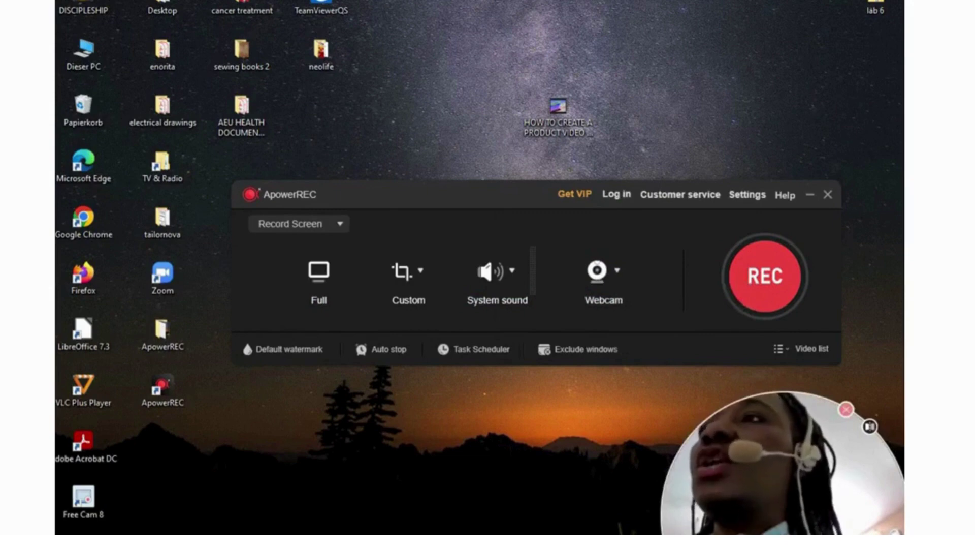
click(617, 269)
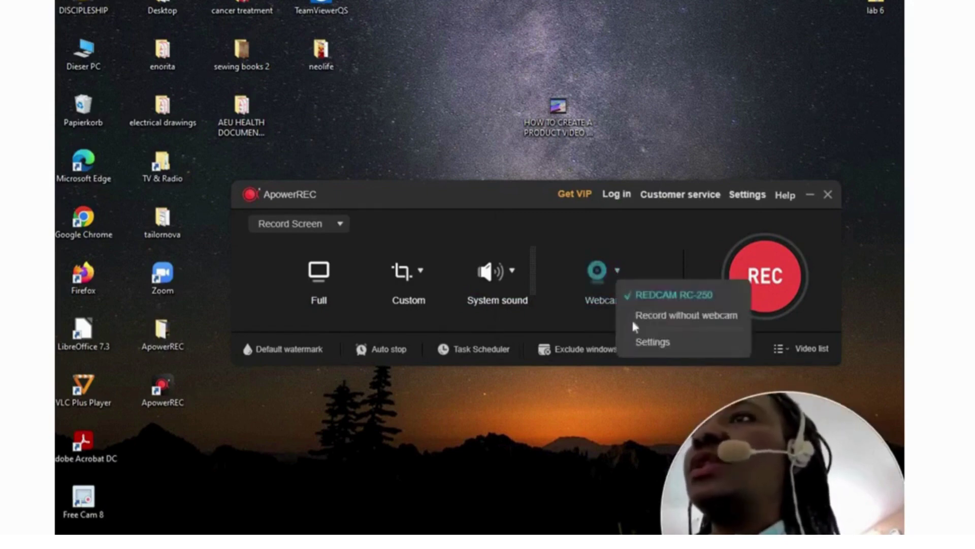
click(659, 315)
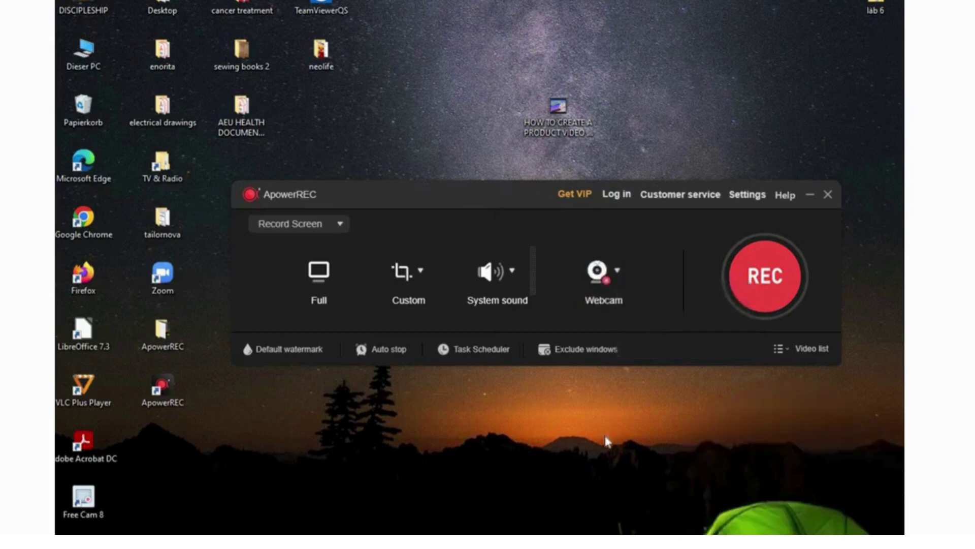
click(616, 269)
click(662, 299)
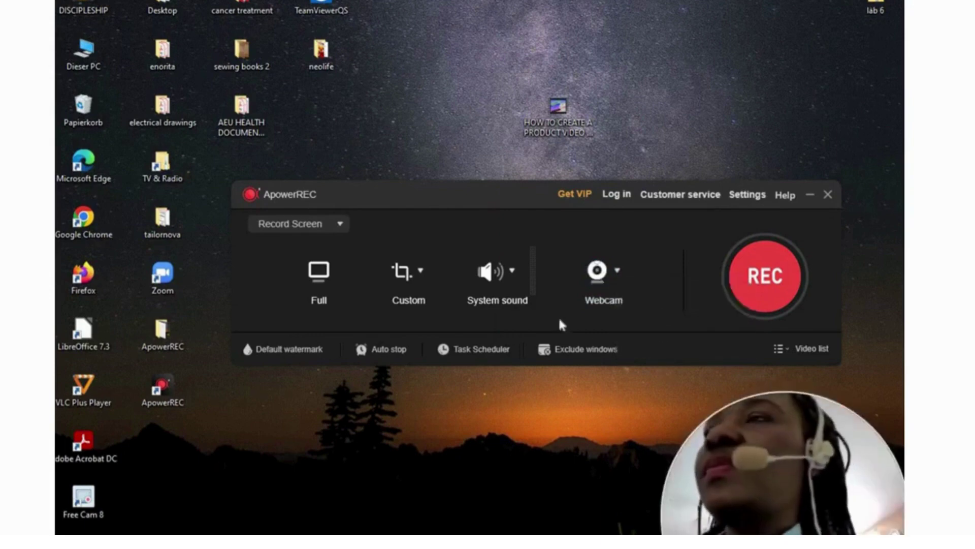
Start recording with the trial version, and open and close the Chrome profile window while it records.
click(762, 284)
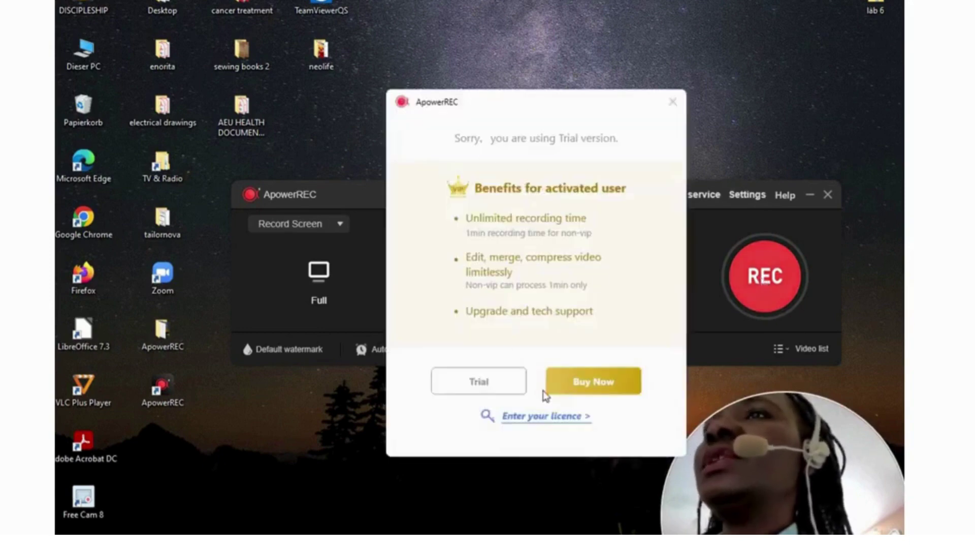
click(479, 382)
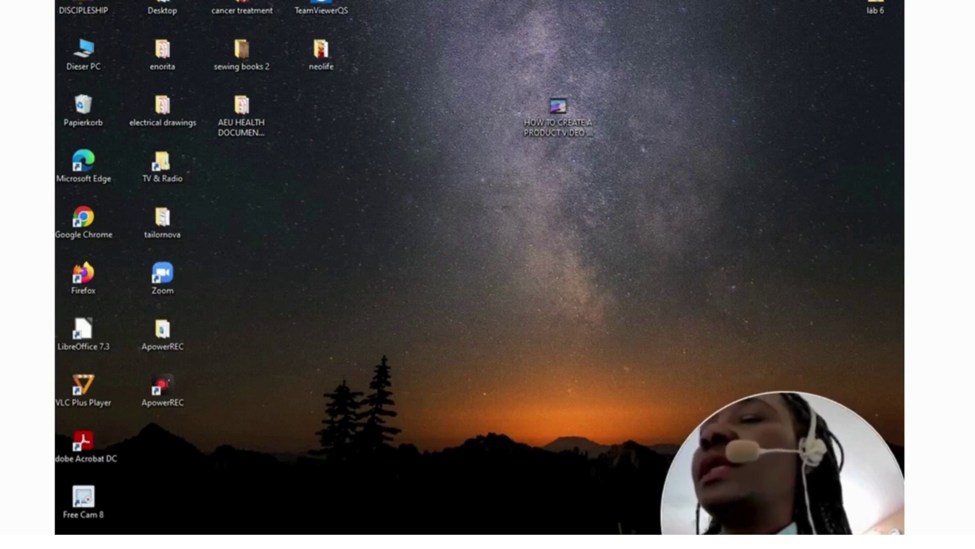
double_click(96, 214)
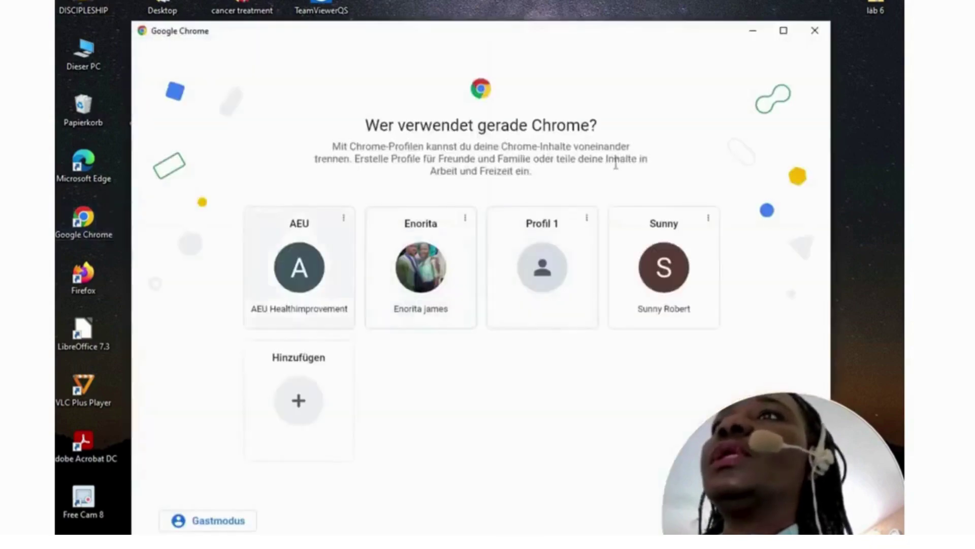
click(815, 33)
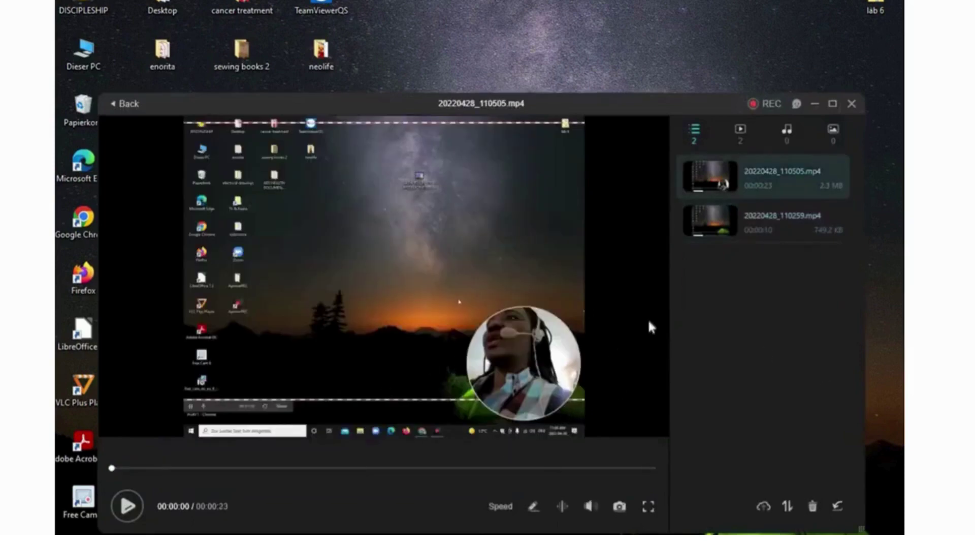
Play back the new recording 20220428_110505.mp4 and pause it partway through.
click(141, 506)
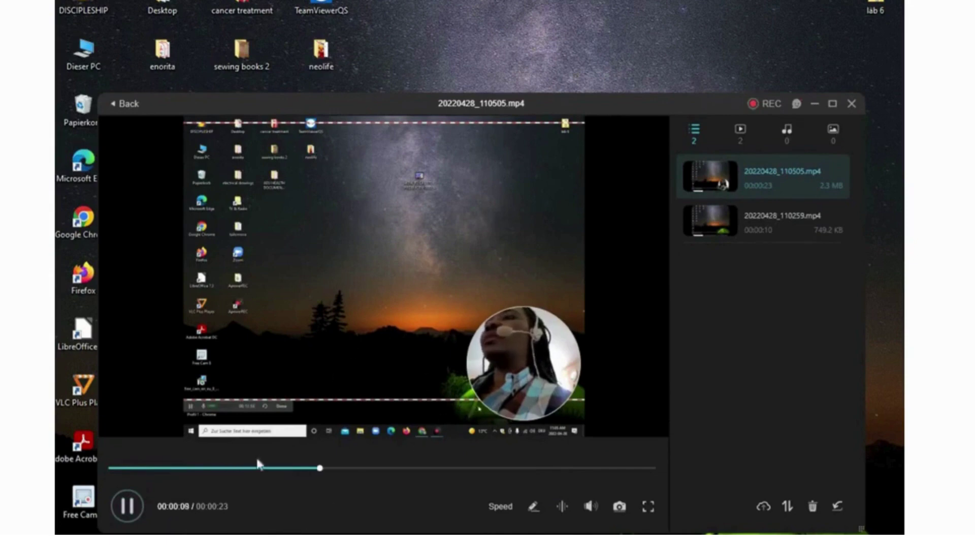
click(315, 363)
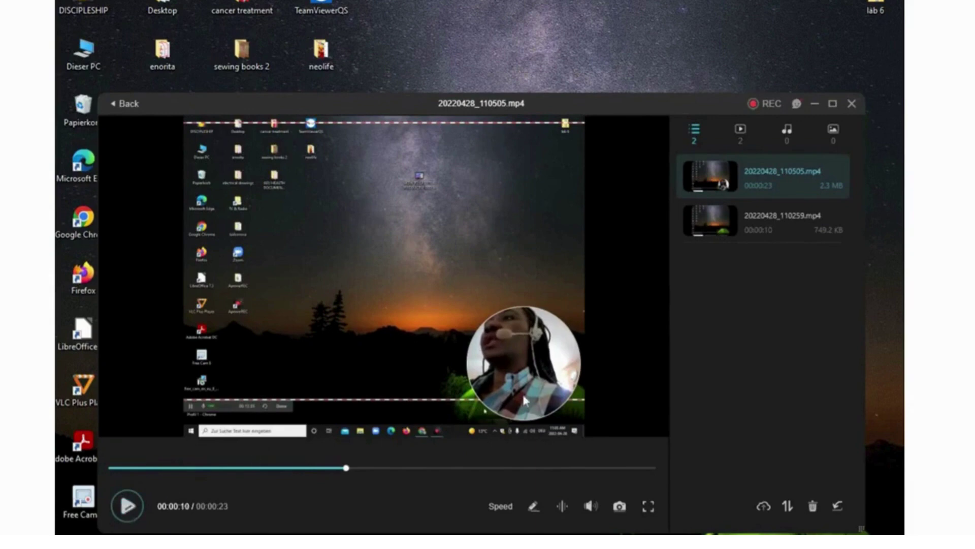
Play back the recording 20220428_110755.mp4 and pause it partway through.
click(788, 131)
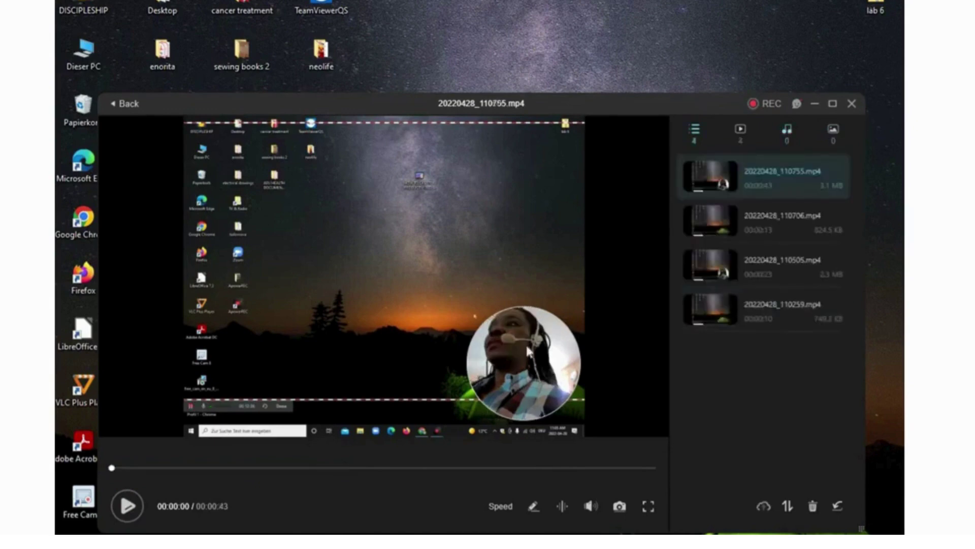
click(125, 510)
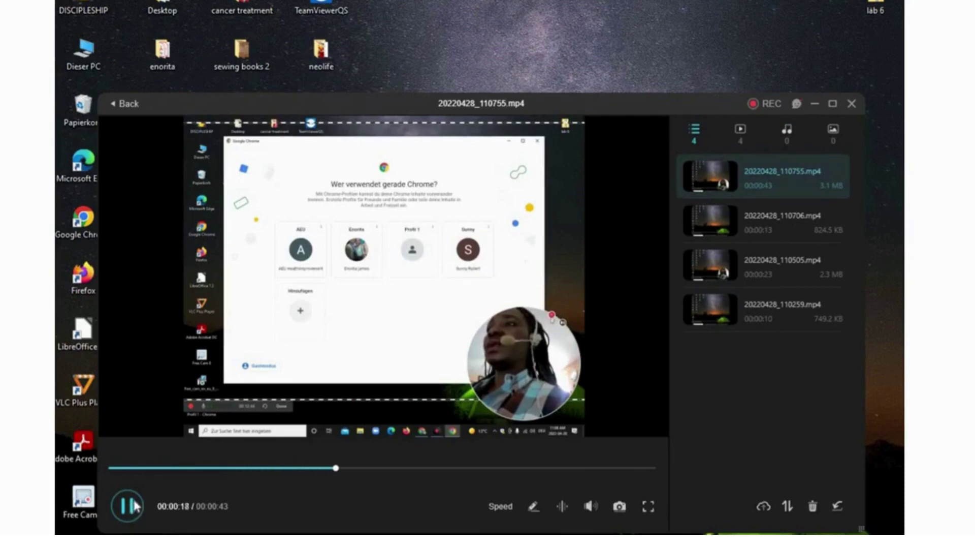
click(134, 506)
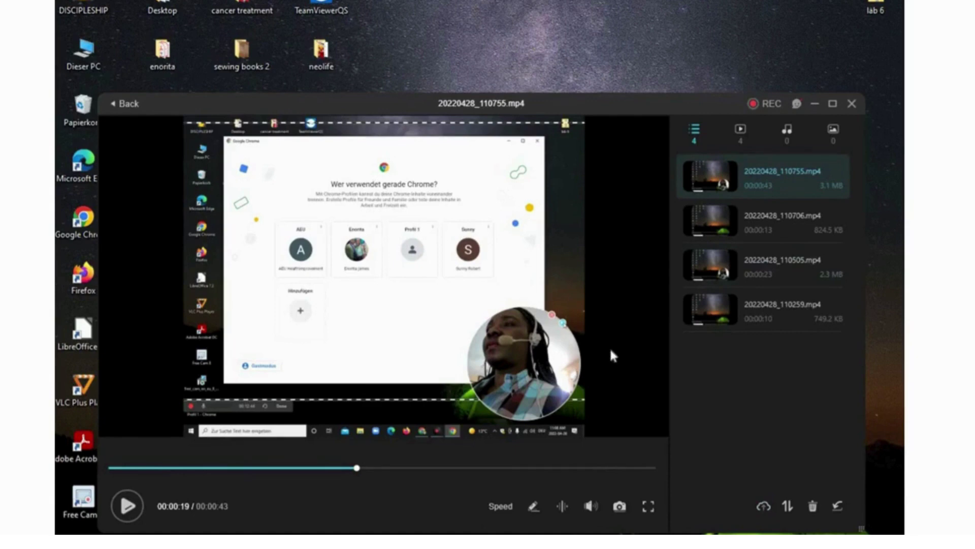
Close the player, point out the ApowerREC desktop shortcut and open the recorder's video list.
key(Escape)
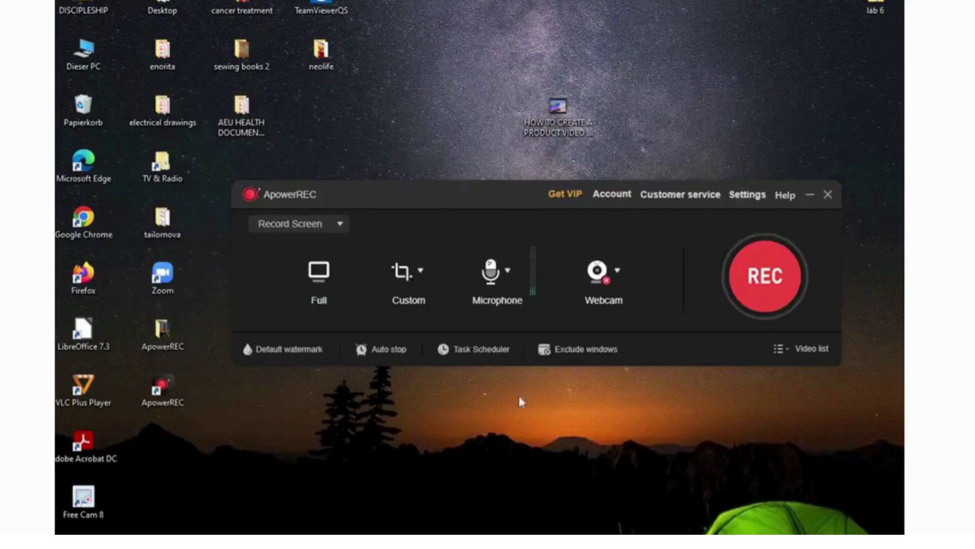
click(163, 397)
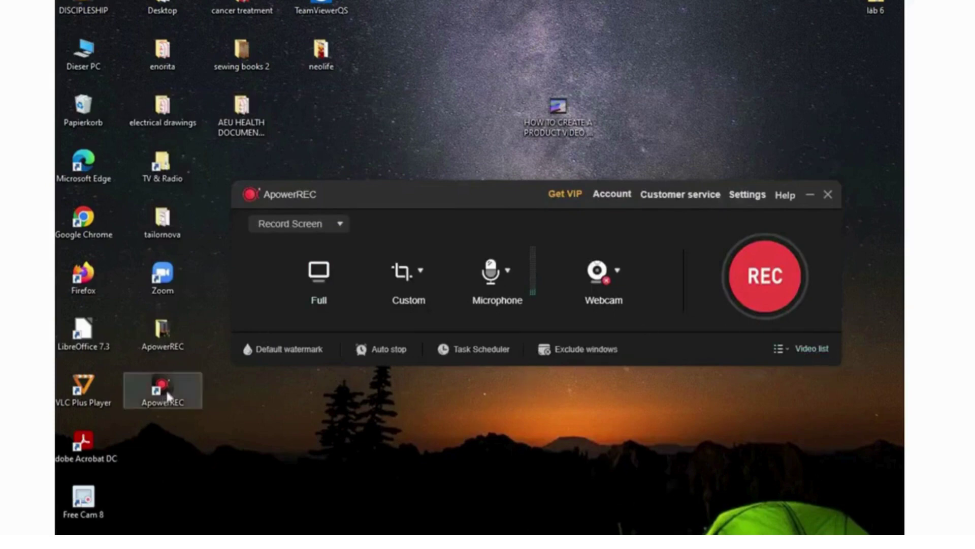
click(809, 350)
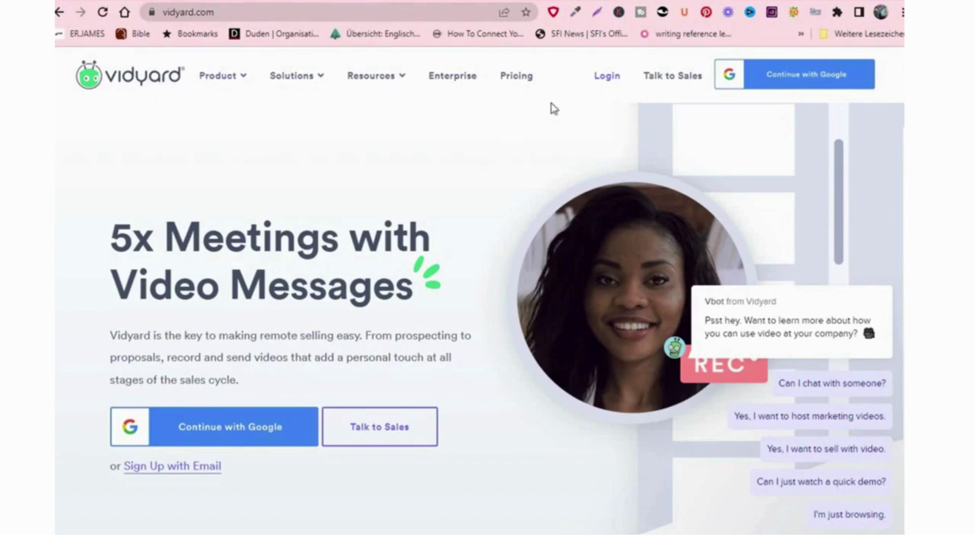
Choose Vidyard's Free plan from the pricing page and add the Vidyard - Free Video and Screen Recorder extension to Chrome.
click(523, 83)
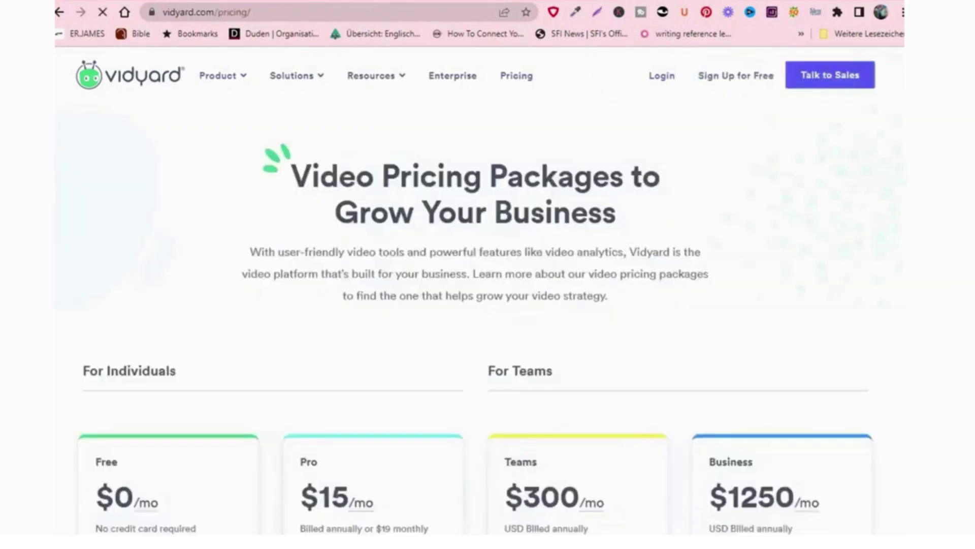
scroll(266, 397, down, 5)
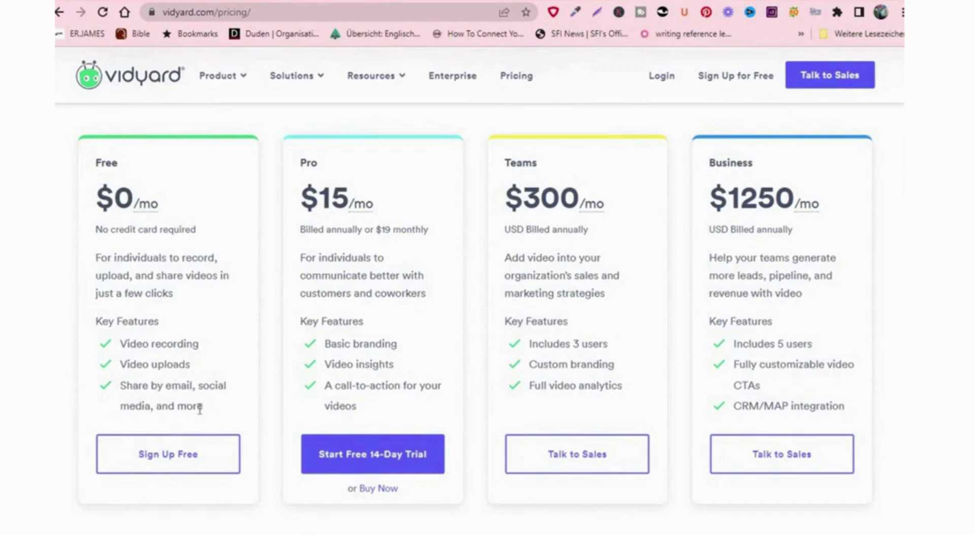
click(150, 459)
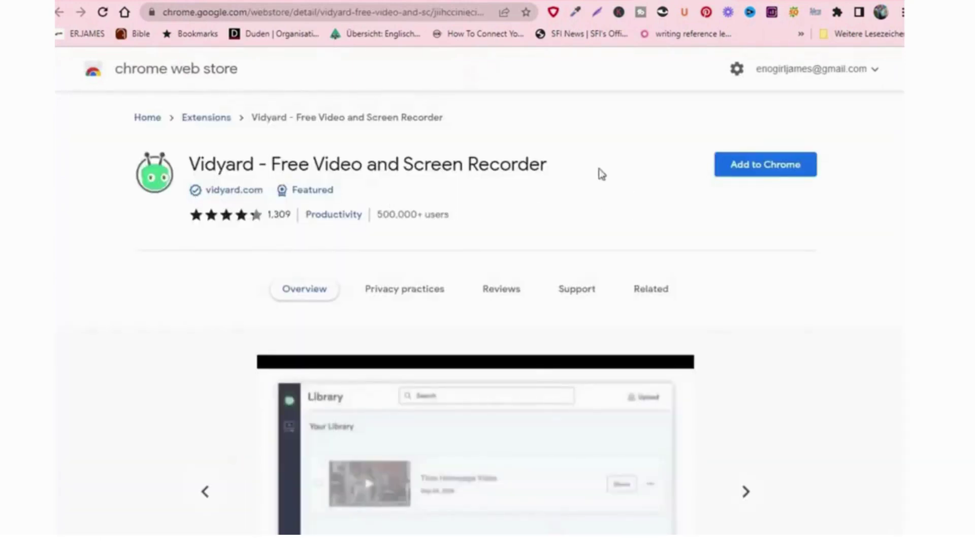
click(768, 171)
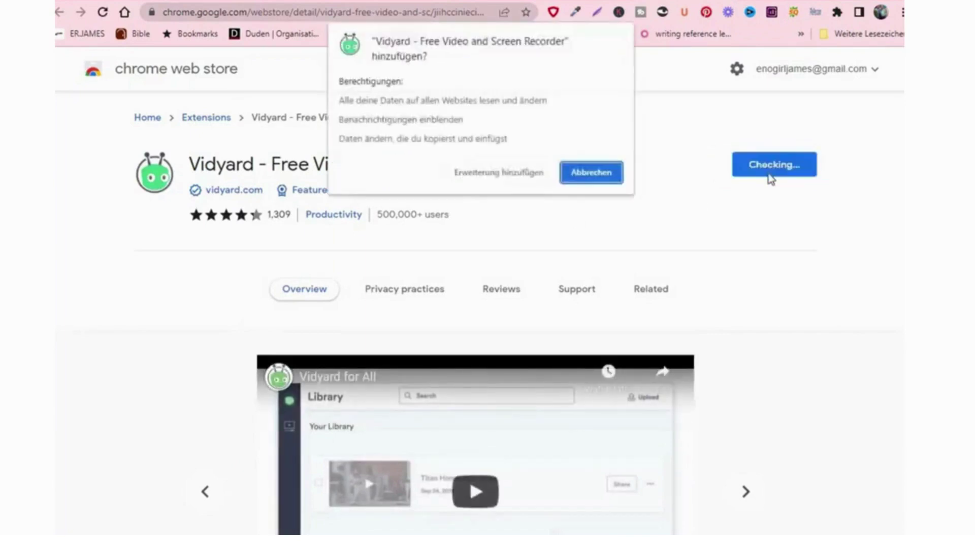
click(514, 169)
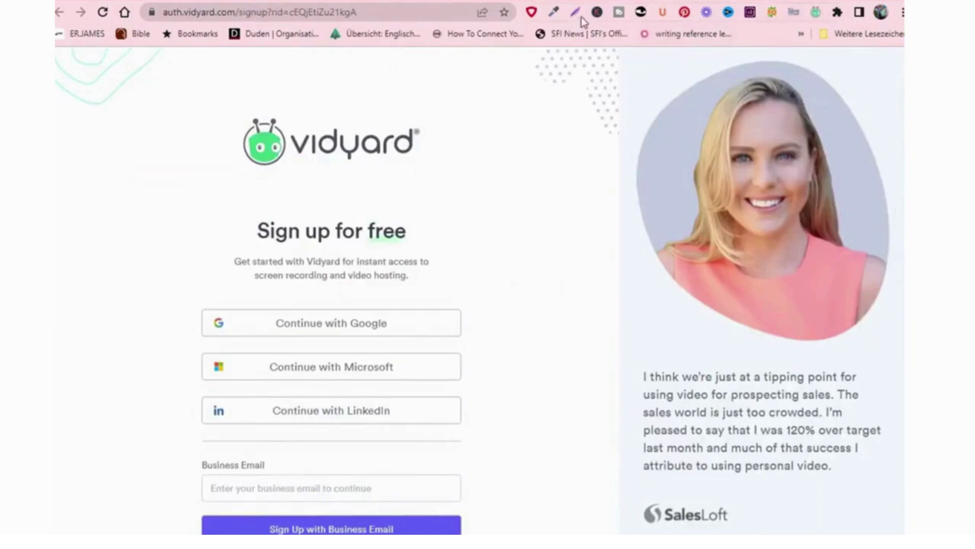
Open the Vidyard extension and sign up for a free account through its sign-up form.
click(816, 13)
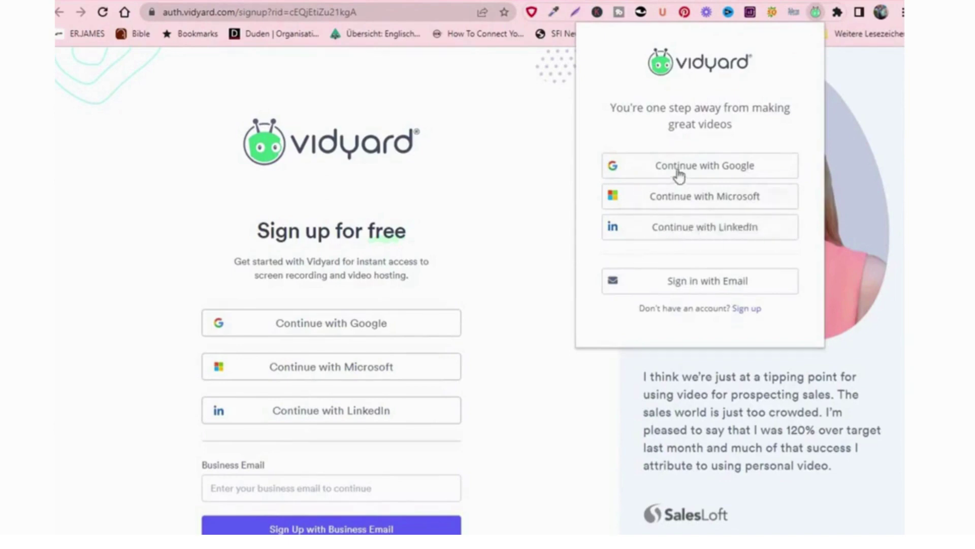
click(709, 284)
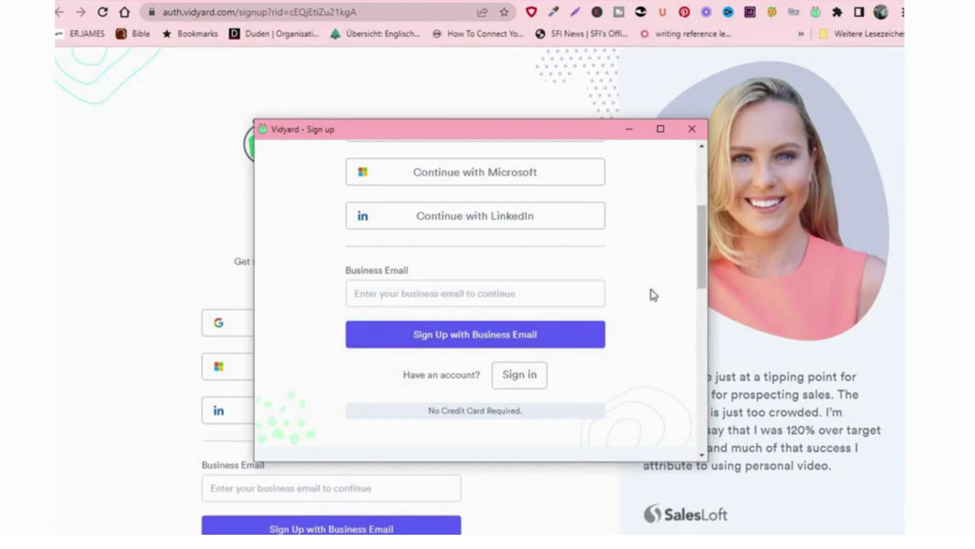
drag(705, 280, 700, 218)
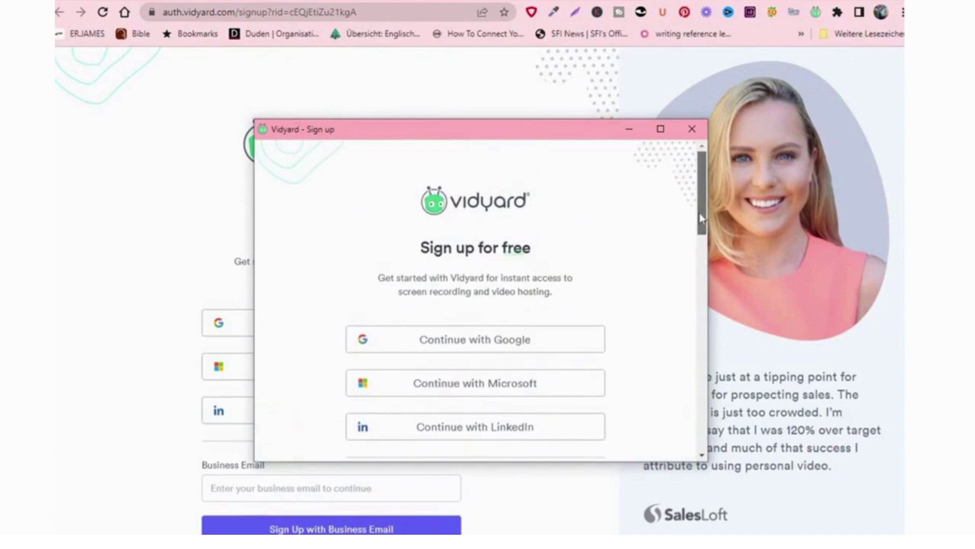
scroll(644, 283, down, 1)
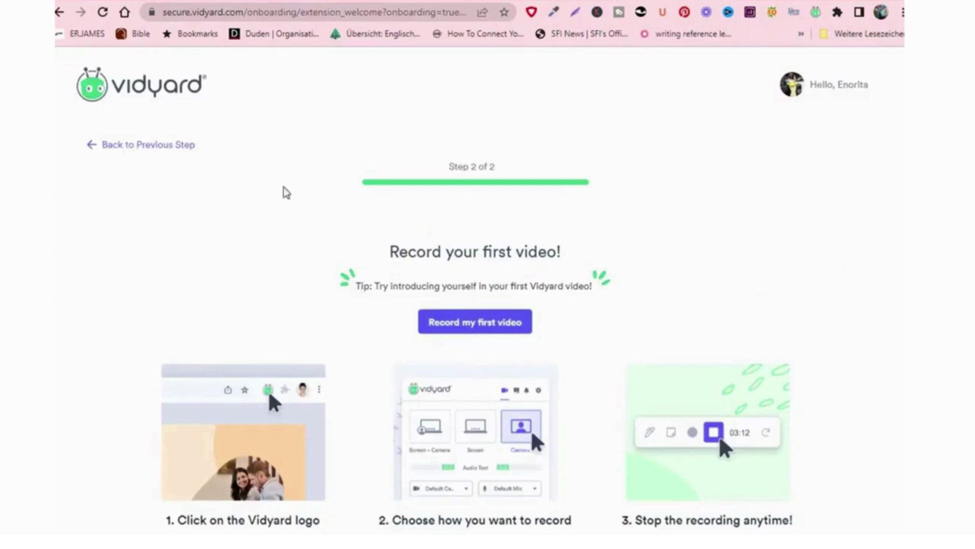
Open the Vidyard recorder for a first video with microphone and camera access allowed, and check its microphone and camera choices.
click(469, 330)
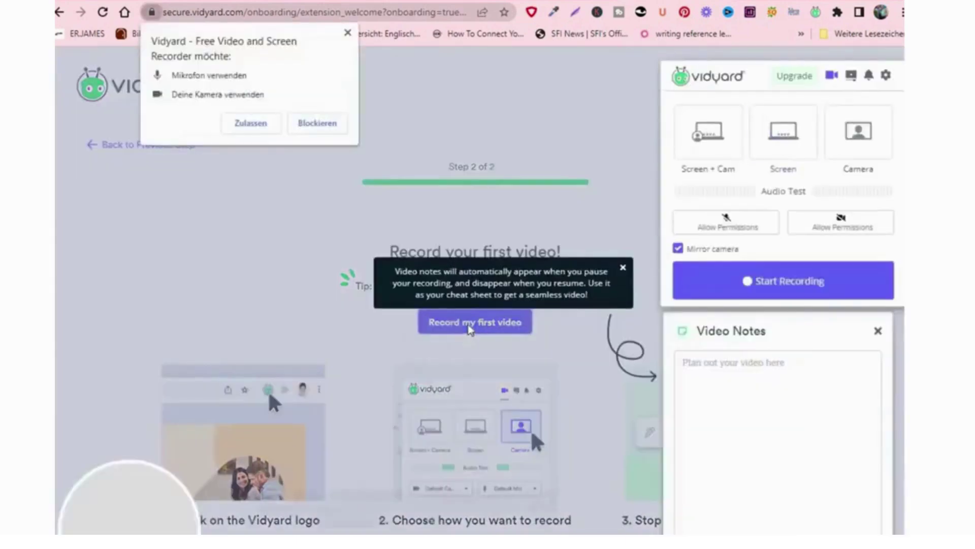
click(258, 124)
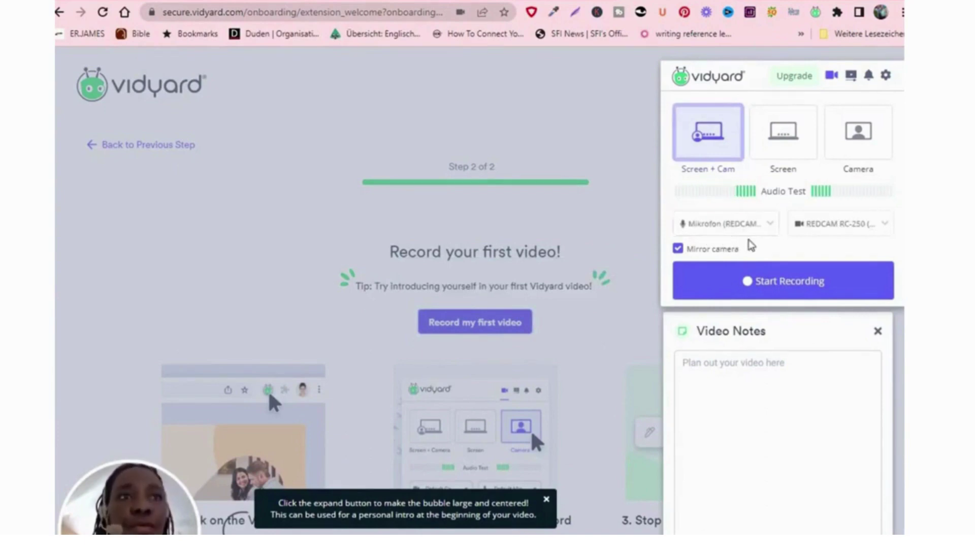
click(771, 225)
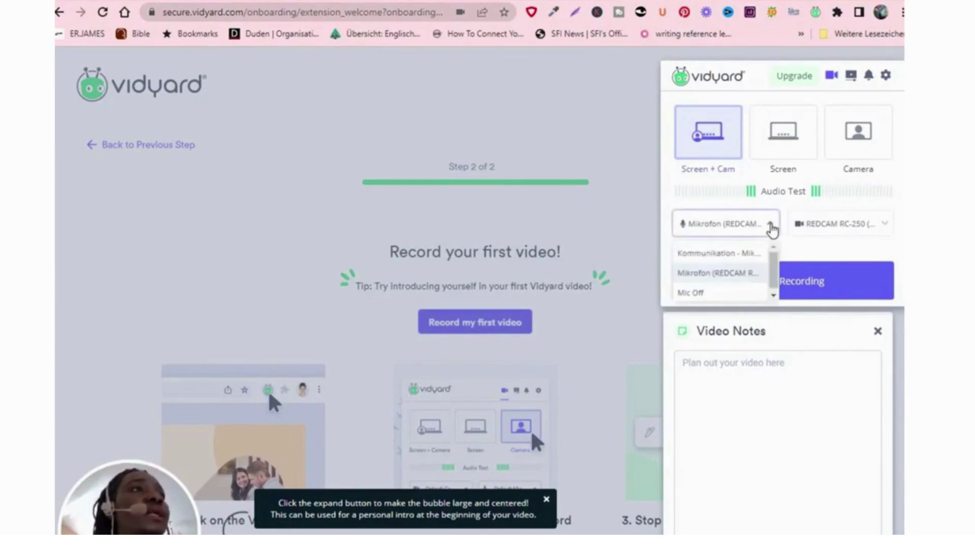
click(771, 225)
click(771, 225)
click(771, 225)
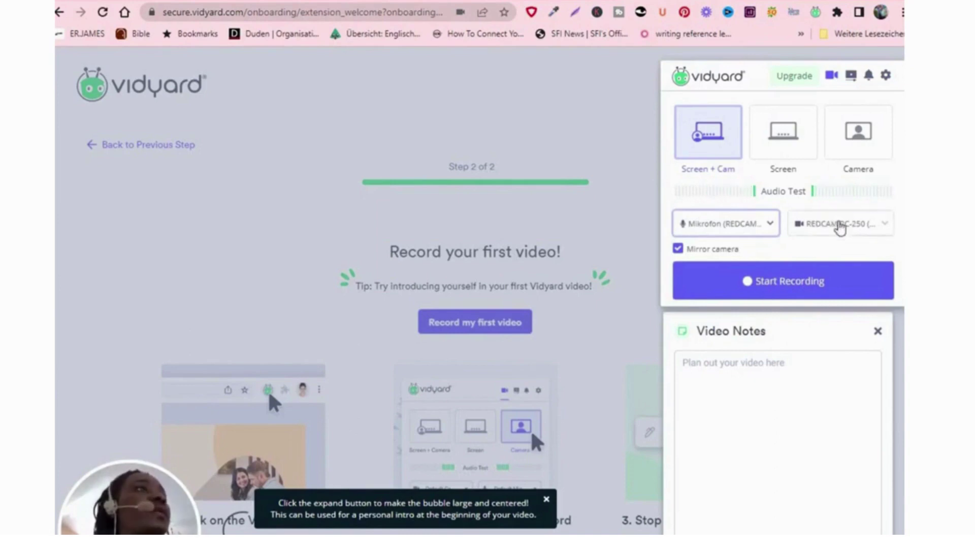
click(882, 227)
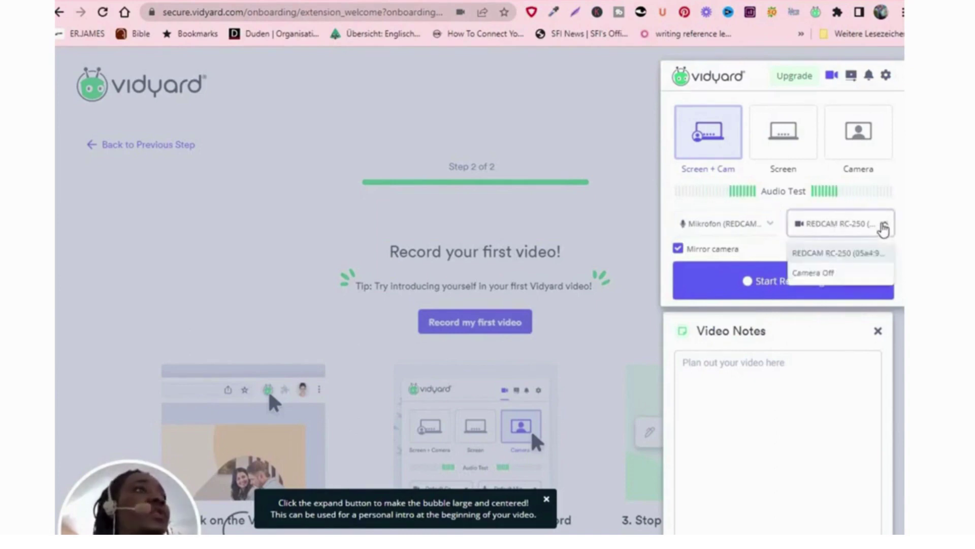
click(884, 228)
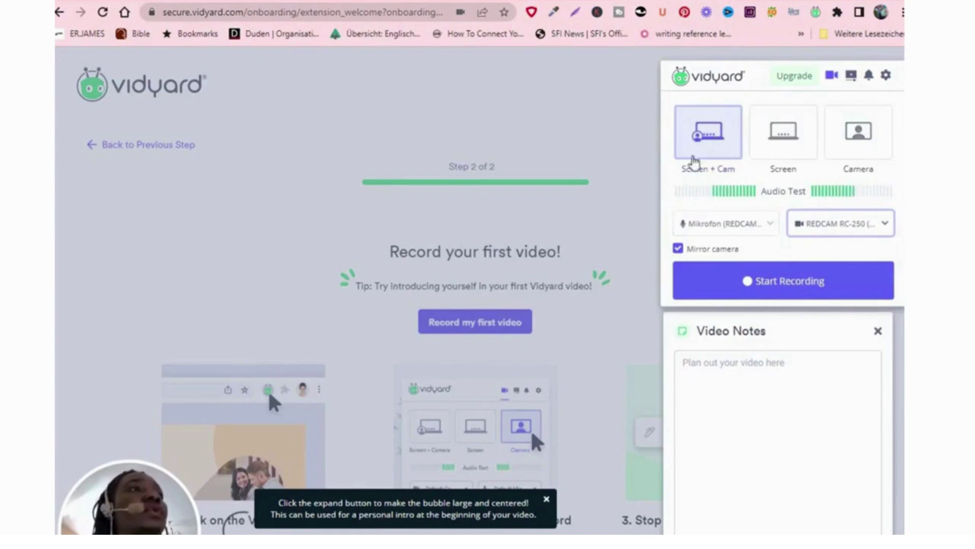
Try the Screen mode, switch back to Screen + Cam, and start recording the entire screen.
click(787, 145)
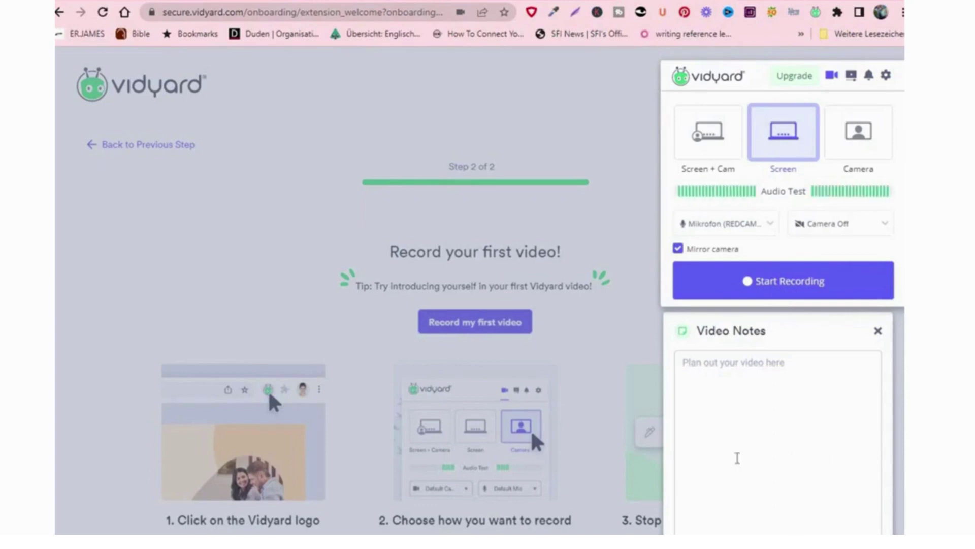
click(708, 153)
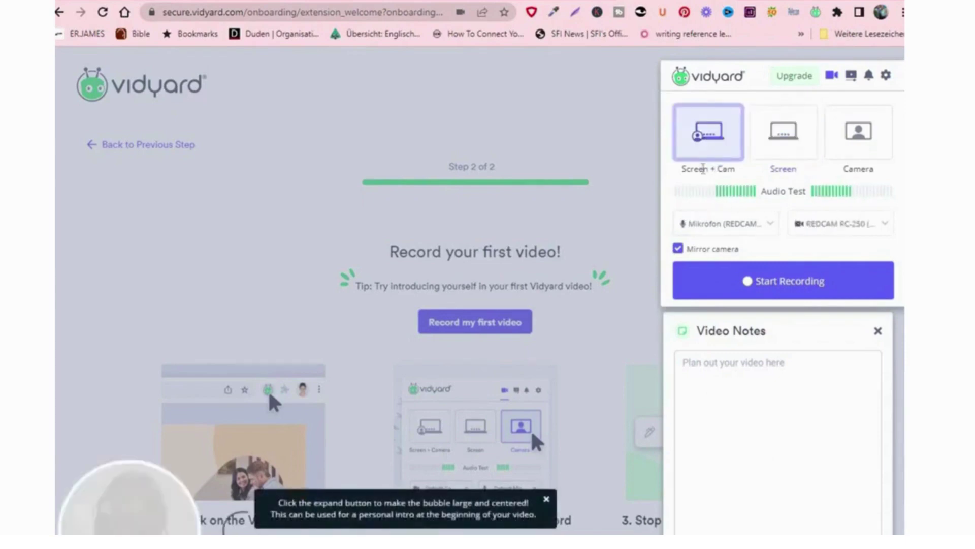
click(546, 500)
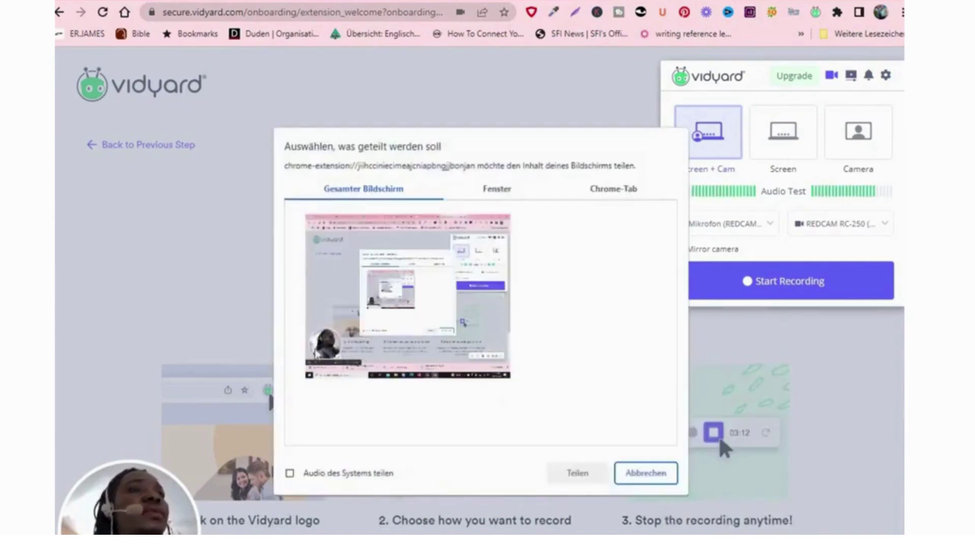
click(408, 296)
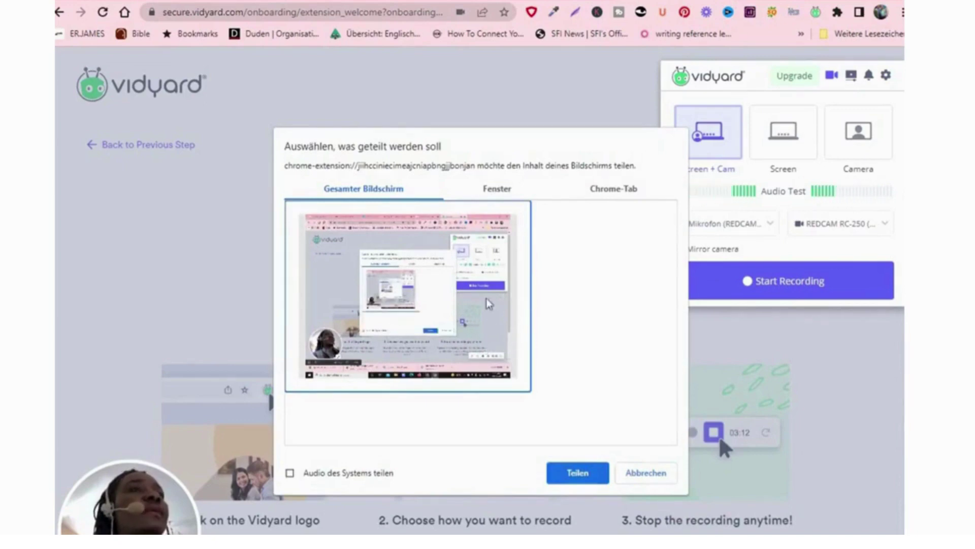
click(579, 473)
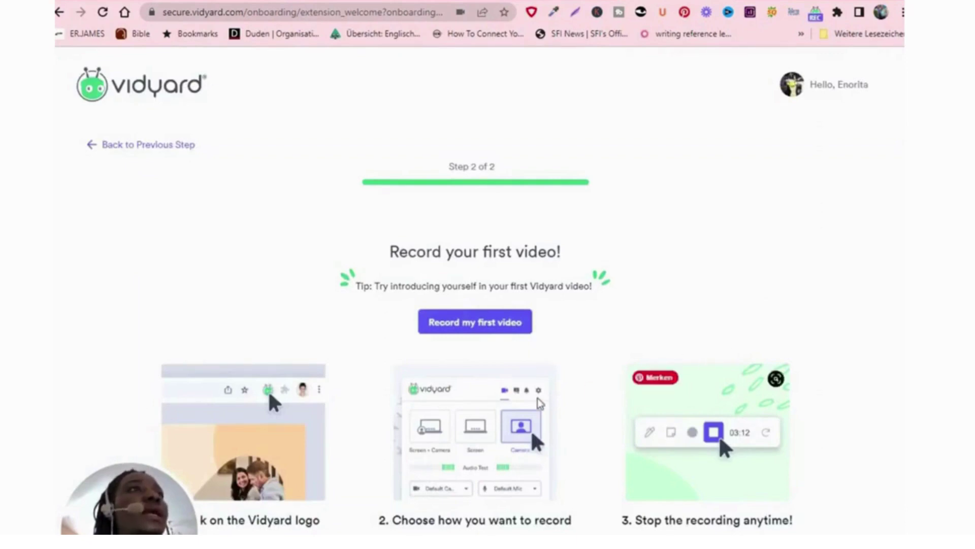
While recording, show the Yahoo Mail, YouTube Studio and Google Account pages, and return to the Vidyard onboarding page.
click(421, 1)
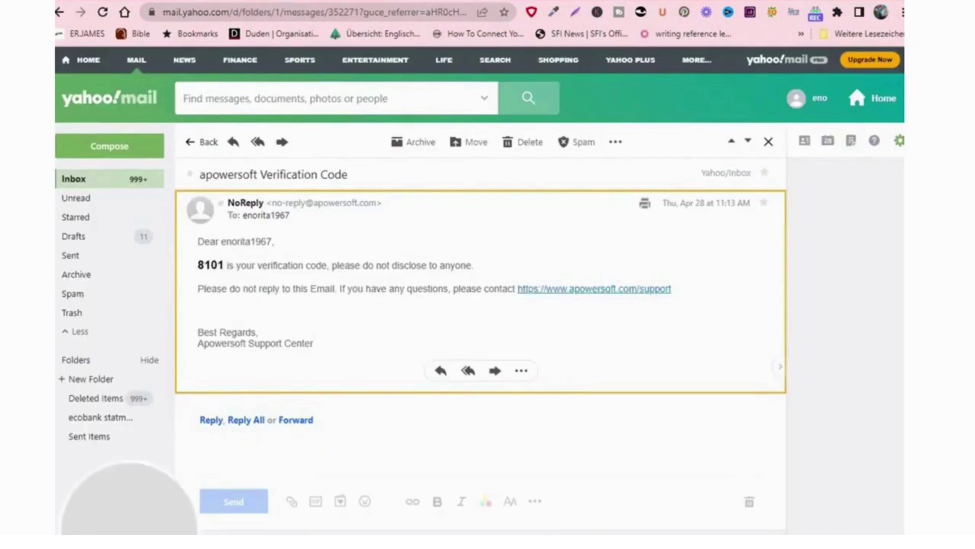
key(ctrl+Tab)
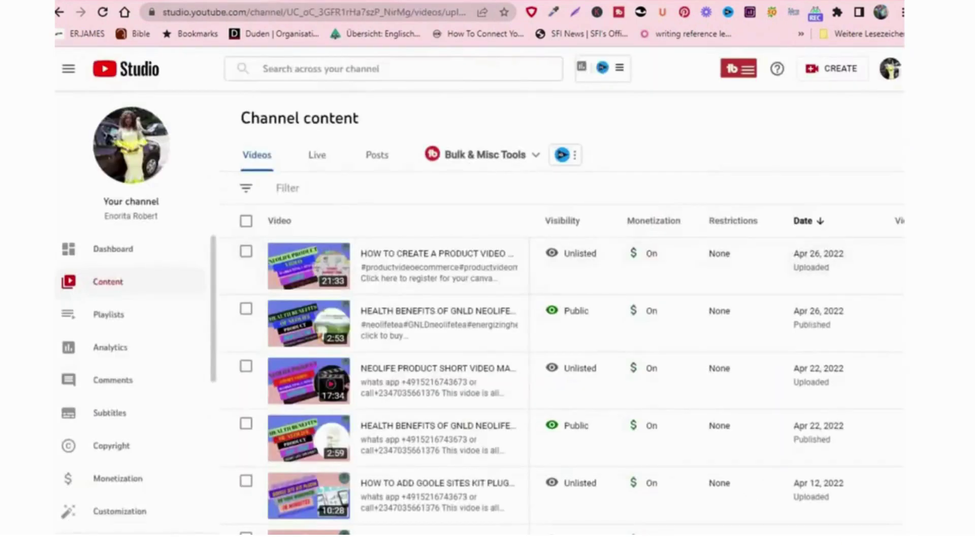
key(ctrl+Tab)
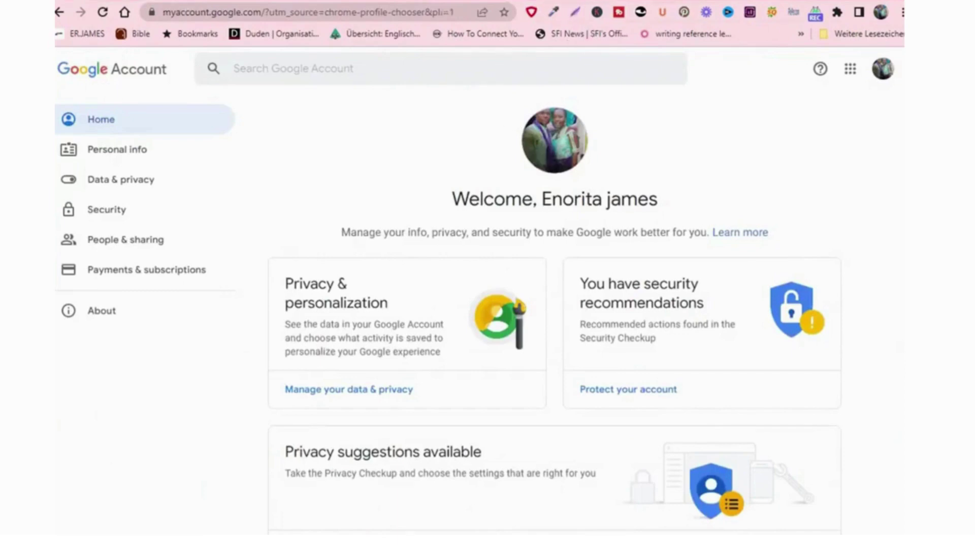
key(ctrl+Tab)
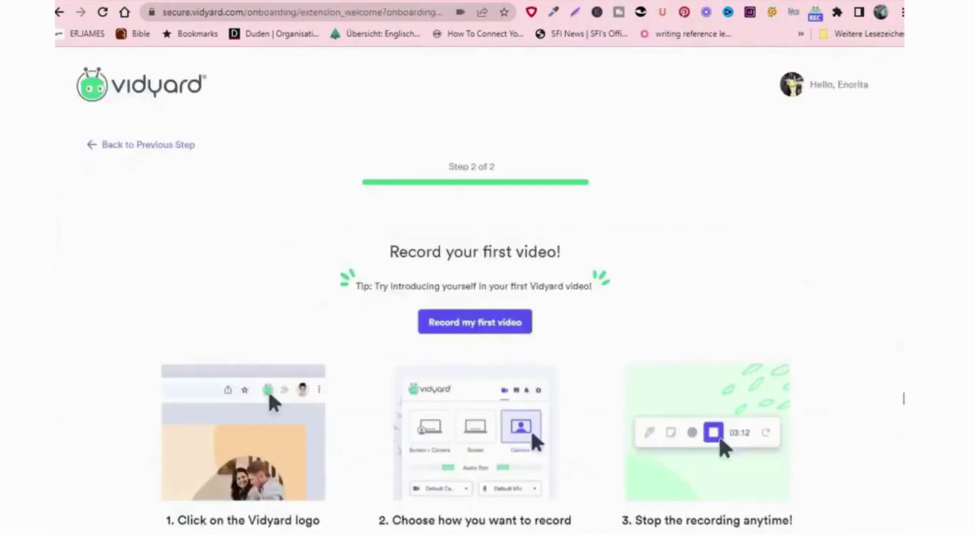
scroll(472, 289, down, 1)
scroll(487, 305, up, 3)
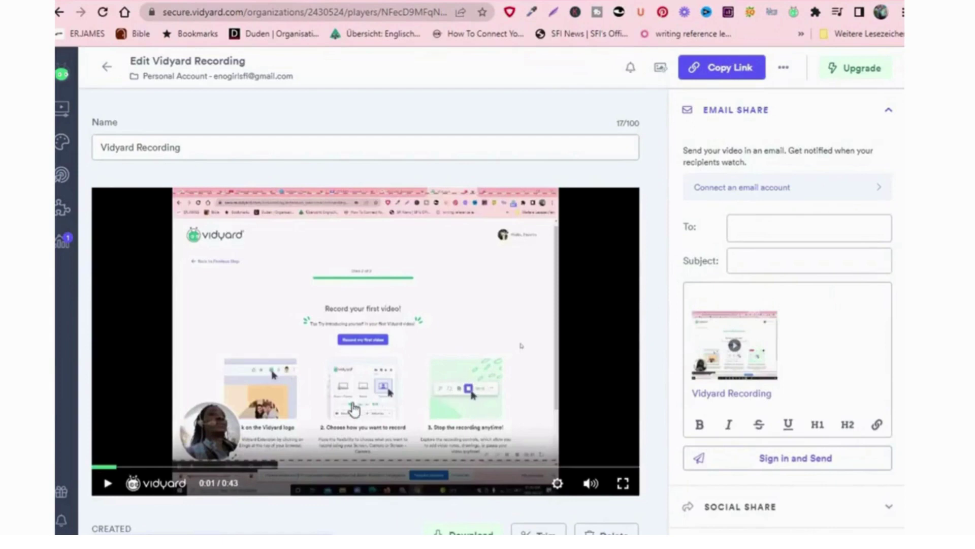
Play back the Vidyard recording, skip ahead to 0:34, and view the download, trim and thumbnail options below it.
click(107, 483)
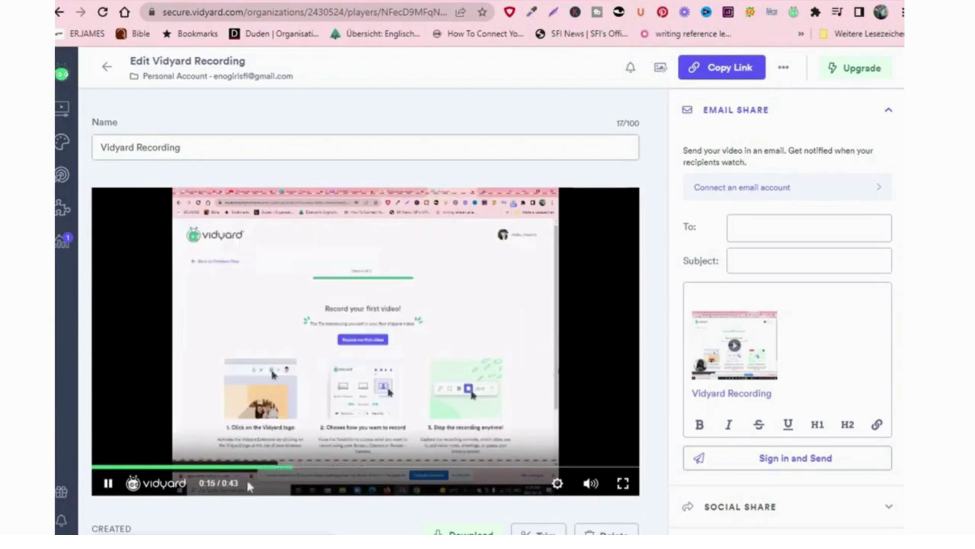
click(107, 487)
click(247, 401)
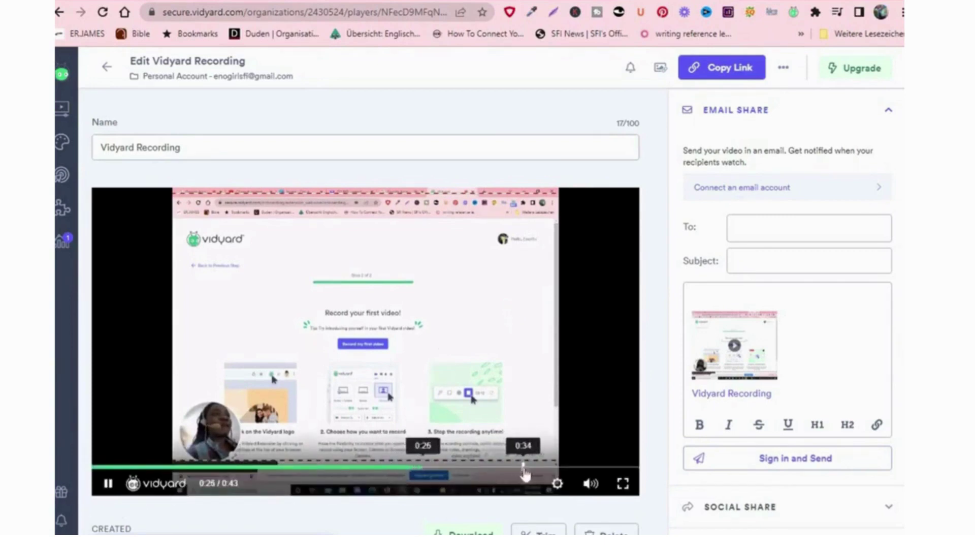
click(524, 467)
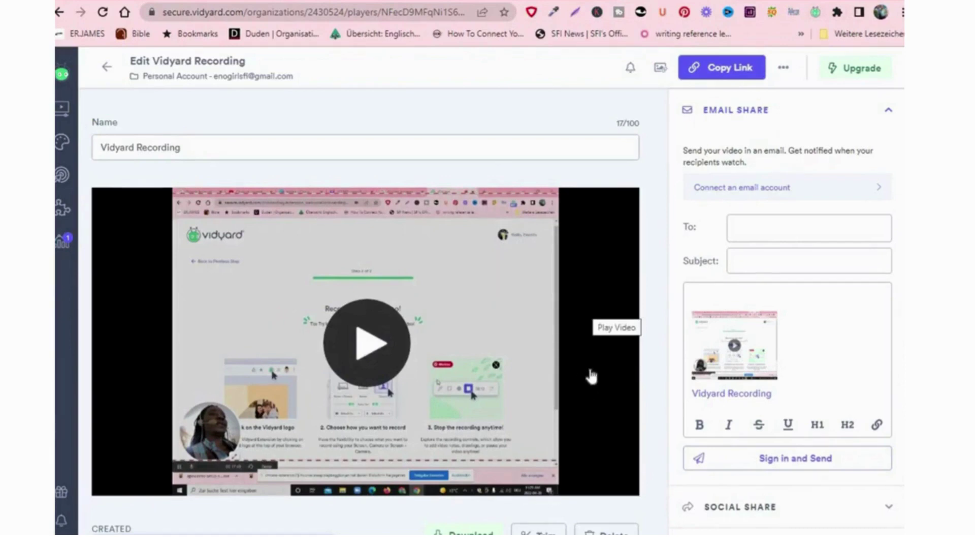
scroll(590, 375, down, 3)
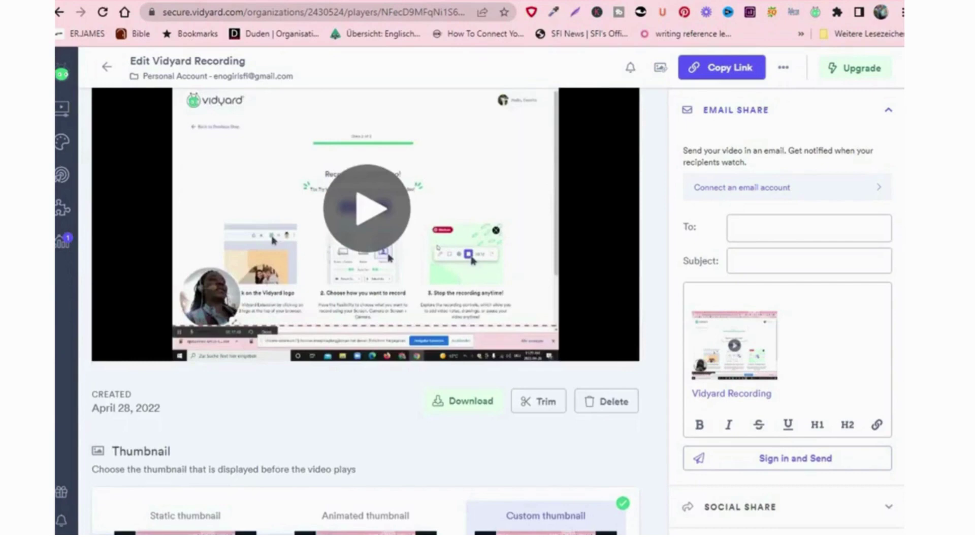
Review the Vidyard recording's thumbnail, chapter and access sections, and check the Access Settings choices without changing them.
scroll(366, 310, down, 8)
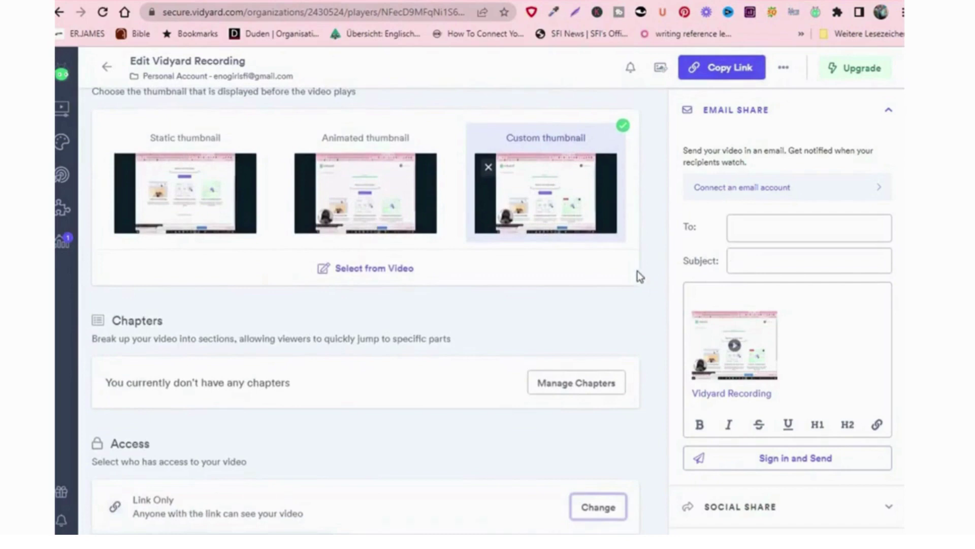
scroll(903, 267, up, 2)
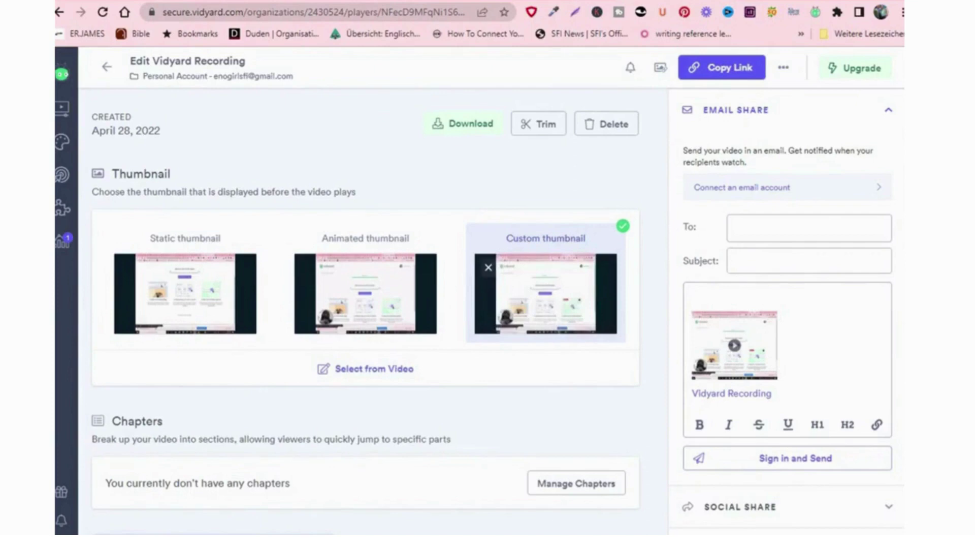
scroll(365, 305, down, 4)
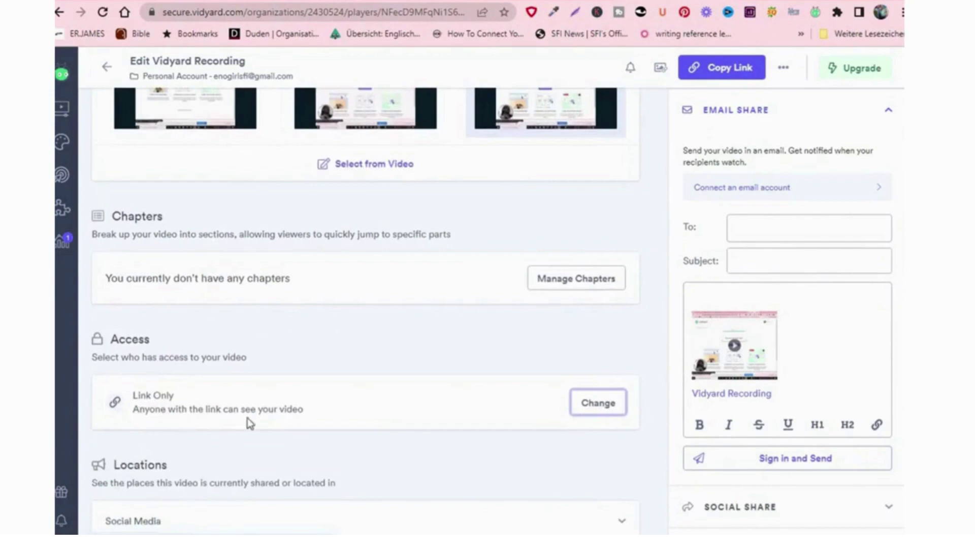
click(600, 402)
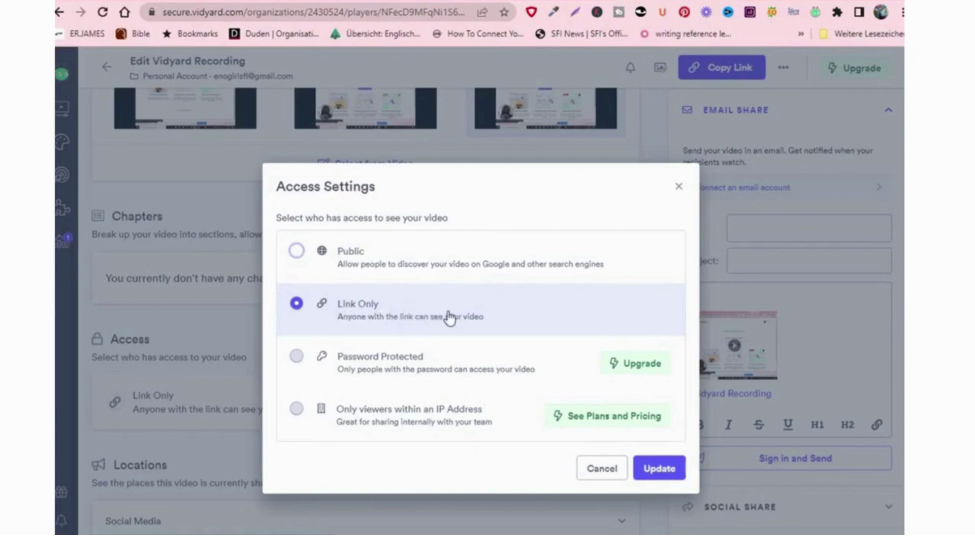
click(678, 187)
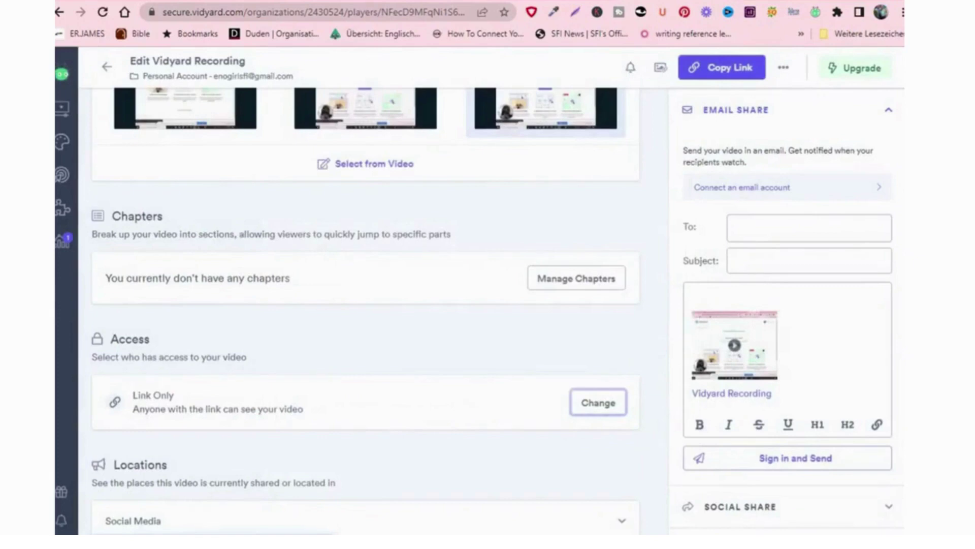
scroll(366, 305, up, 10)
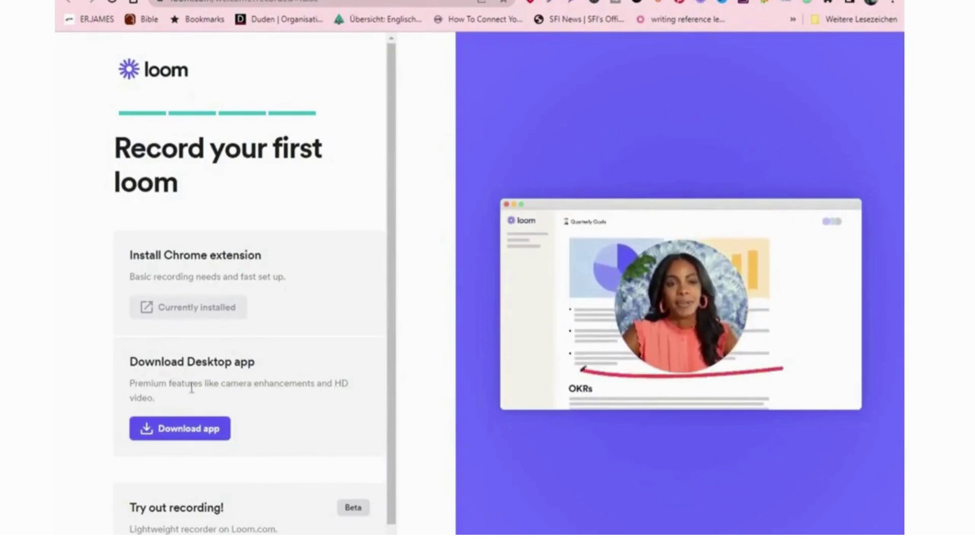
Open the Loom recorder, check its capture modes, keep Screen and Camera, and start recording the entire screen.
click(183, 429)
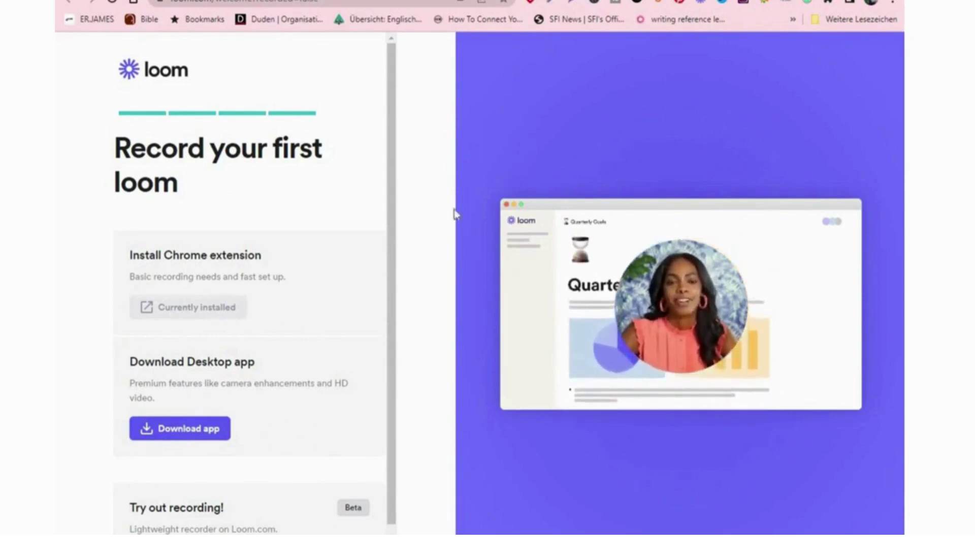
click(701, 4)
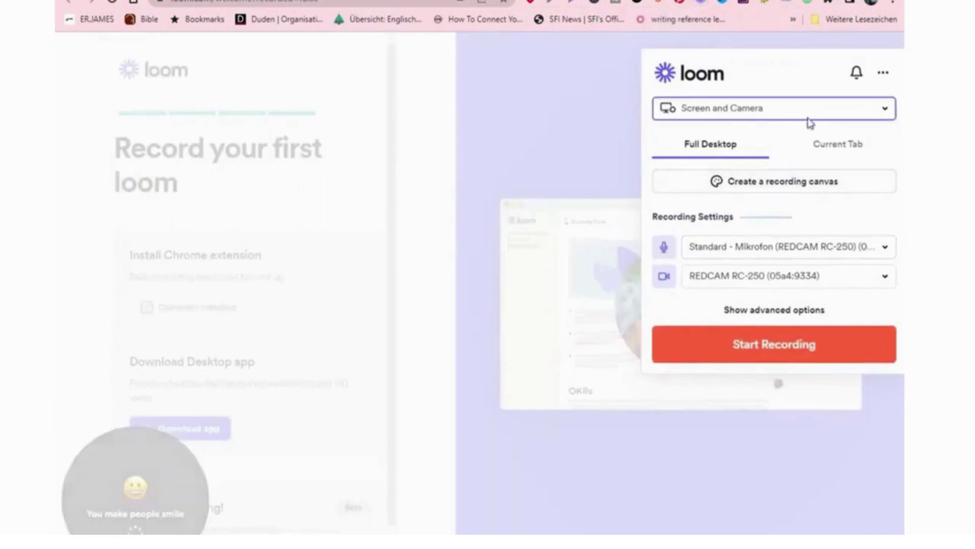
click(884, 113)
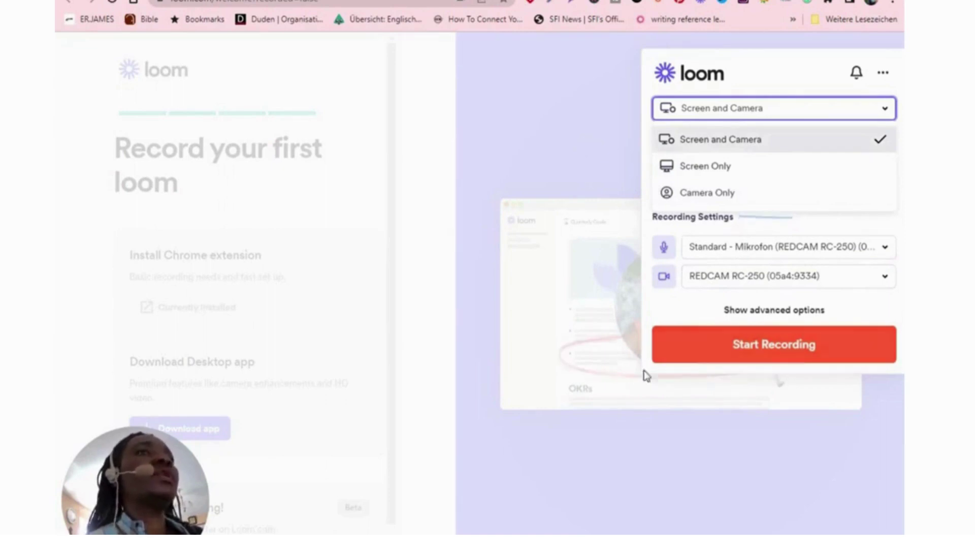
click(768, 351)
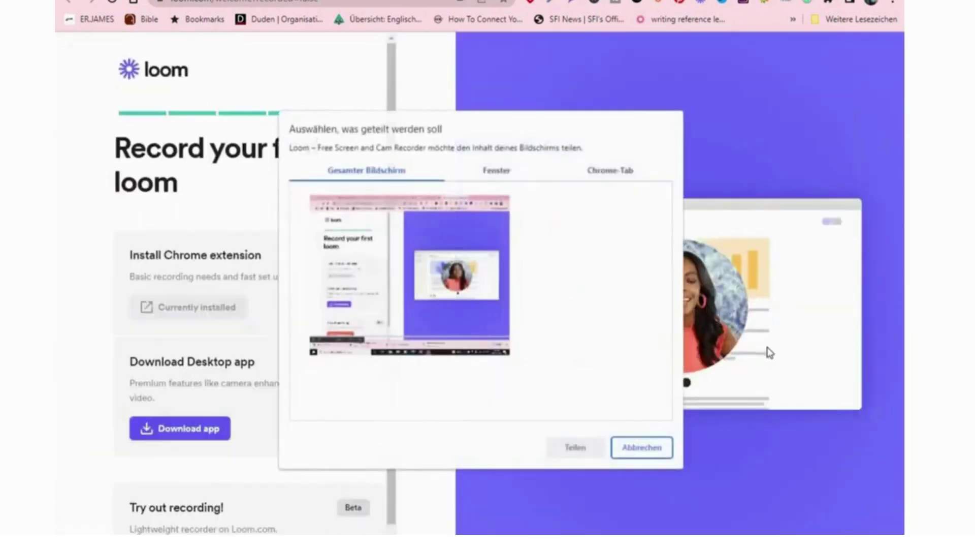
click(521, 320)
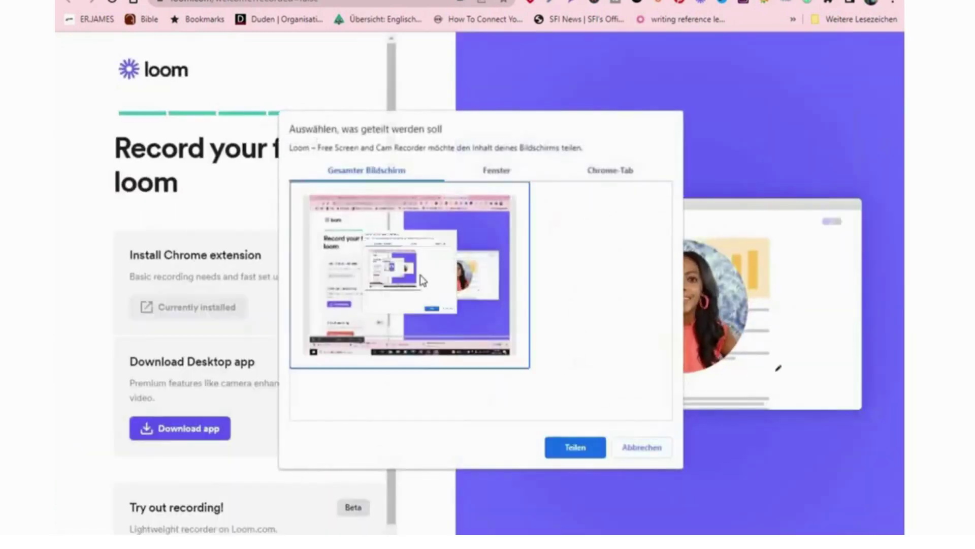
click(576, 447)
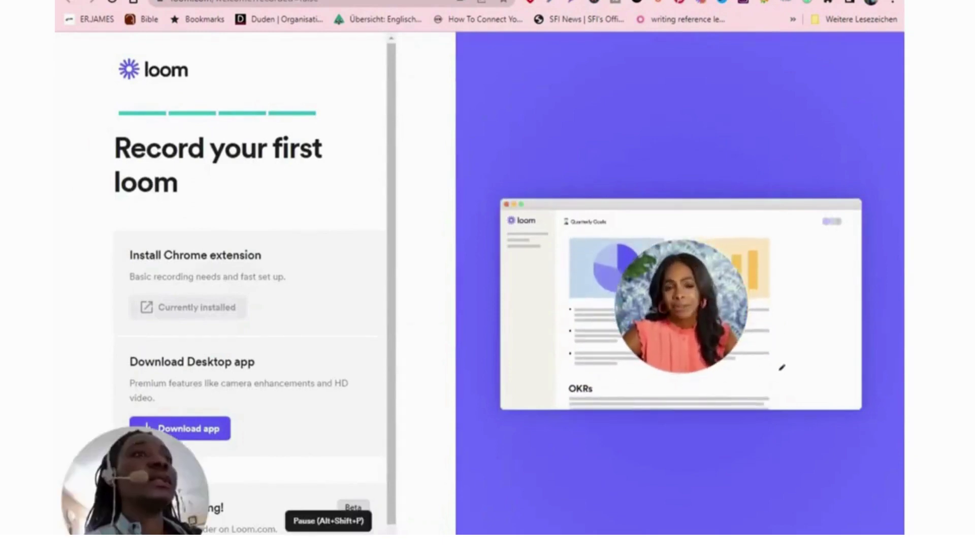
Pause and resume the Loom recording, and finish it.
key(alt+shift+p)
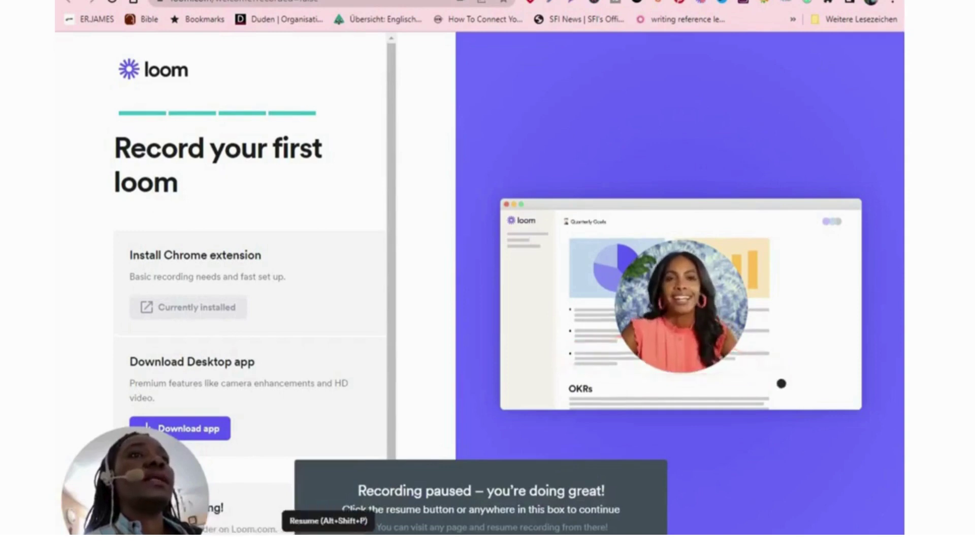
key(alt+shift+p)
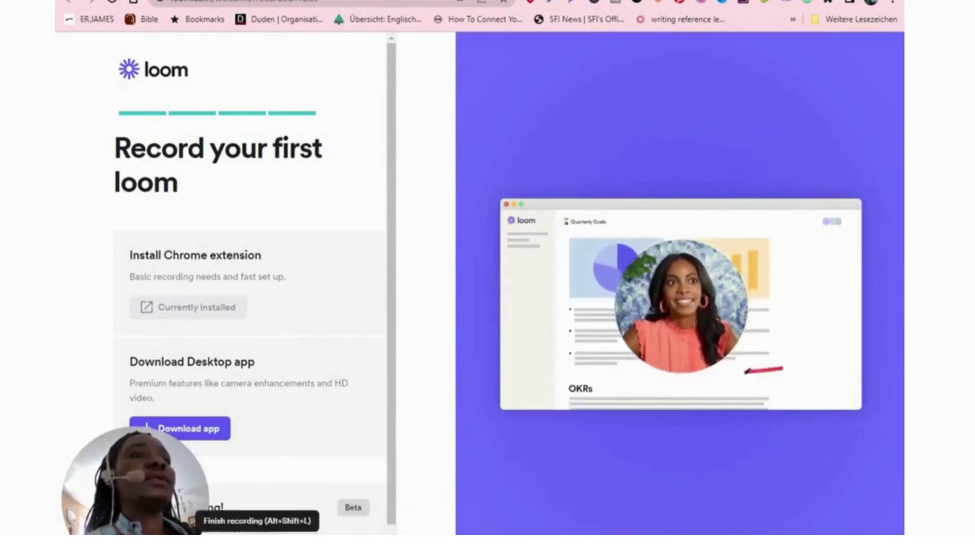
key(alt+shift+l)
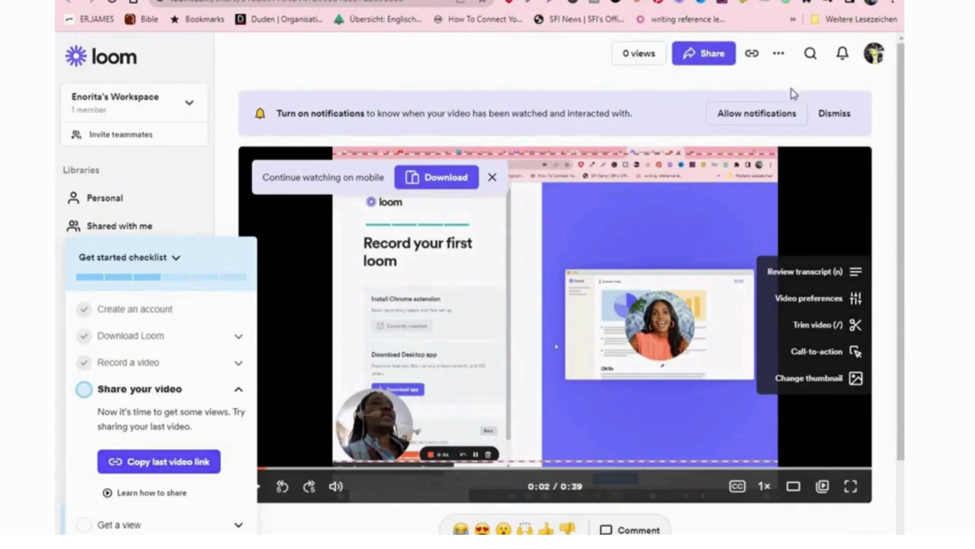
View the further options for the Loom video, including Download, and play it back with the get-started checklist collapsed.
click(777, 55)
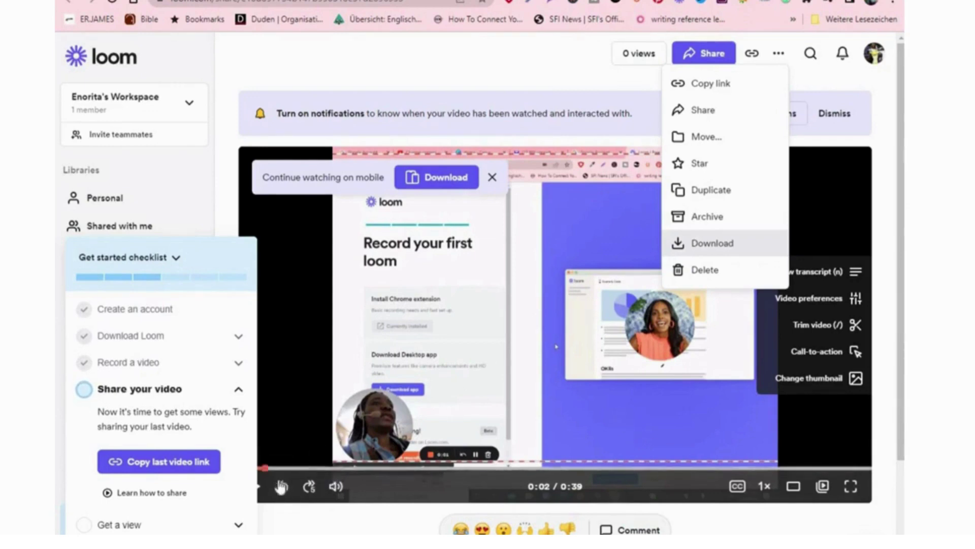
click(261, 493)
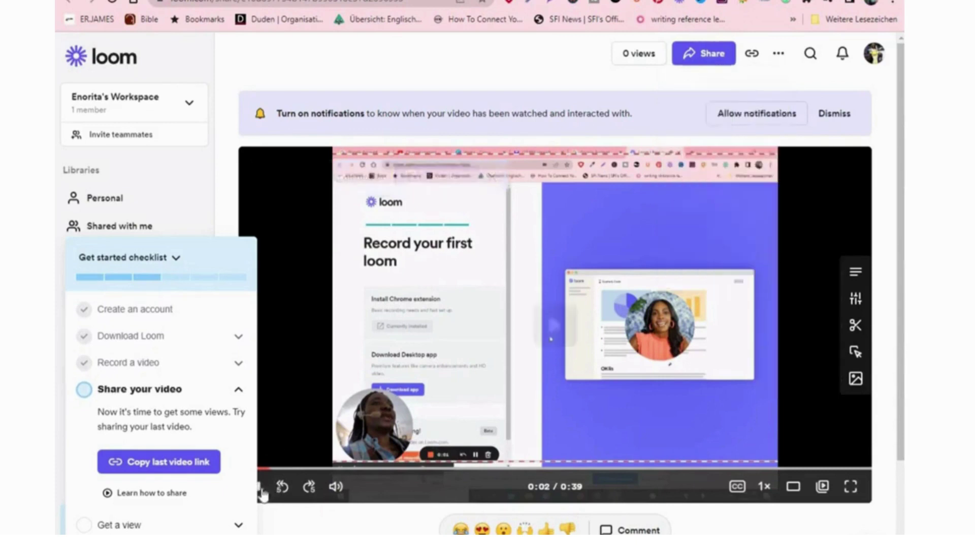
click(177, 261)
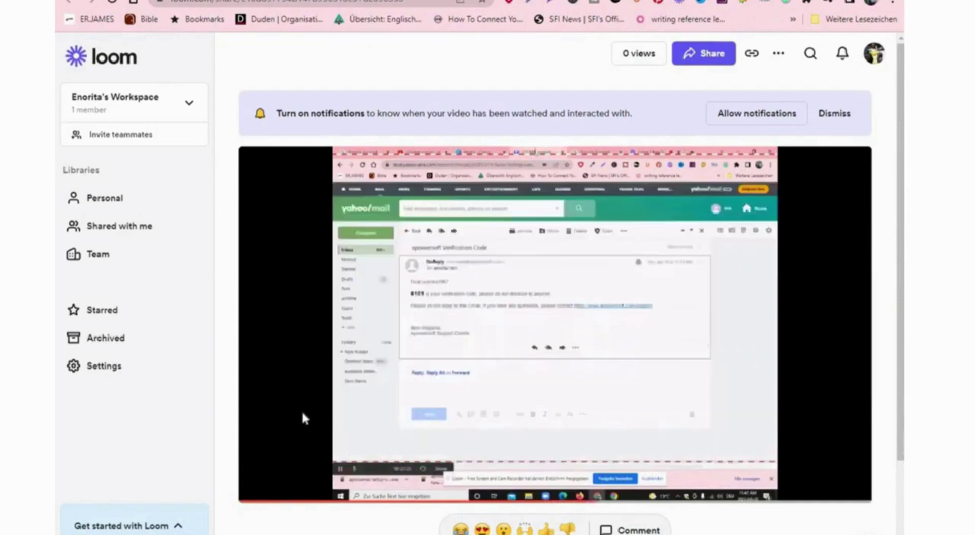
click(302, 418)
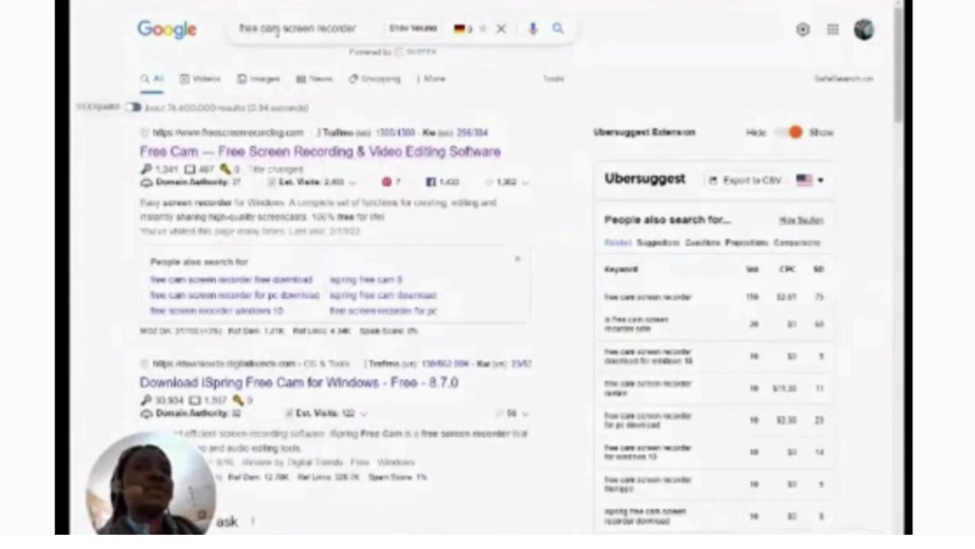
Open the Free Cam website from the search results and disable the SEO bar for this domain.
click(281, 161)
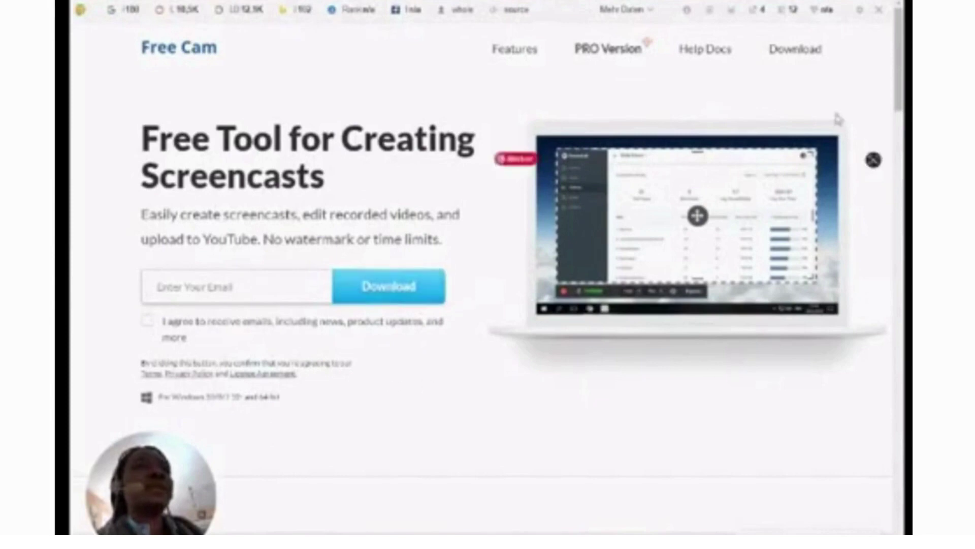
click(879, 10)
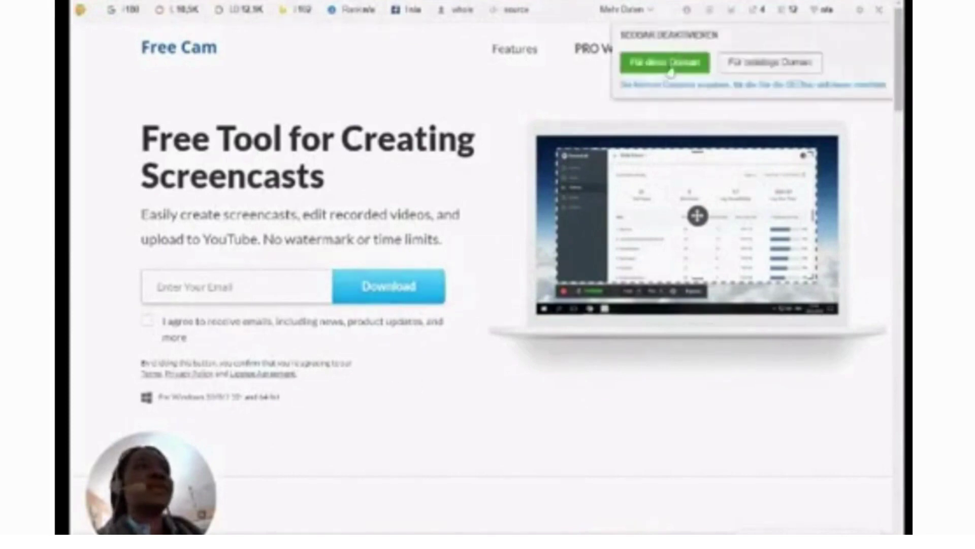
click(670, 65)
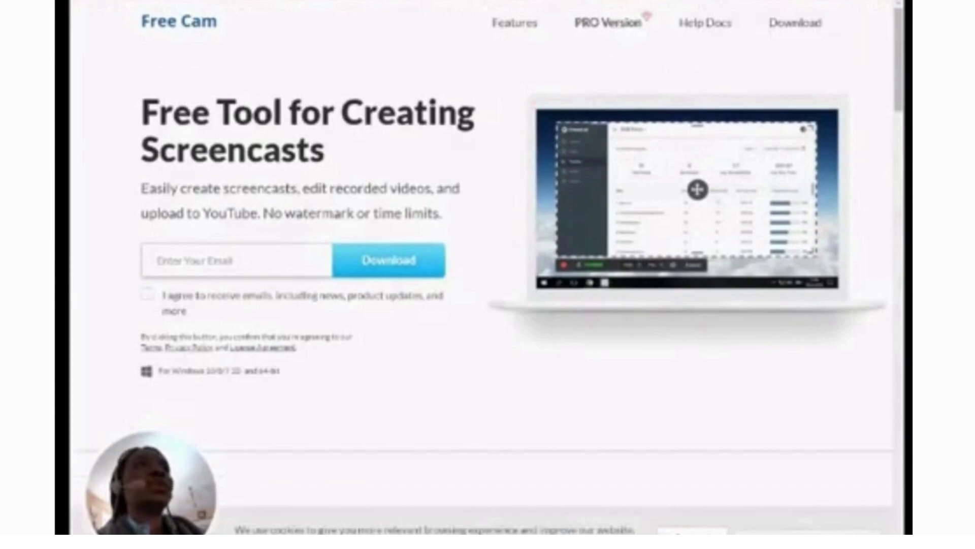
Launch Free Cam from the desktop after moving its shortcut nearer the centre, and set up a new recording.
key(super+d)
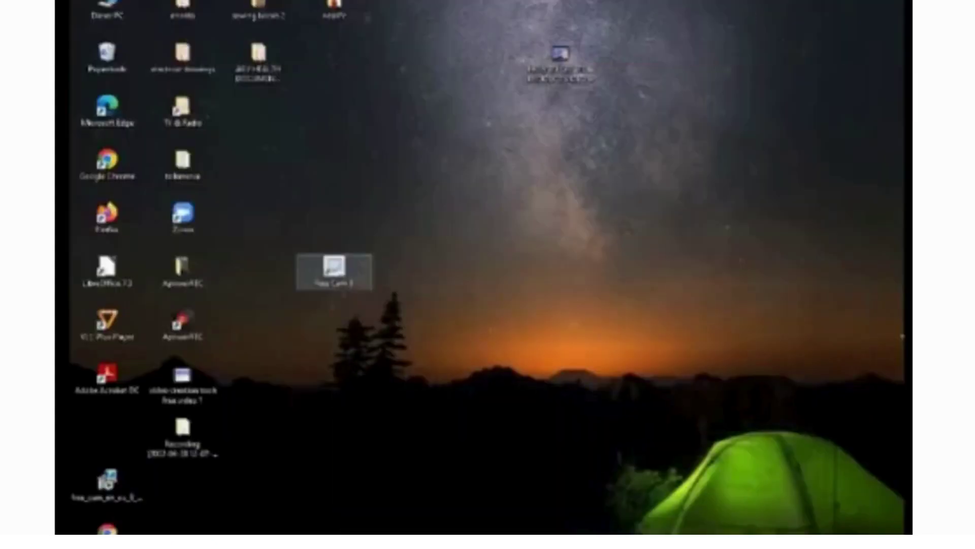
drag(335, 277, 495, 294)
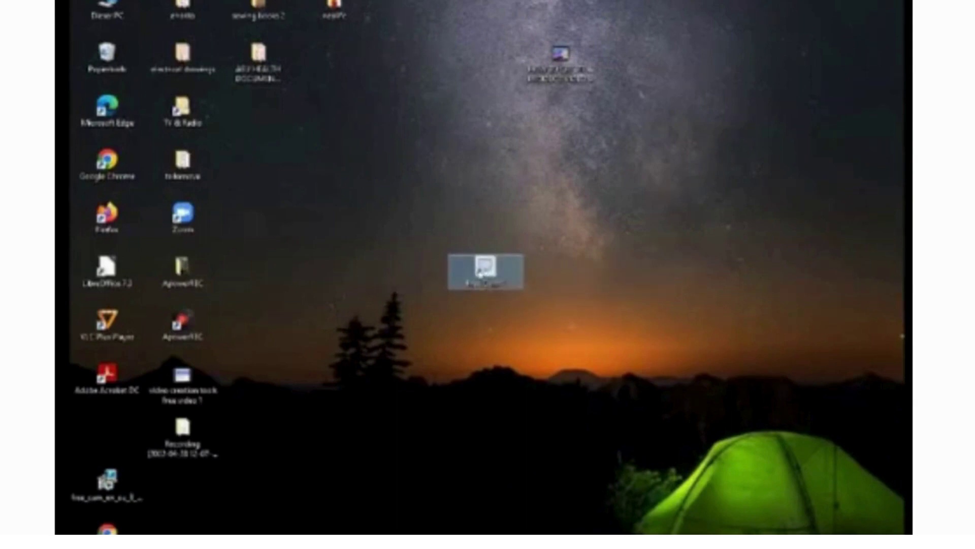
double_click(479, 272)
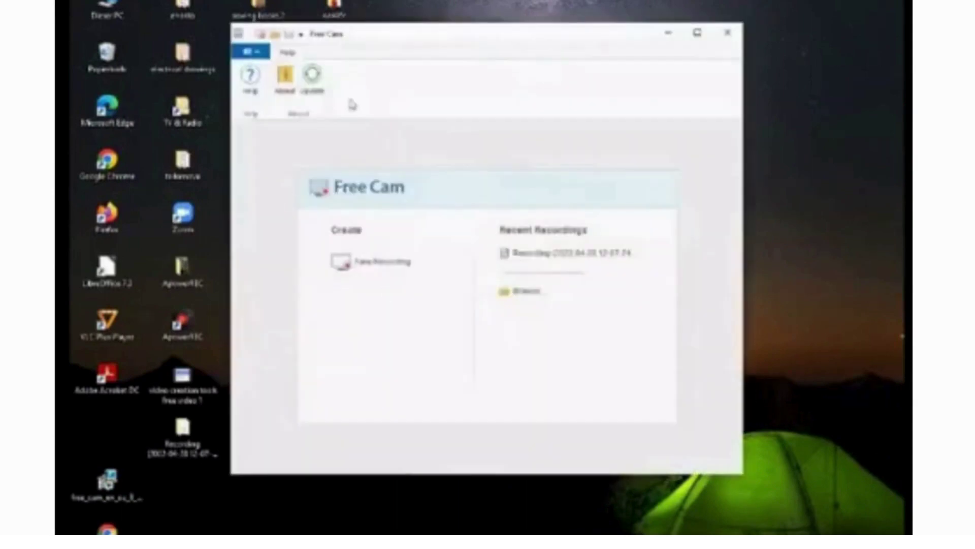
click(376, 268)
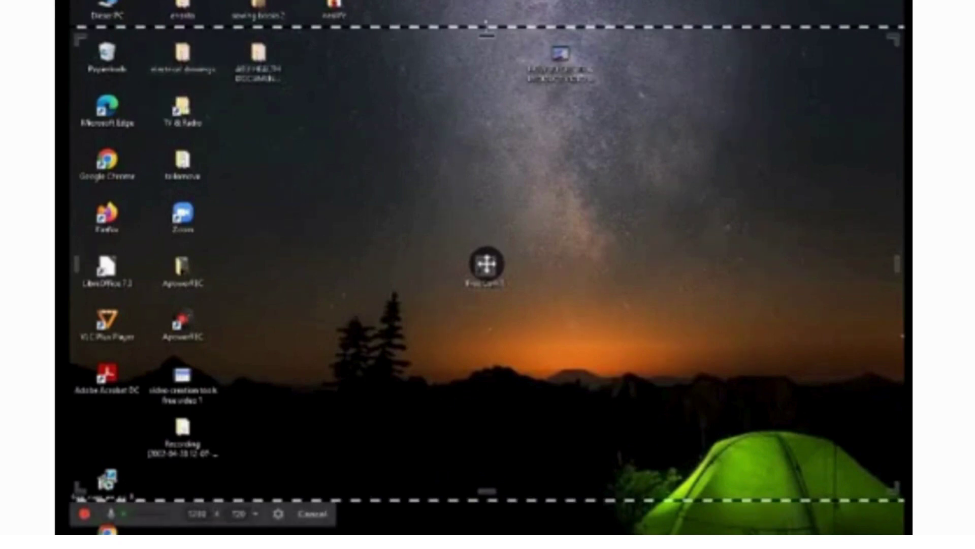
Adjust the upper edge of the Free Cam recording frame, and narrow the frame from both sides.
drag(487, 32, 488, 80)
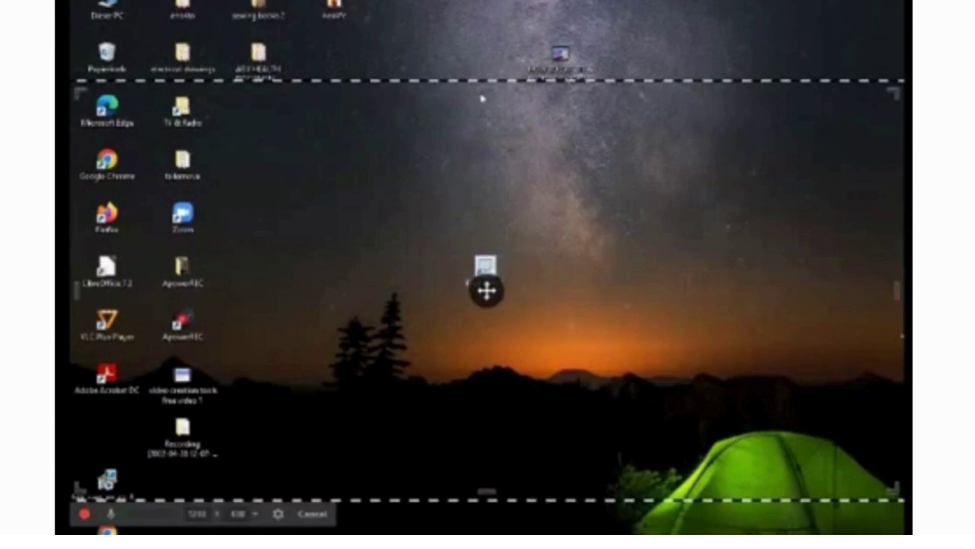
drag(482, 81, 485, 23)
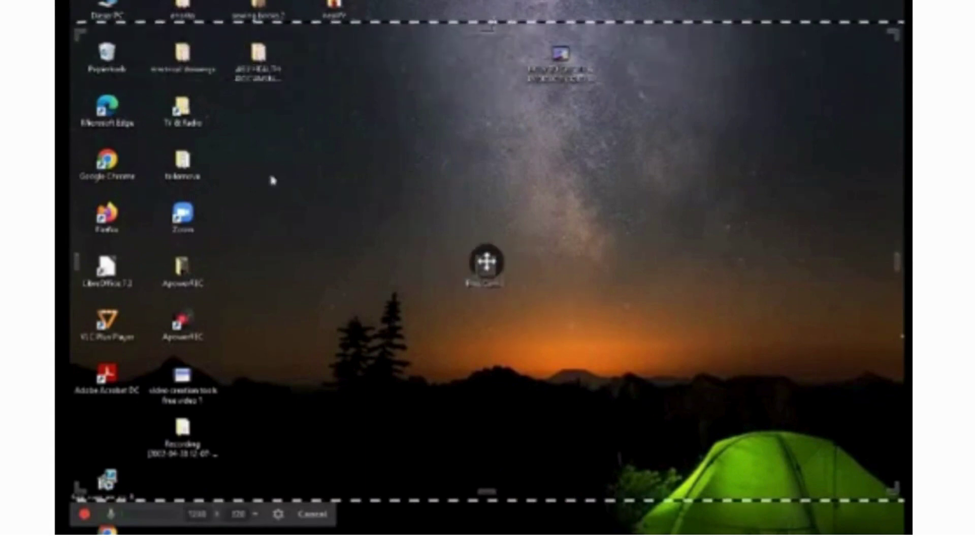
drag(76, 261, 185, 260)
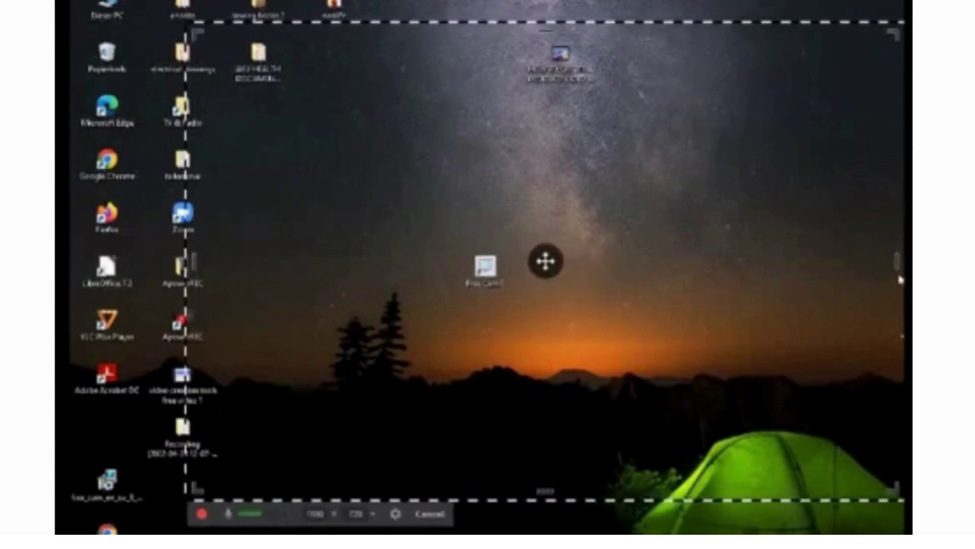
drag(897, 262, 756, 261)
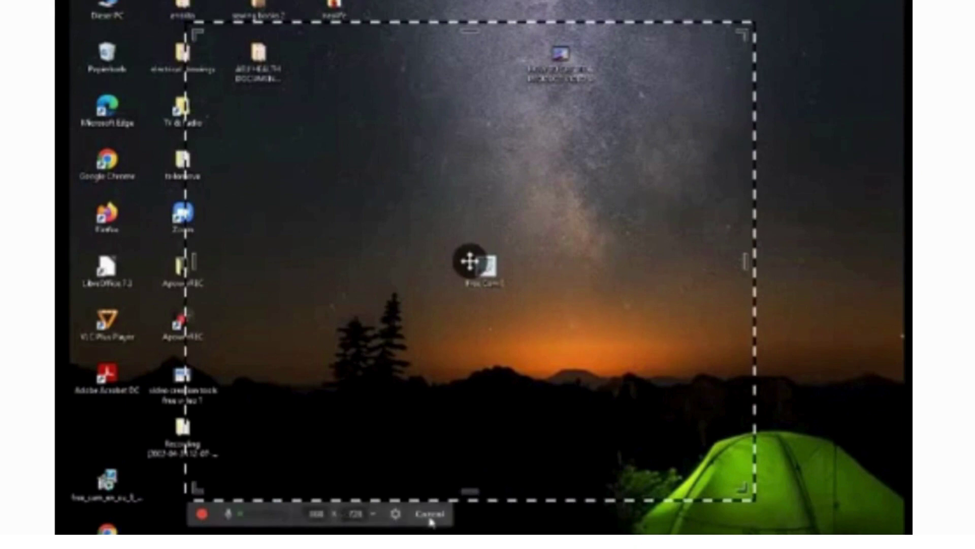
Review Free Cam's pause, stop and discard shortcuts and its audio recording settings, and accept them as they are.
click(396, 513)
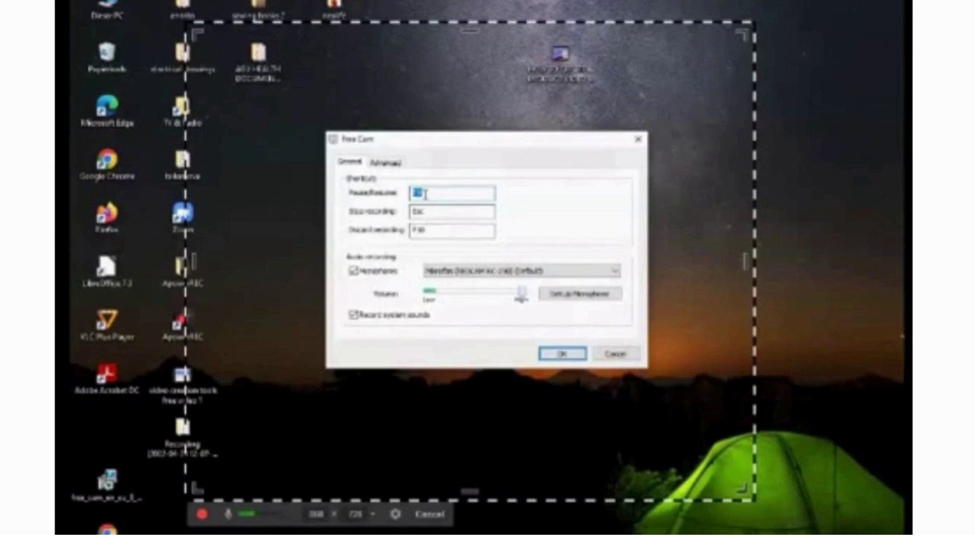
click(426, 215)
click(428, 235)
click(563, 354)
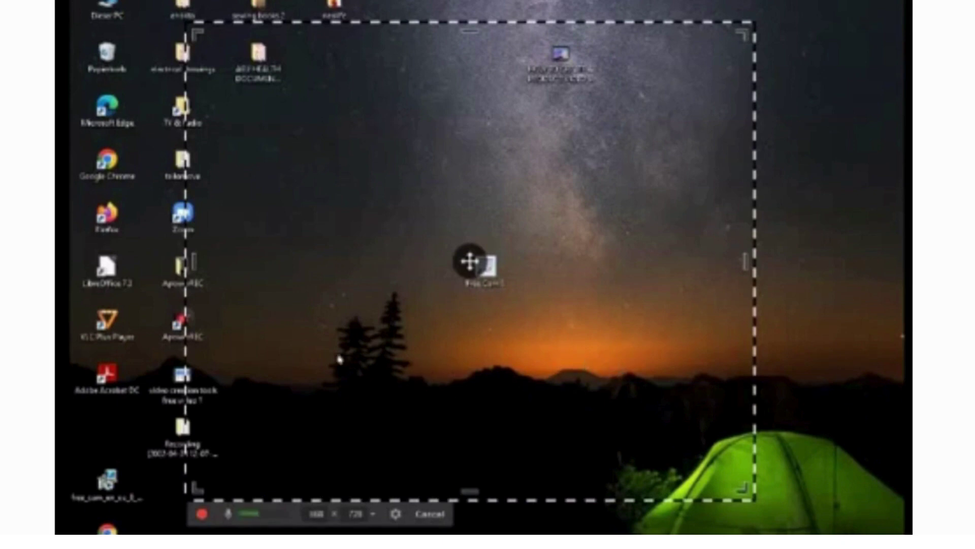
Start the Free Cam recording and open Google Chrome with the personal profile to show the Free Cam website.
click(202, 514)
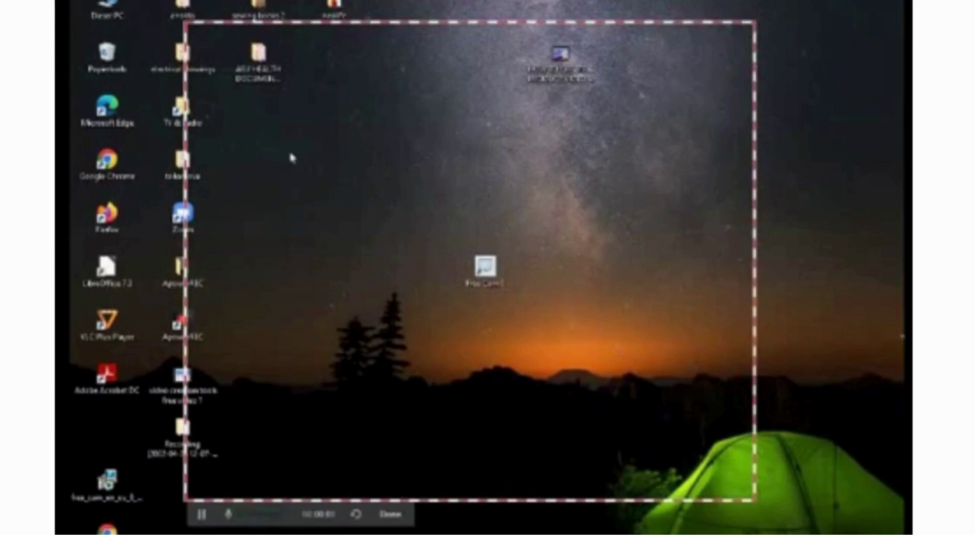
double_click(106, 175)
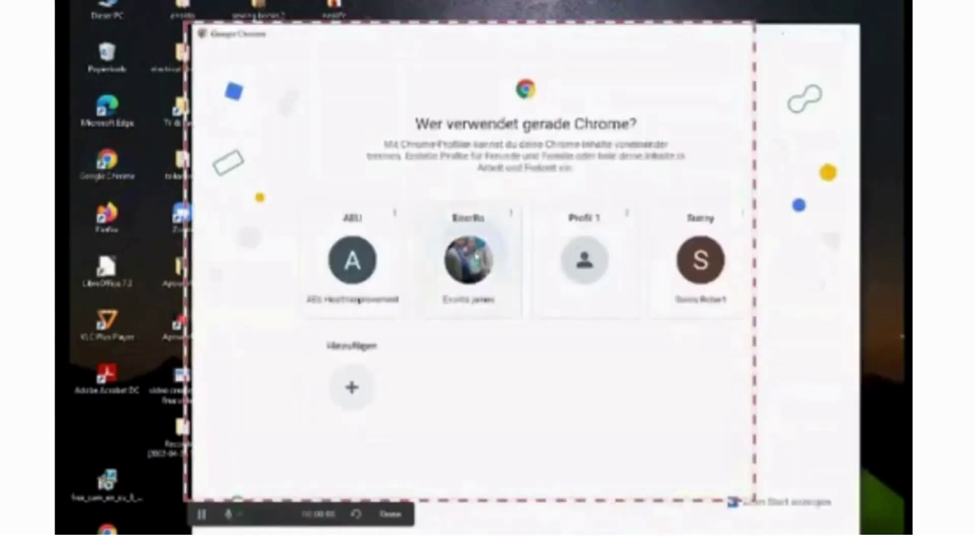
click(471, 256)
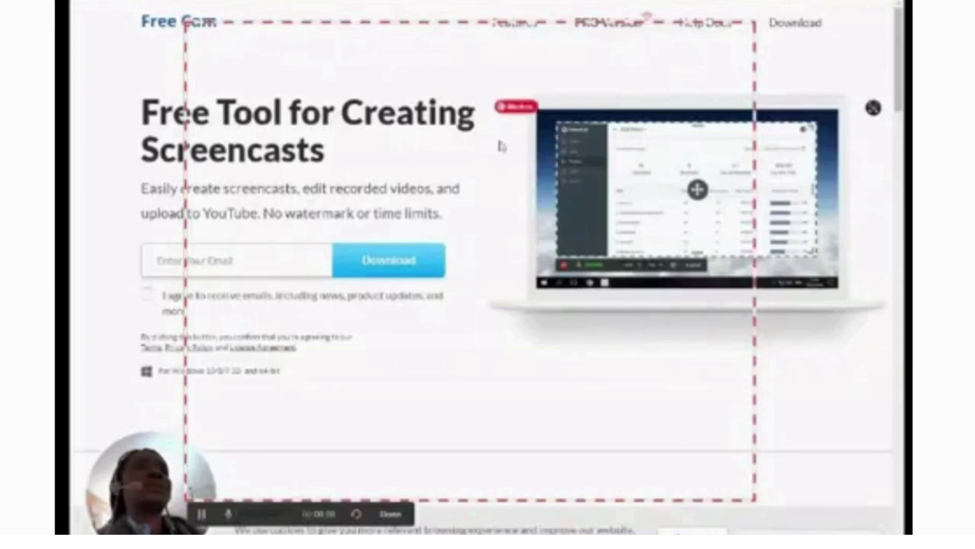
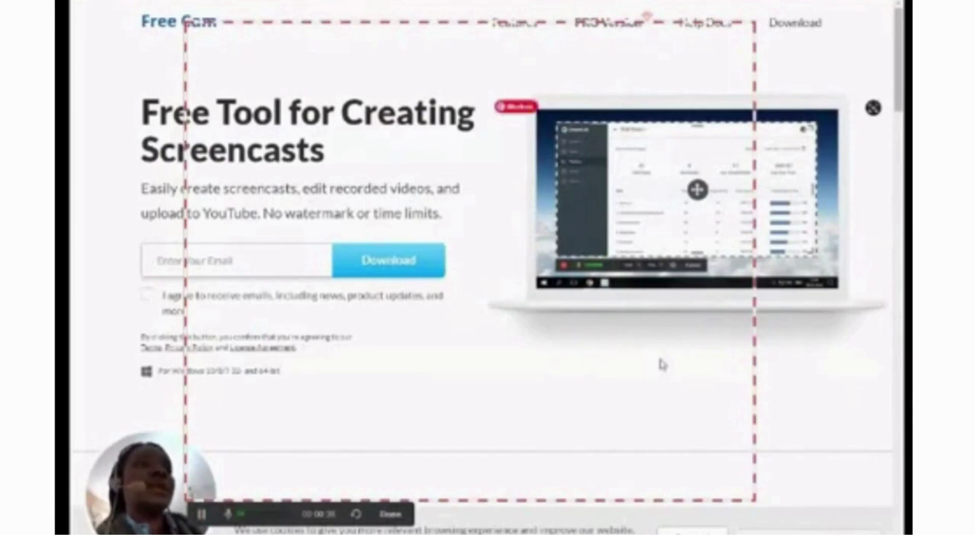
Finish the Free Cam recording and save it as a WMV video on the desktop under the suggested name.
key(Escape)
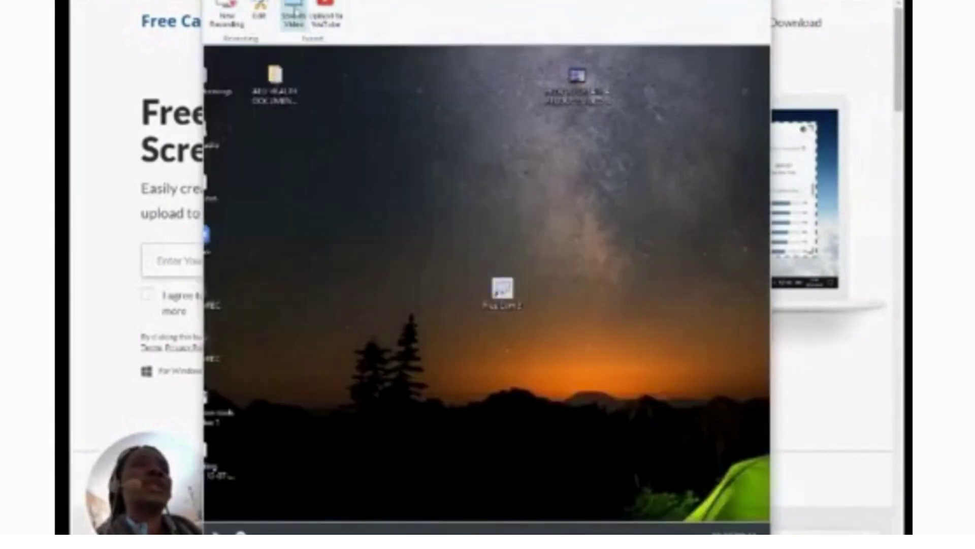
click(294, 7)
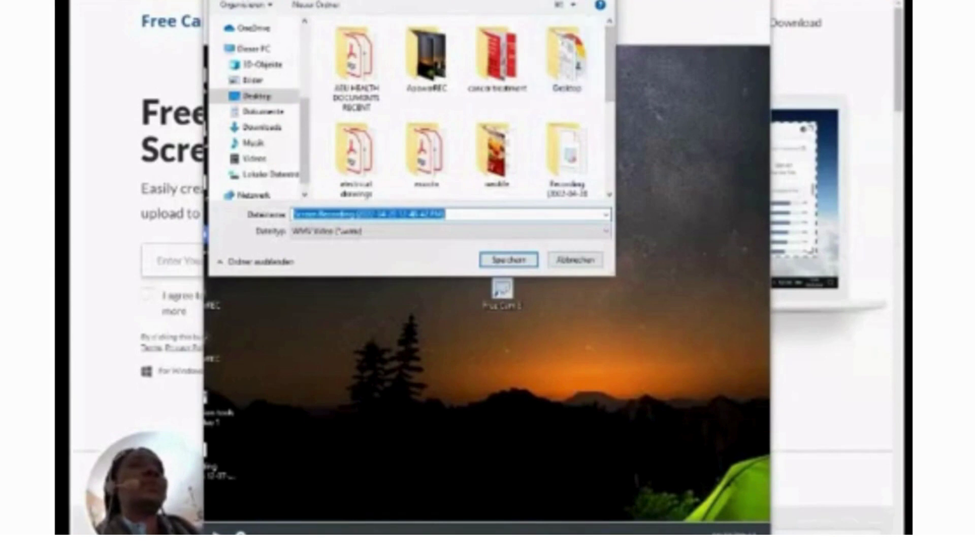
key(Return)
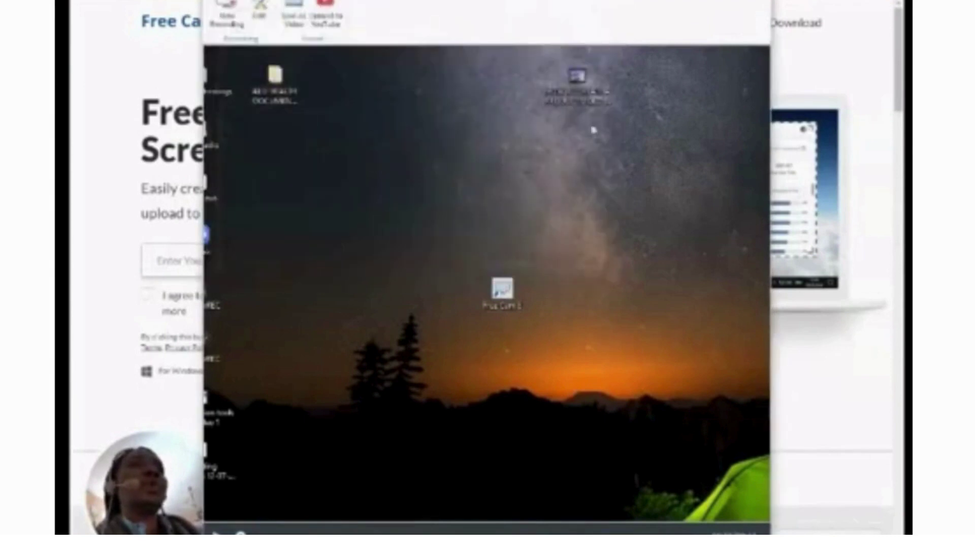
Open the recording in Free Cam's video editor, select the stretch from about 3 to 16 seconds, and close the editor.
click(260, 8)
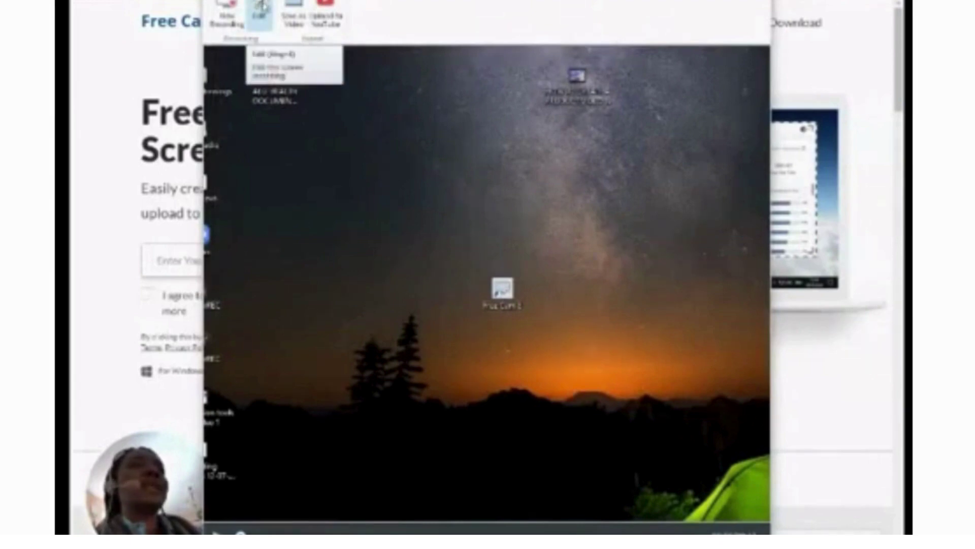
click(259, 11)
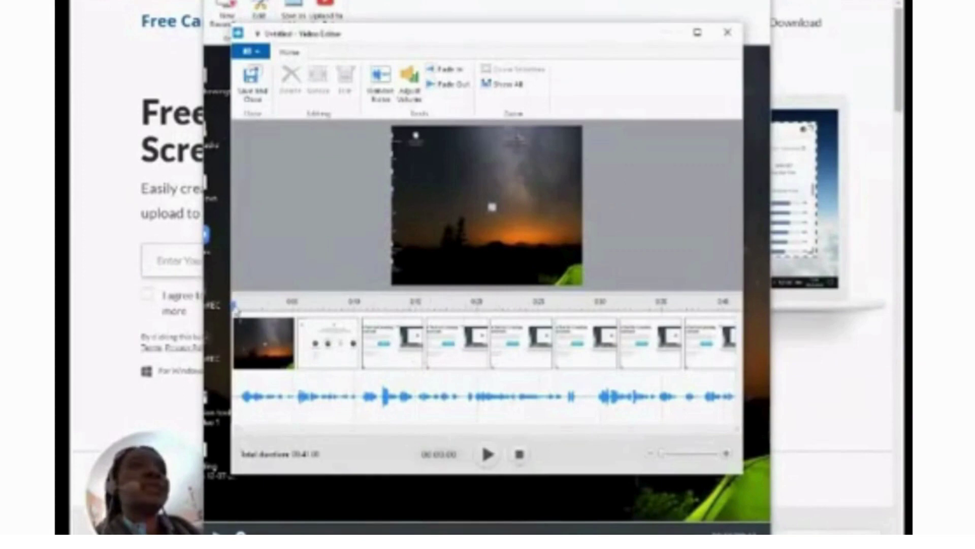
drag(235, 307, 274, 305)
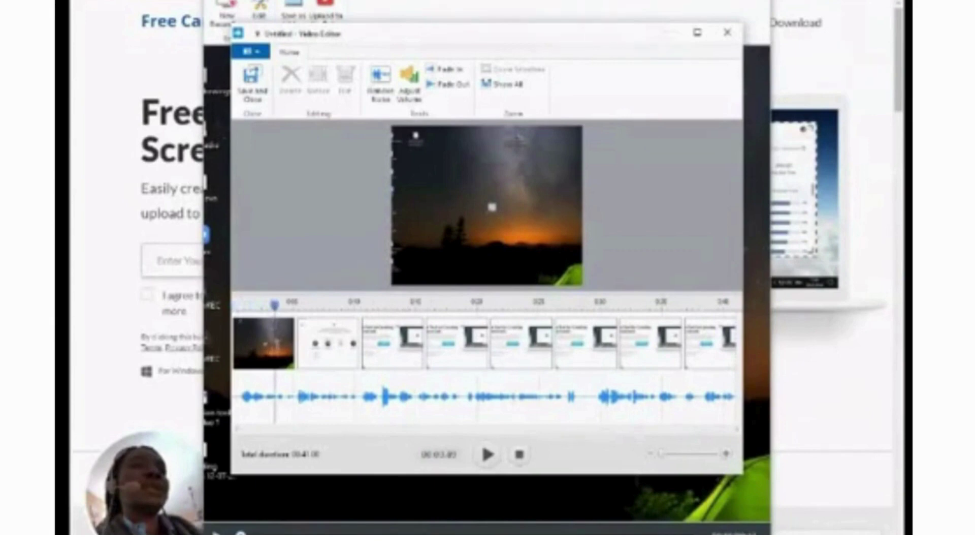
click(277, 348)
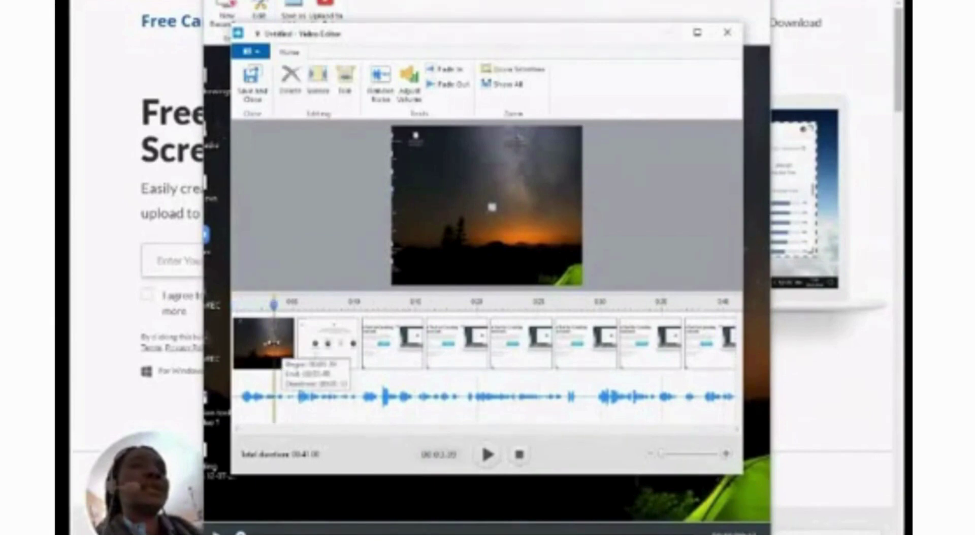
drag(276, 351, 429, 345)
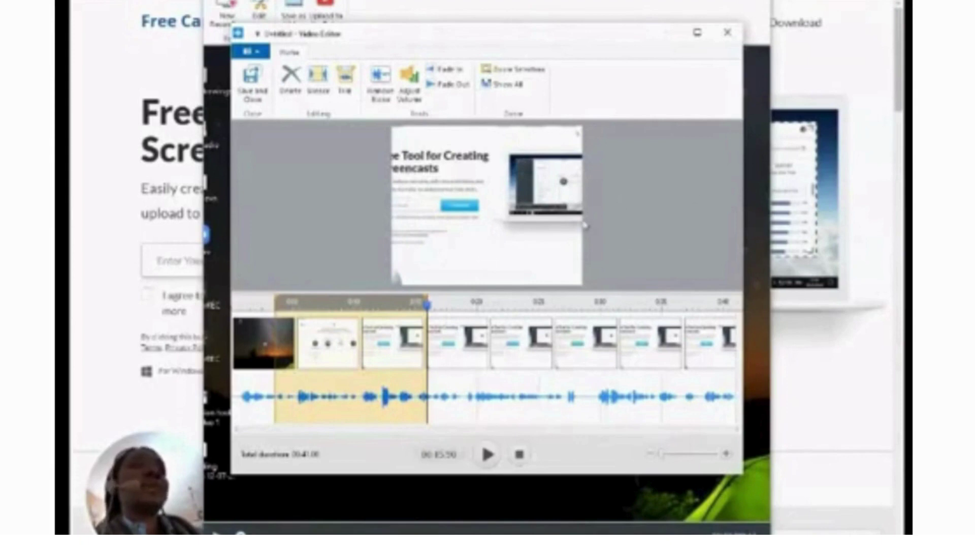
click(728, 33)
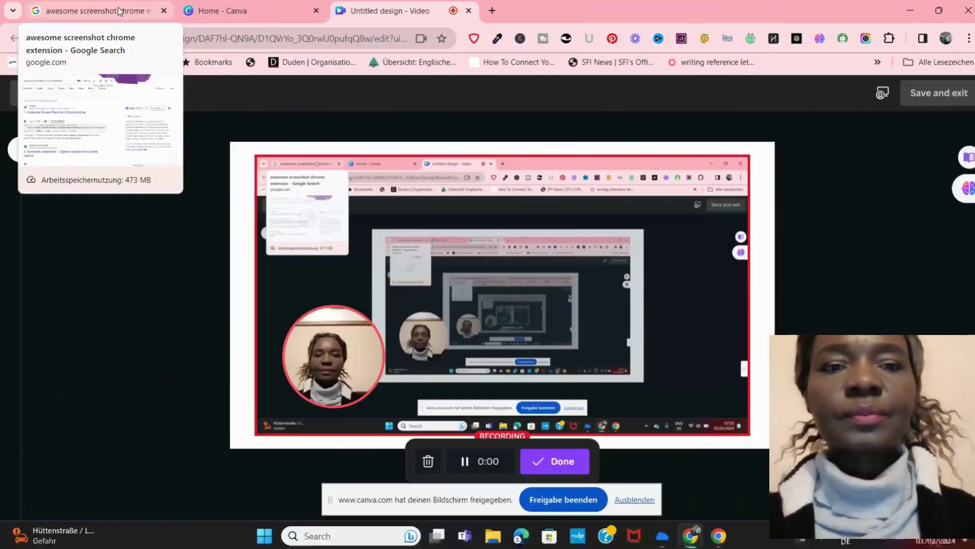
Open the Chrome Web Store page of Awesome Screen Recorder & Screenshot from the Google results for "awesome screenshot chrome extension".
click(120, 11)
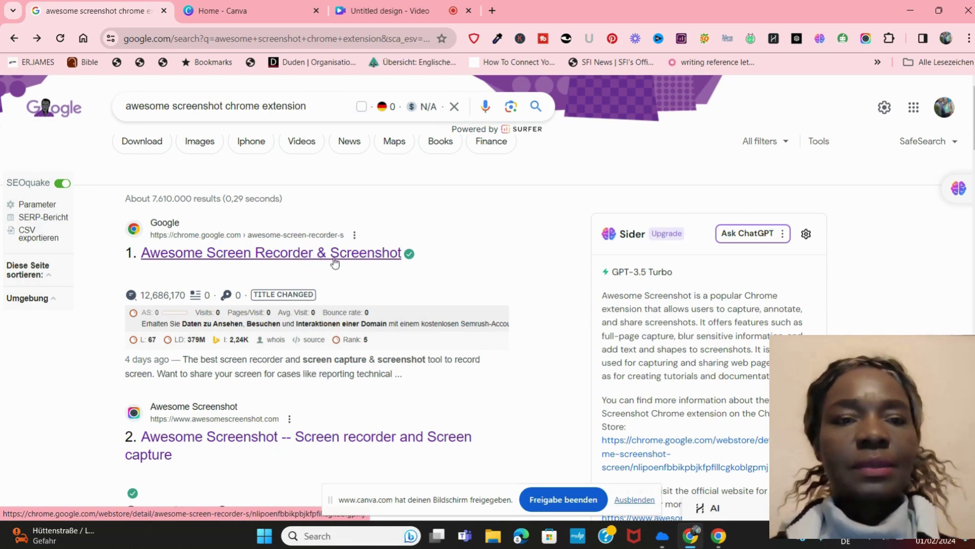
click(539, 108)
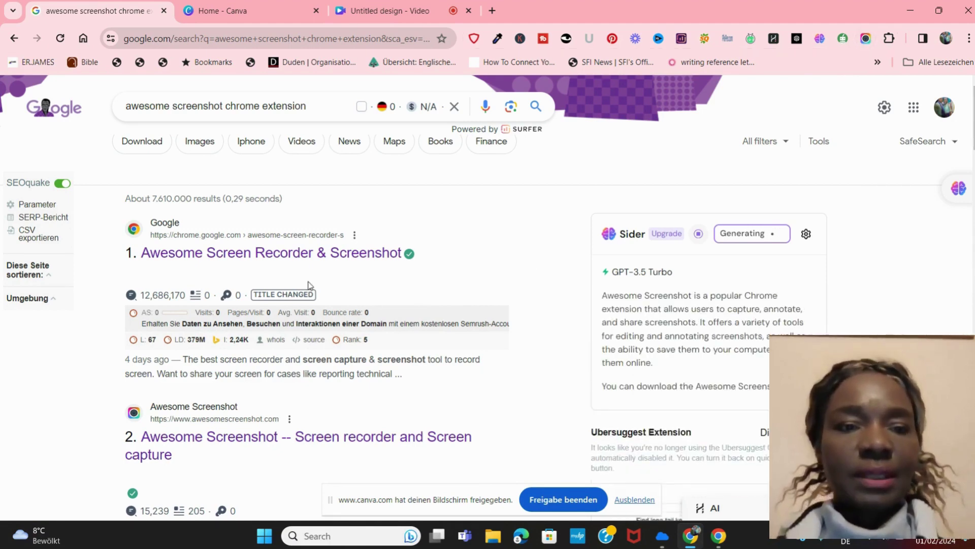
click(250, 258)
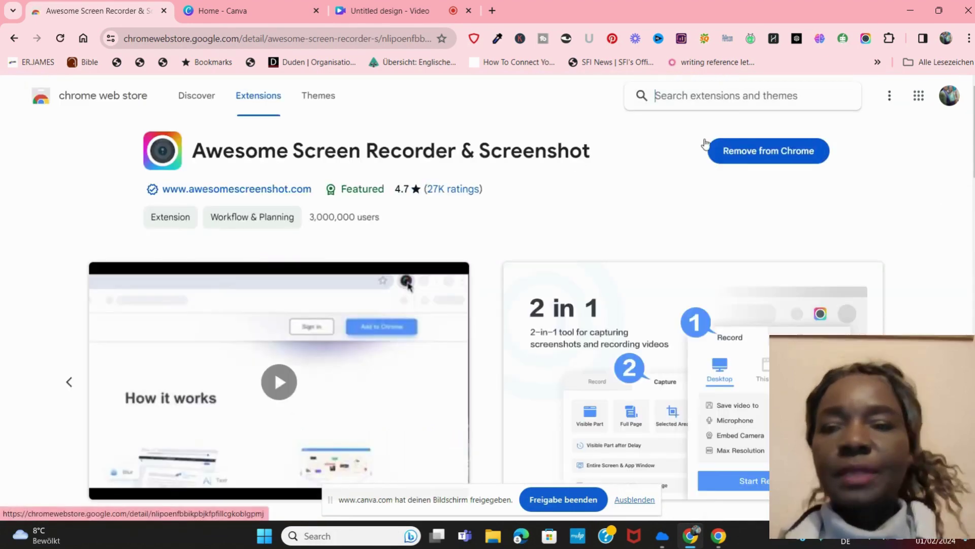
Look over the extension's store page, from its title and preview images down to the overview.
scroll(627, 158, down, 7)
scroll(488, 305, up, 4)
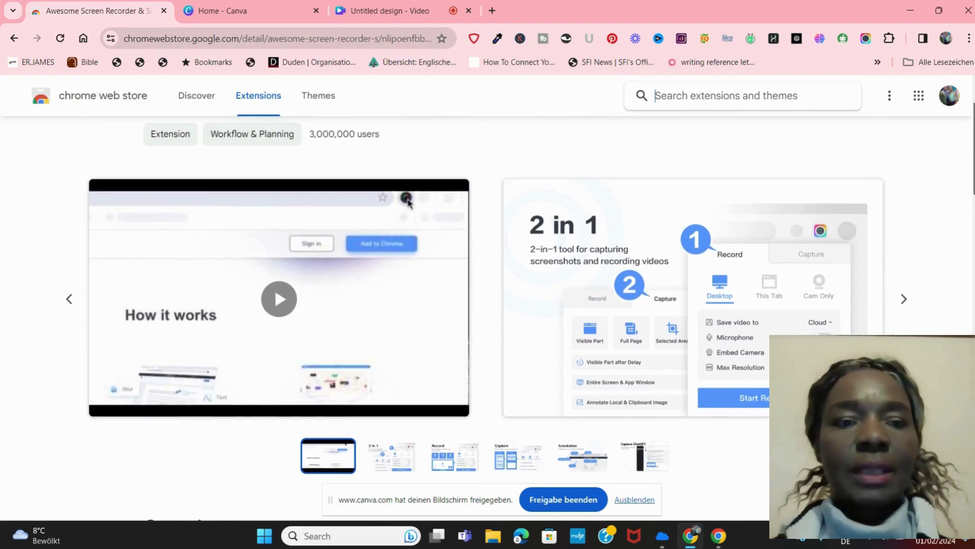
scroll(486, 315, down, 2)
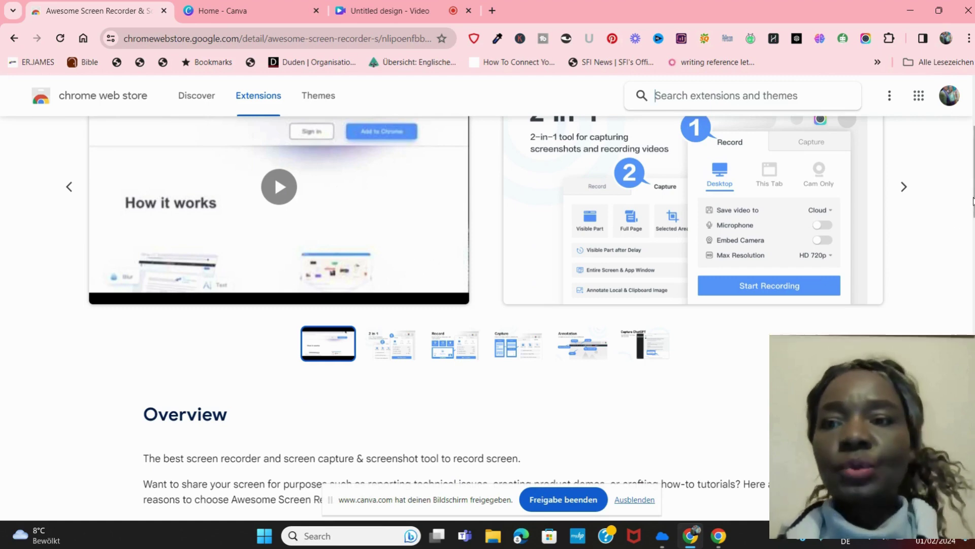
click(972, 199)
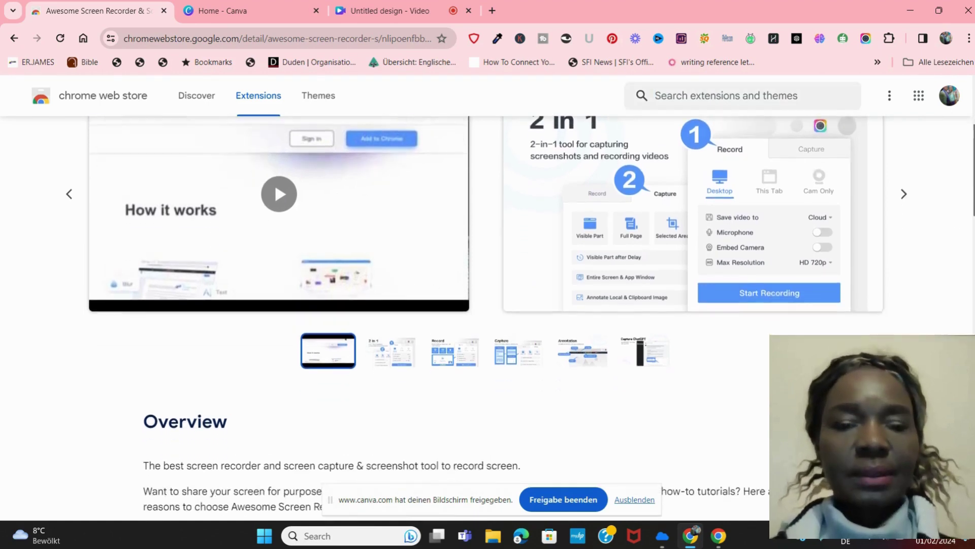
scroll(488, 305, up, 2)
scroll(487, 305, down, 3)
scroll(488, 304, up, 4)
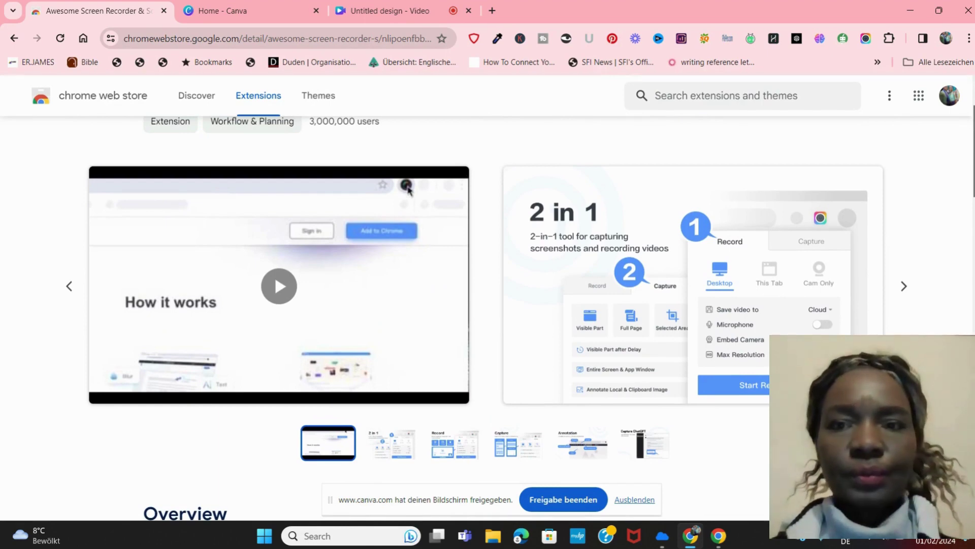
scroll(488, 305, up, 2)
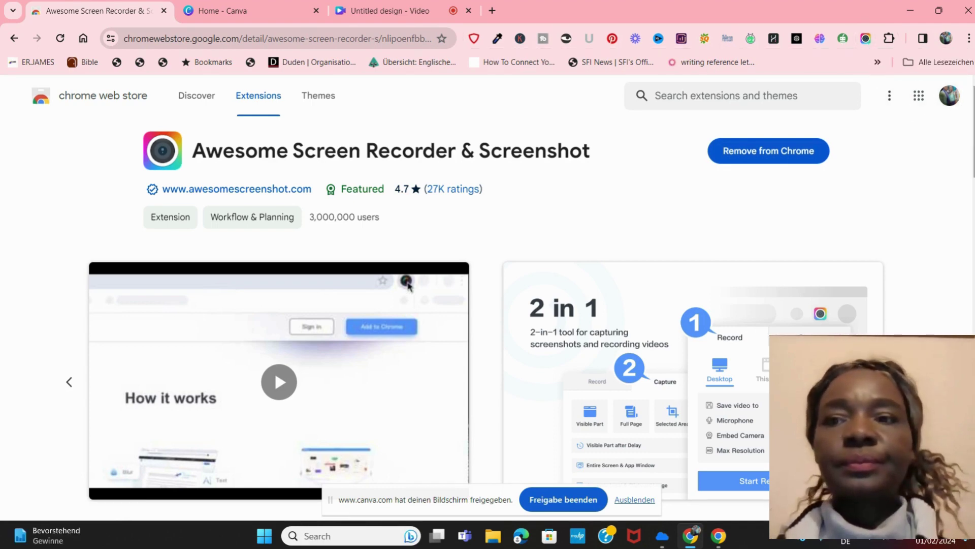
scroll(488, 304, down, 3)
scroll(488, 305, down, 2)
scroll(488, 305, up, 3)
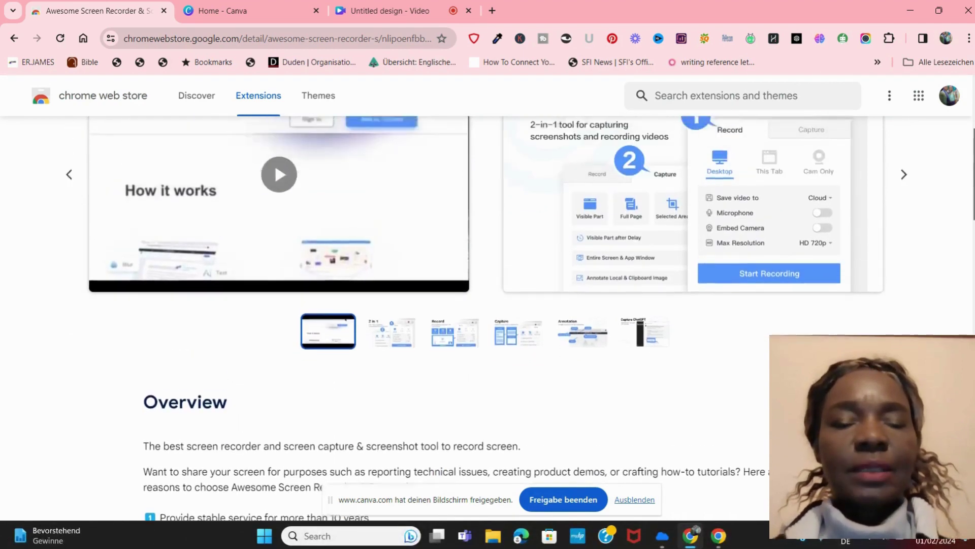
View the extension's 2 in 1, Record, Capture and Annotation preview images one after another.
click(405, 412)
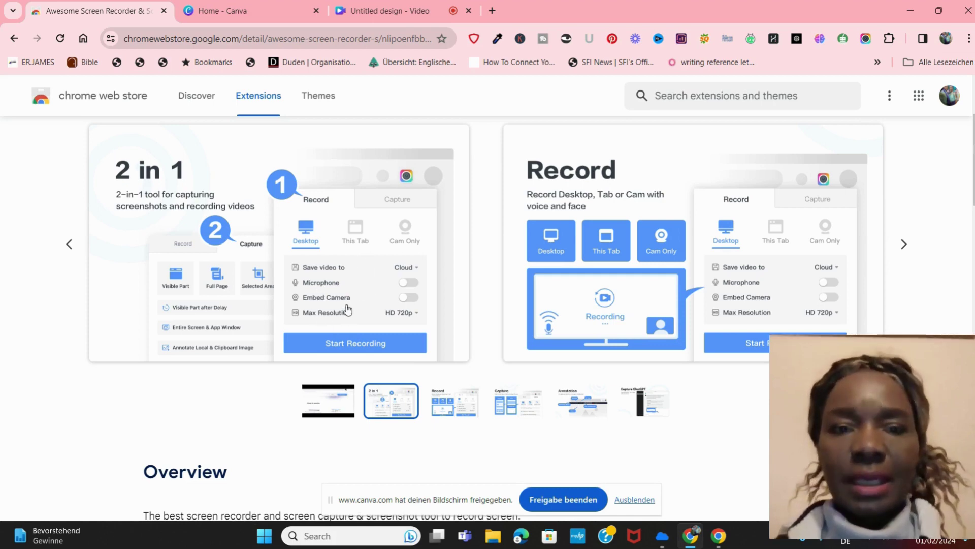
click(462, 414)
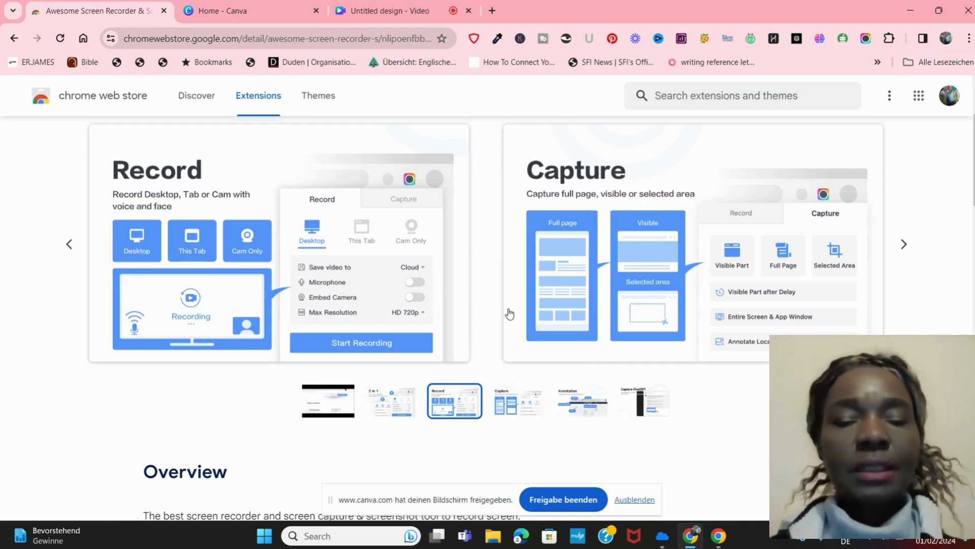
click(500, 409)
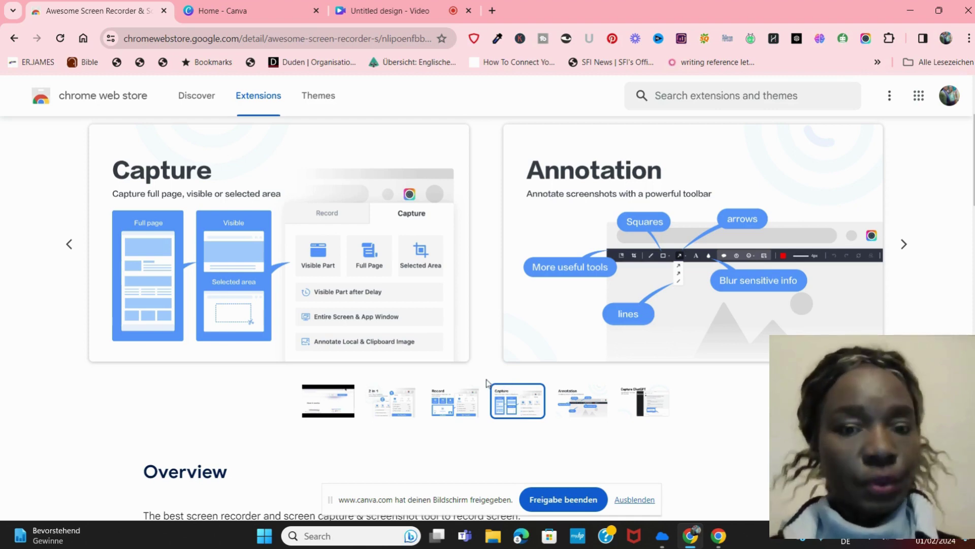
click(575, 404)
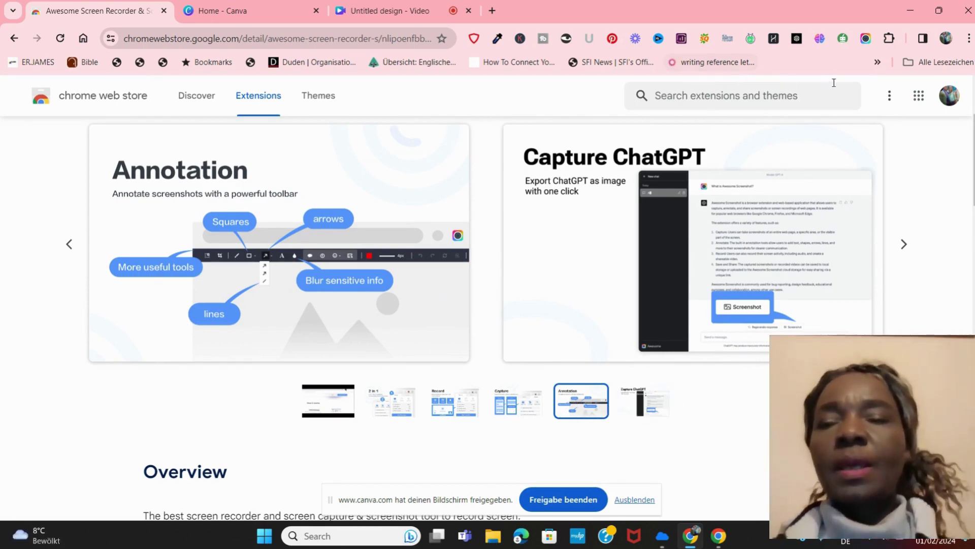
Open the Awesome Screenshot extension's recording options, enable the microphone, and grant it access to the camera and microphone.
click(866, 40)
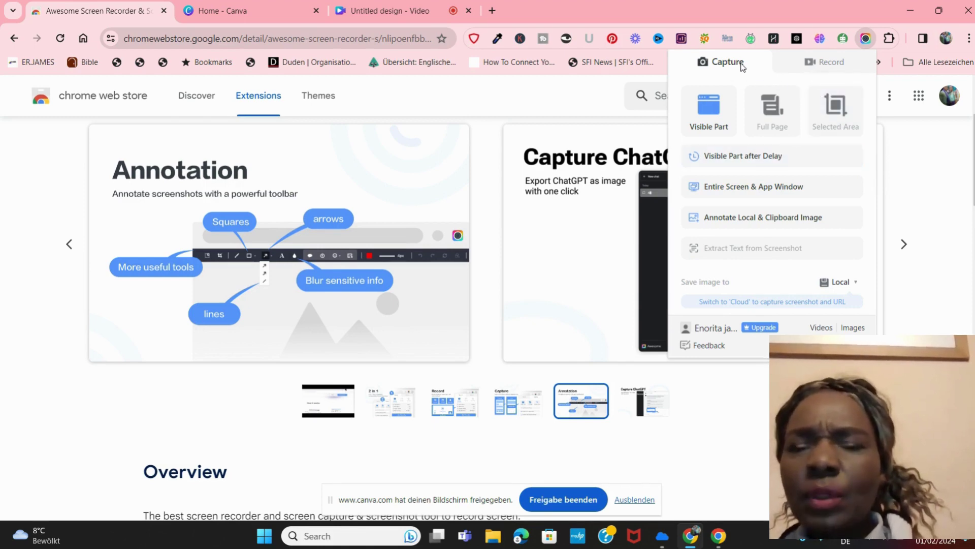
click(831, 63)
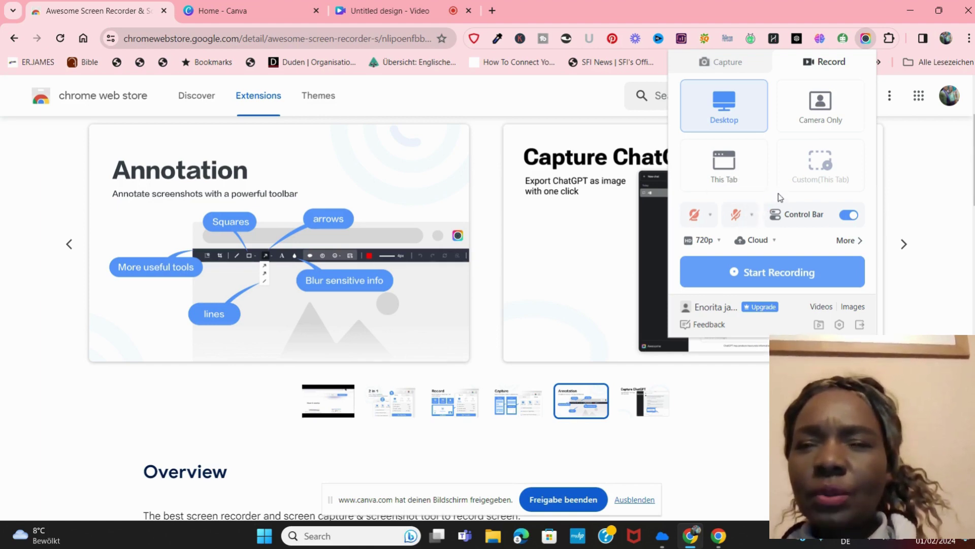
click(735, 214)
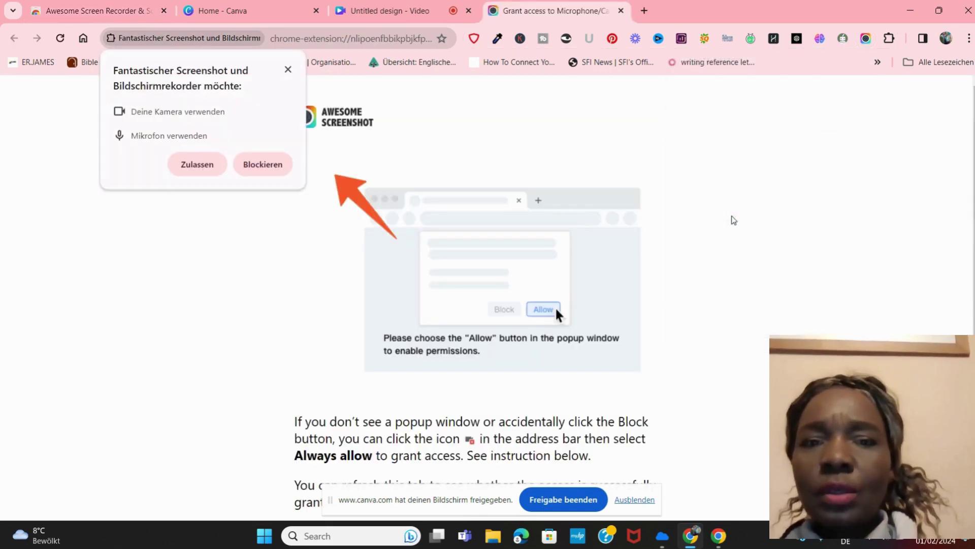
click(188, 170)
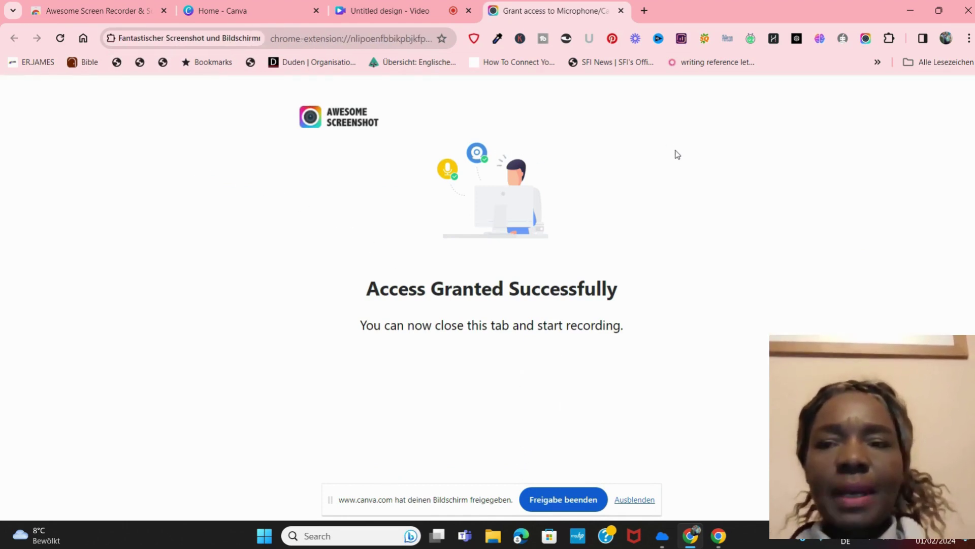
Turn on the camera in Awesome Screenshot's recording options, start a desktop recording, and acknowledge the system sound tip.
click(866, 40)
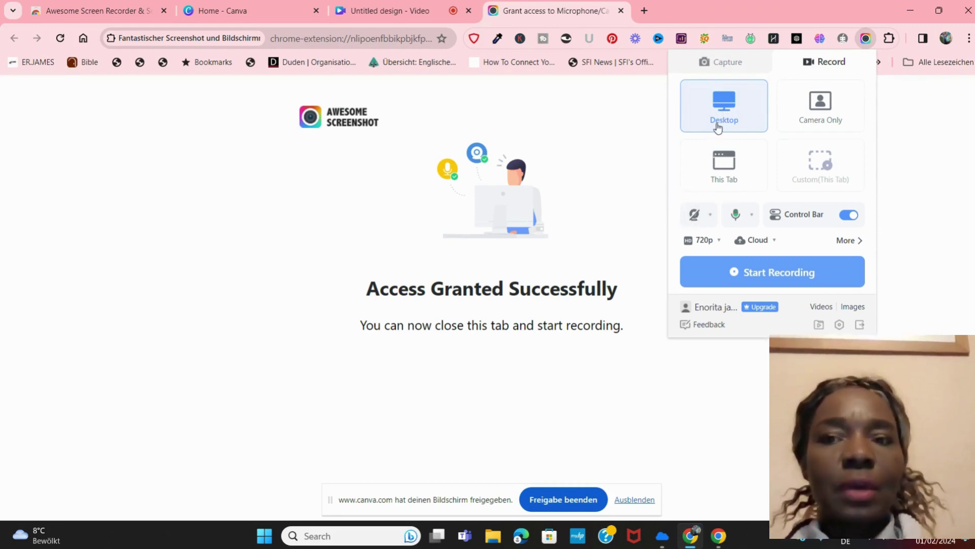
click(695, 215)
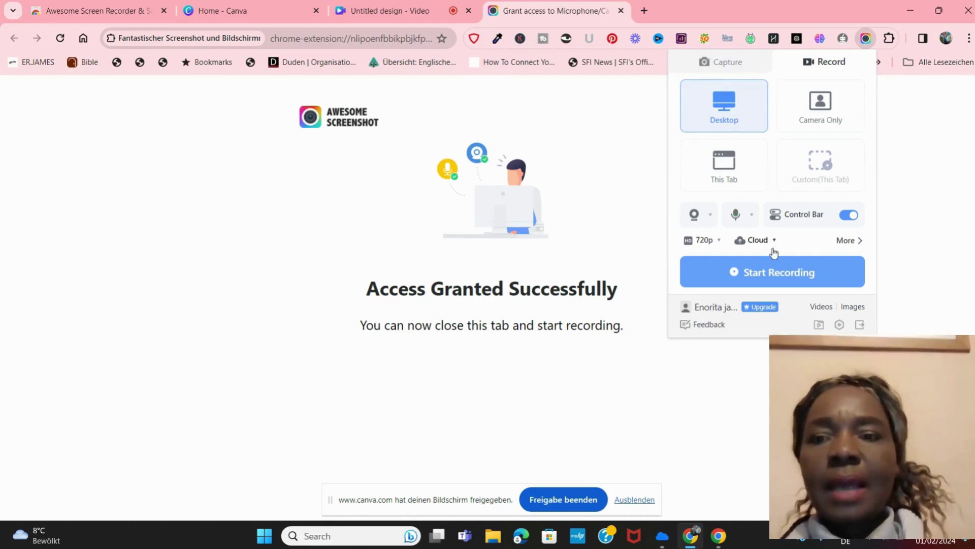
click(779, 274)
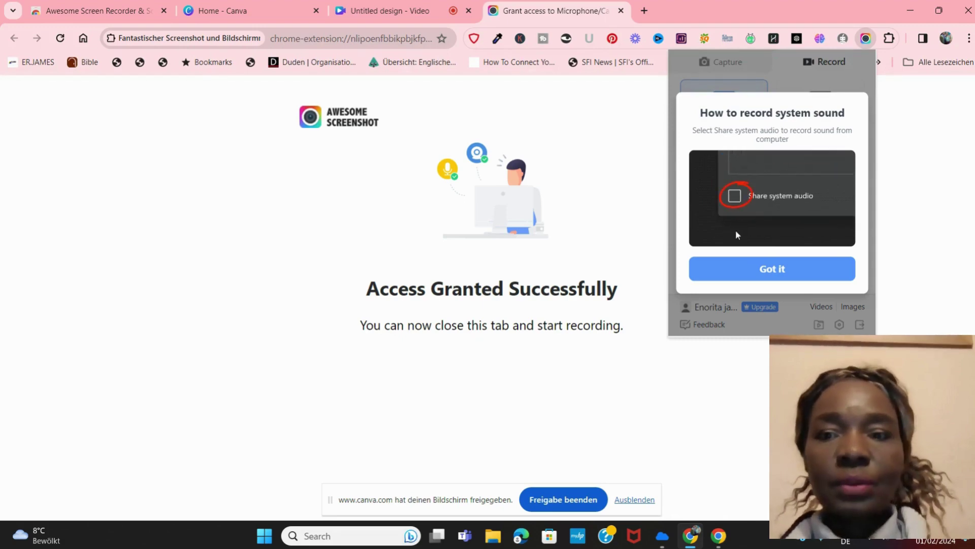
click(772, 276)
click(772, 272)
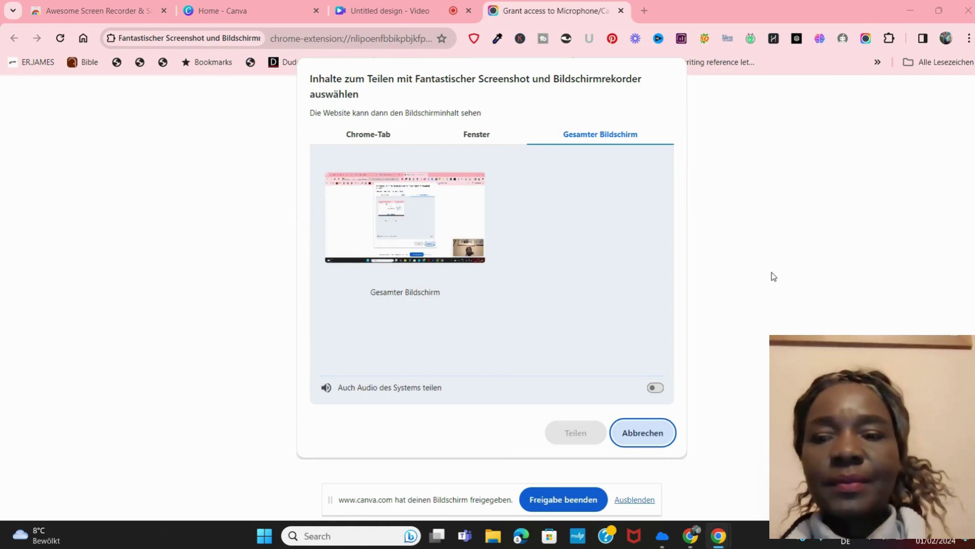
Dismiss the page's context menu, close the access confirmation page, and show the Canva home page with its Education menu.
right_click(772, 276)
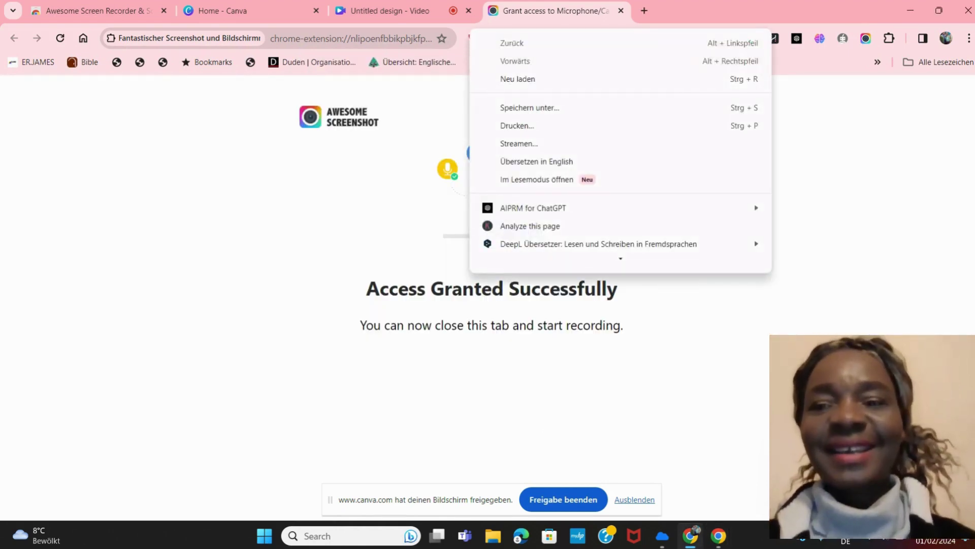
click(605, 325)
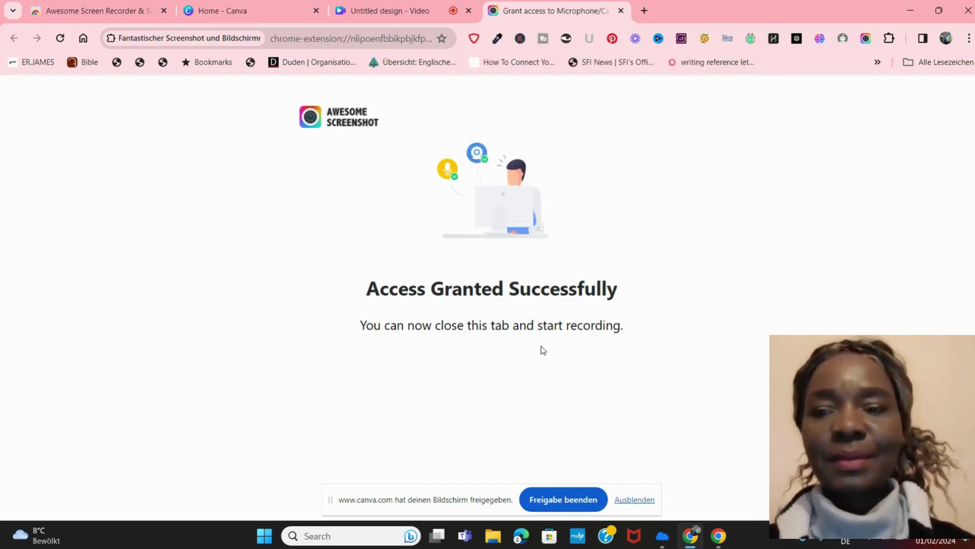
click(620, 10)
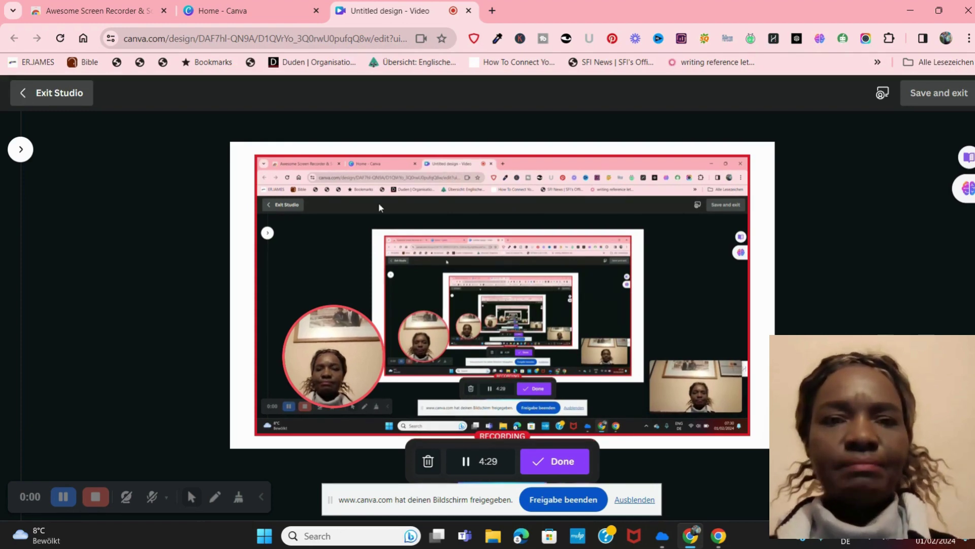
click(255, 10)
mouse_move(287, 88)
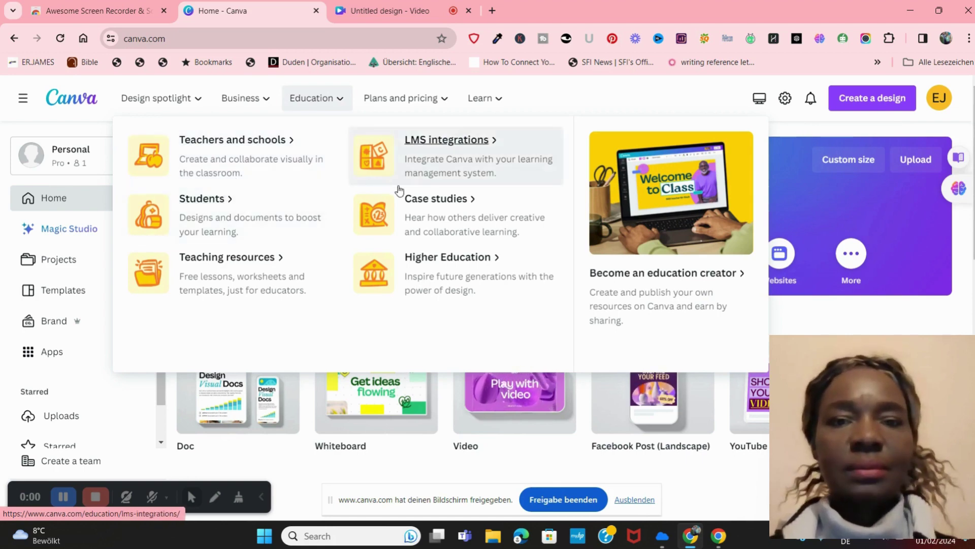
Open Canva's LMS integrations page from the Education options and look through the listed learning platforms.
click(442, 142)
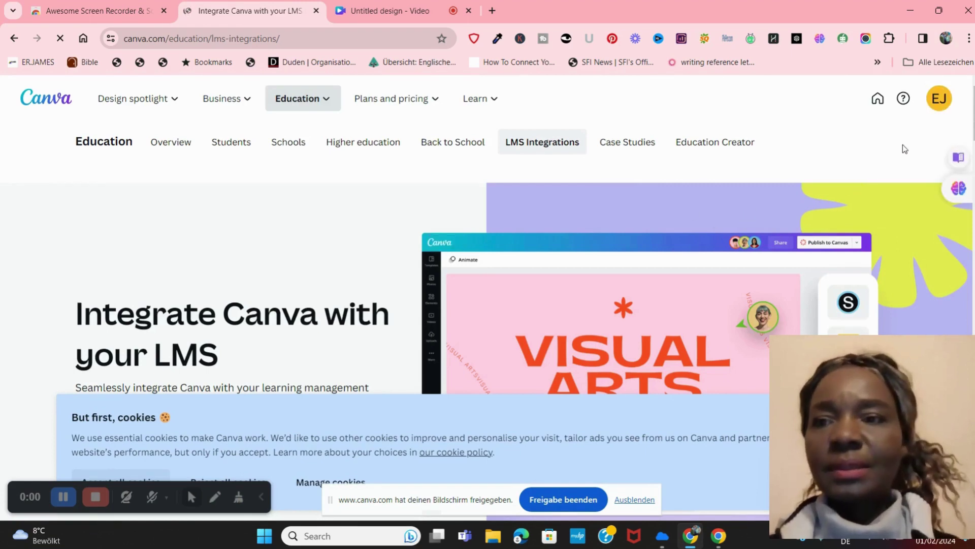
scroll(487, 238, down, 12)
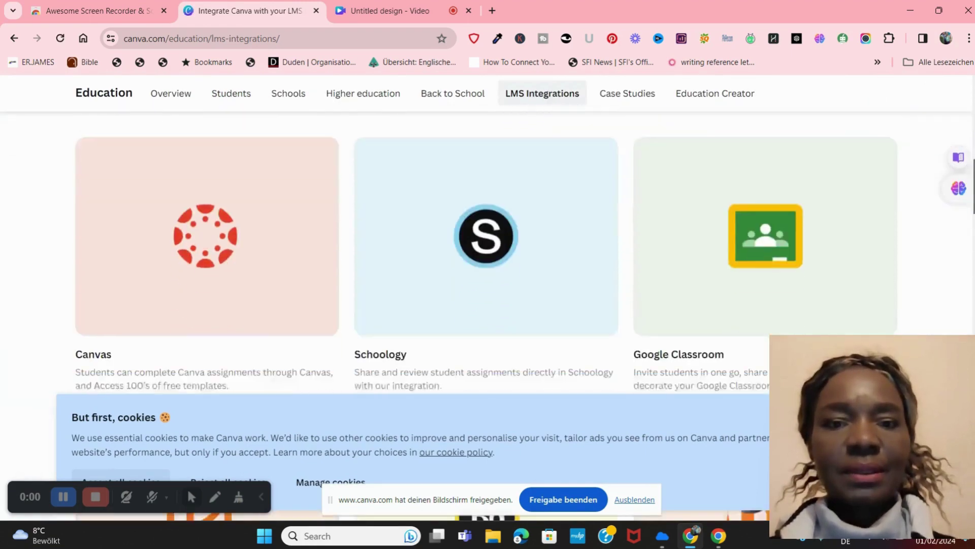
scroll(487, 239, up, 12)
scroll(487, 239, down, 10)
scroll(487, 239, up, 10)
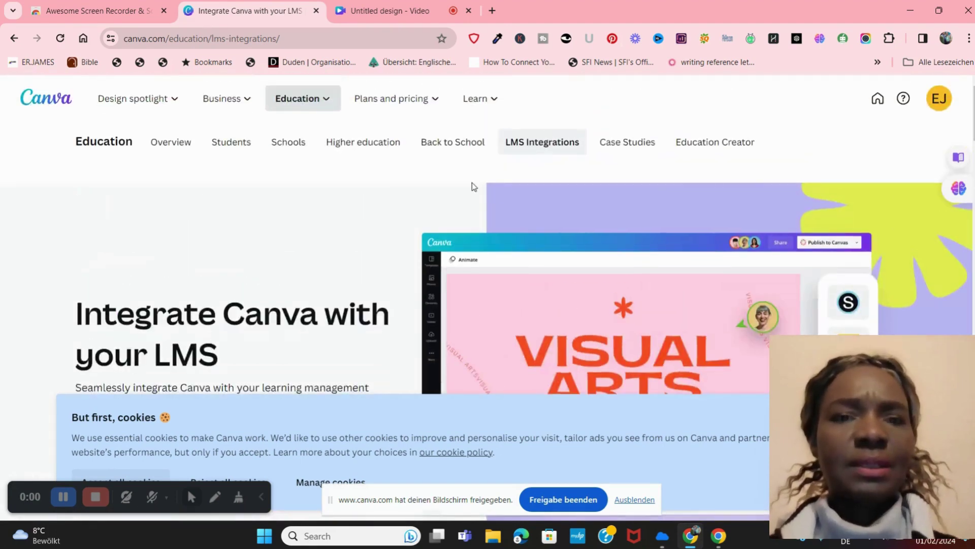
mouse_move(371, 104)
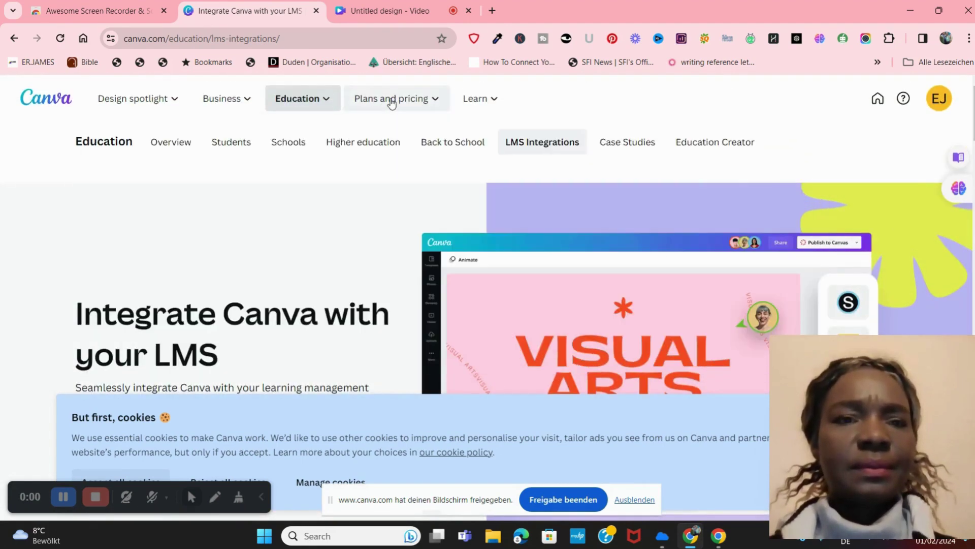
mouse_move(310, 106)
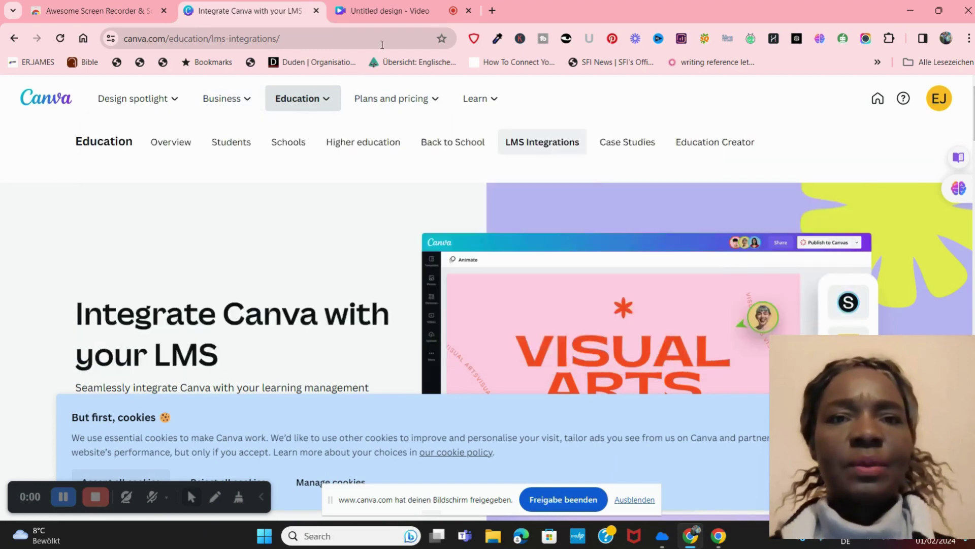
Return to the Canva video design's recording studio, and open and close a blank browser tab.
click(388, 13)
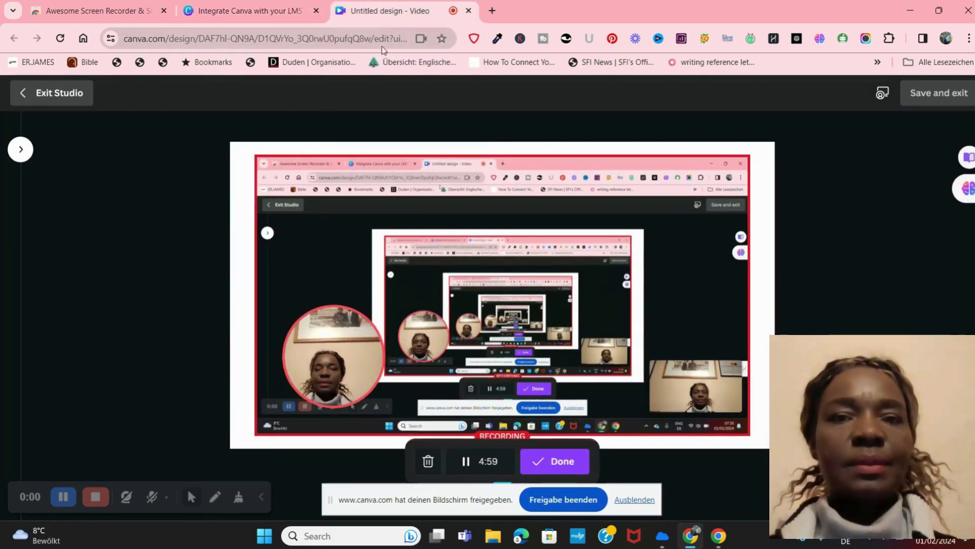
click(492, 10)
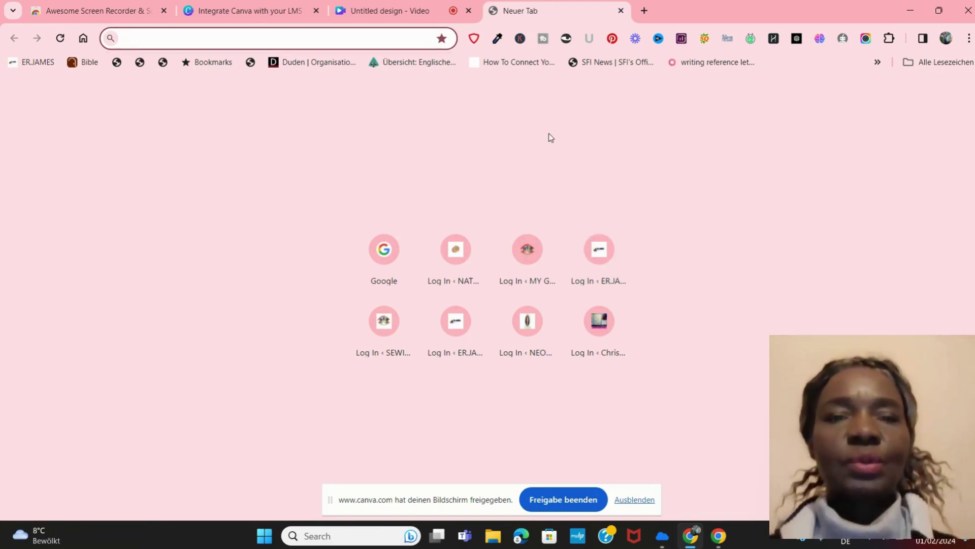
click(620, 11)
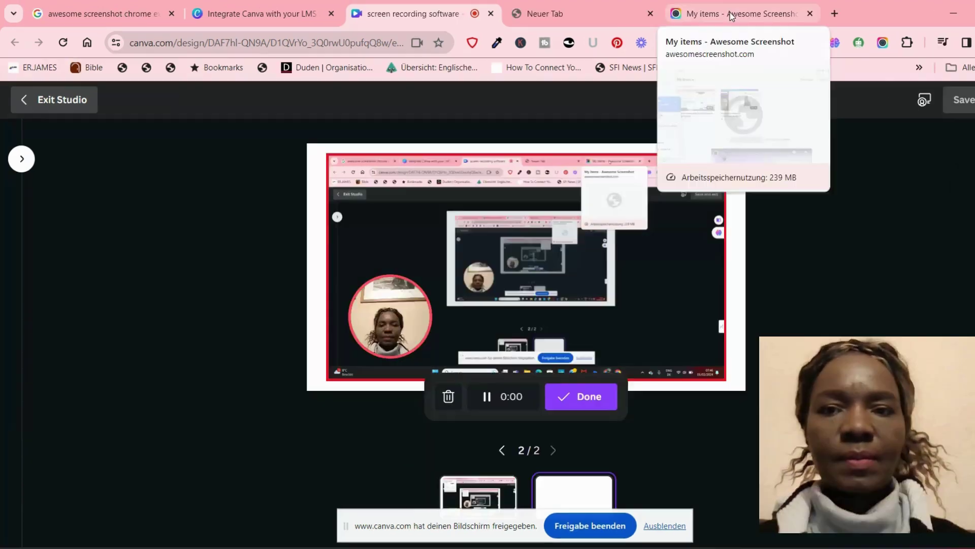
Switch to Awesome Screenshot's My items page and look over the saved recordings and the screenshot tutorial.
click(731, 16)
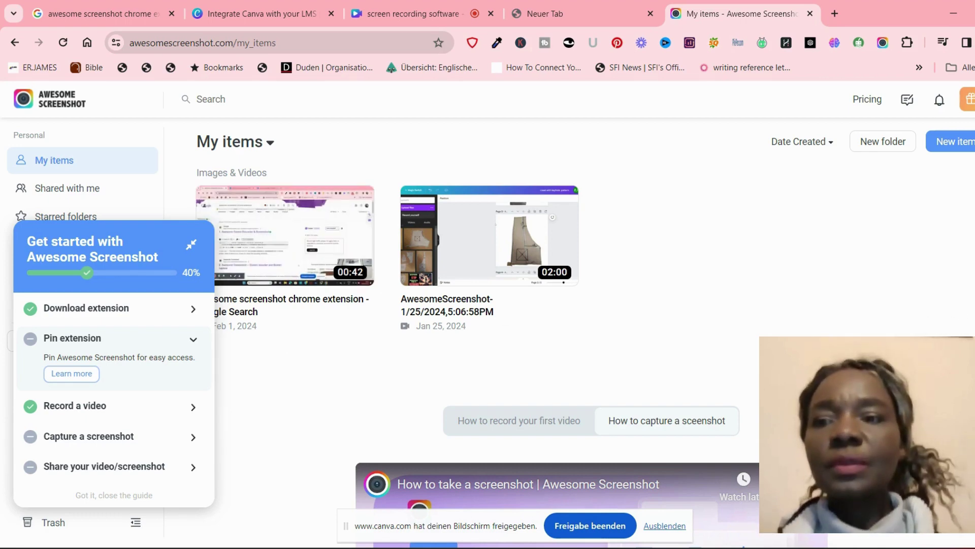
scroll(960, 311, down, 4)
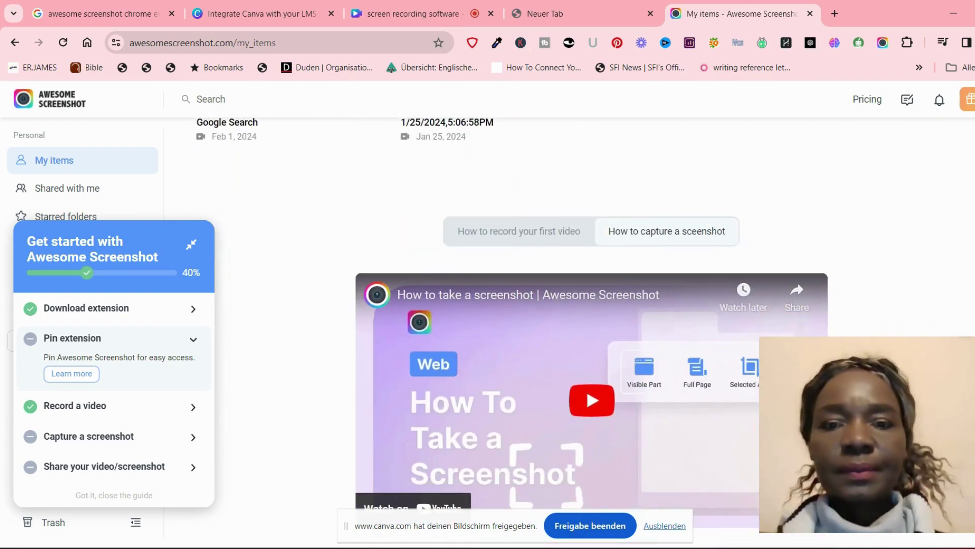
scroll(512, 325, up, 3)
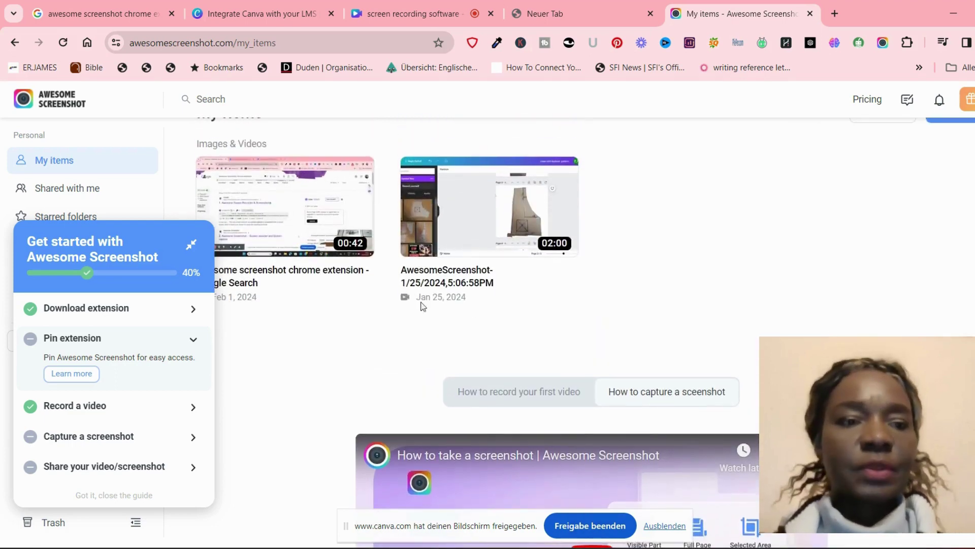
Play the first few seconds of the 00:42 recording of the Google search, pause it, and close the player.
click(294, 210)
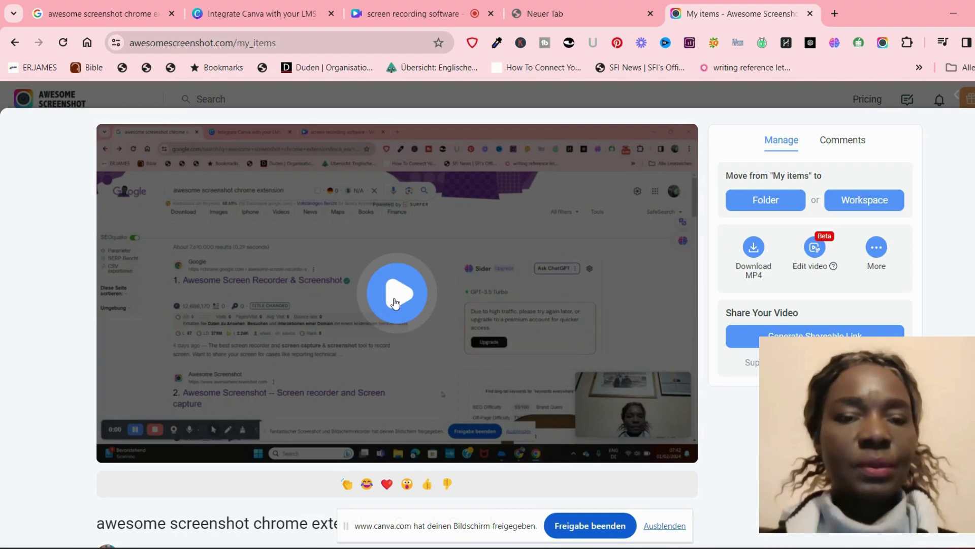
click(396, 302)
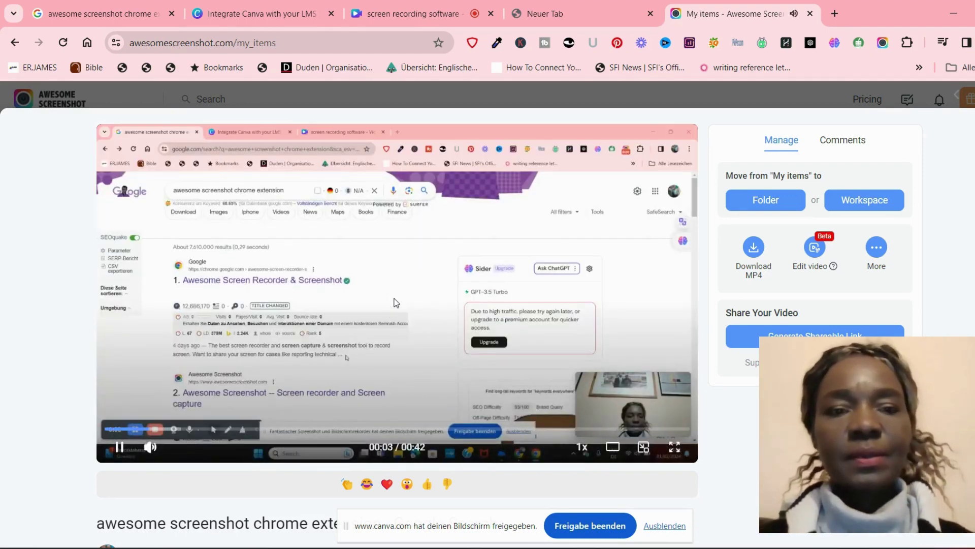
click(429, 308)
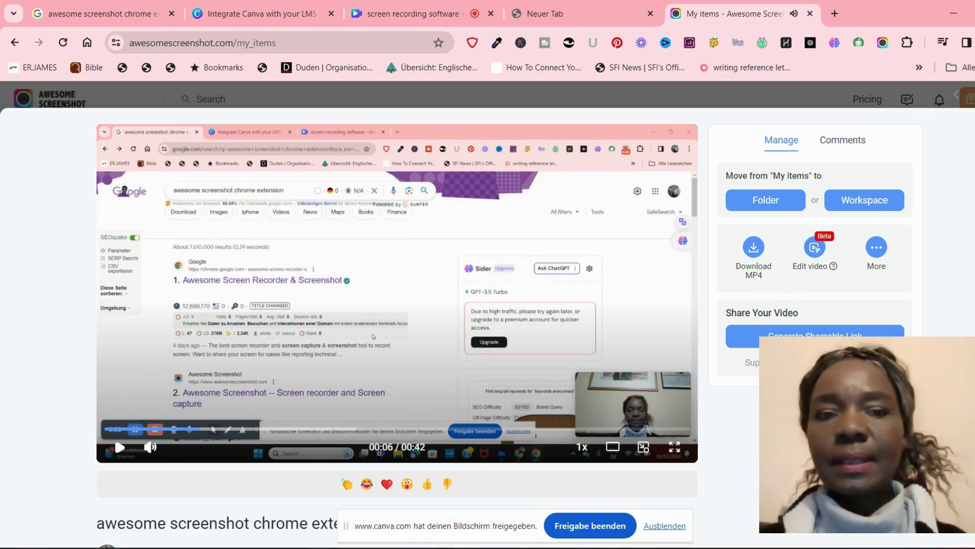
key(Escape)
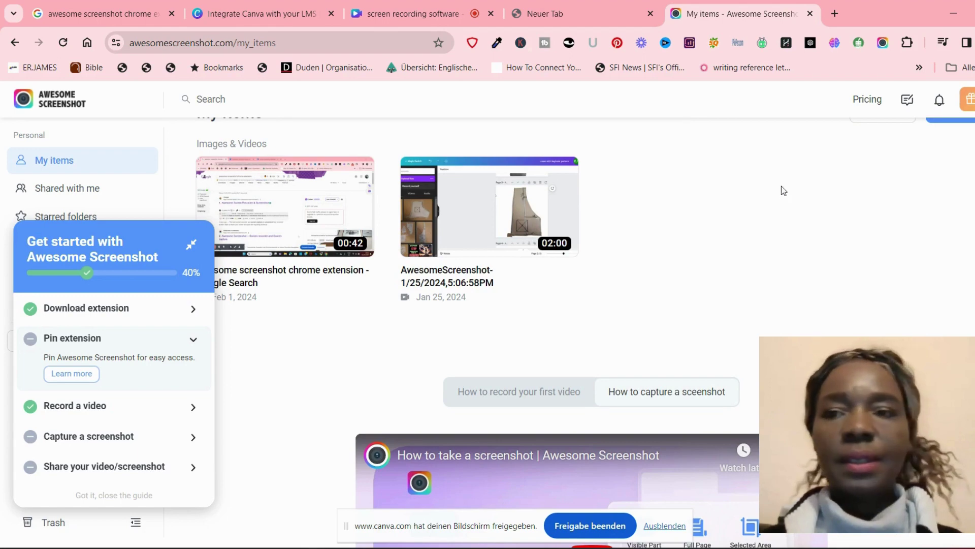
Examine the Free, Professional and Basic plans for individuals on Awesome Screenshot's pricing page, and return to My items.
click(868, 101)
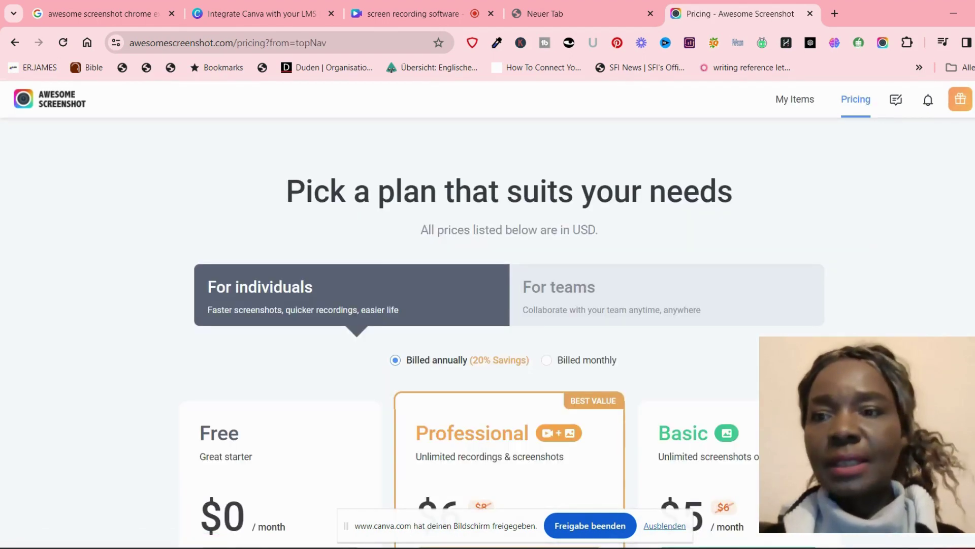
scroll(488, 315, down, 3)
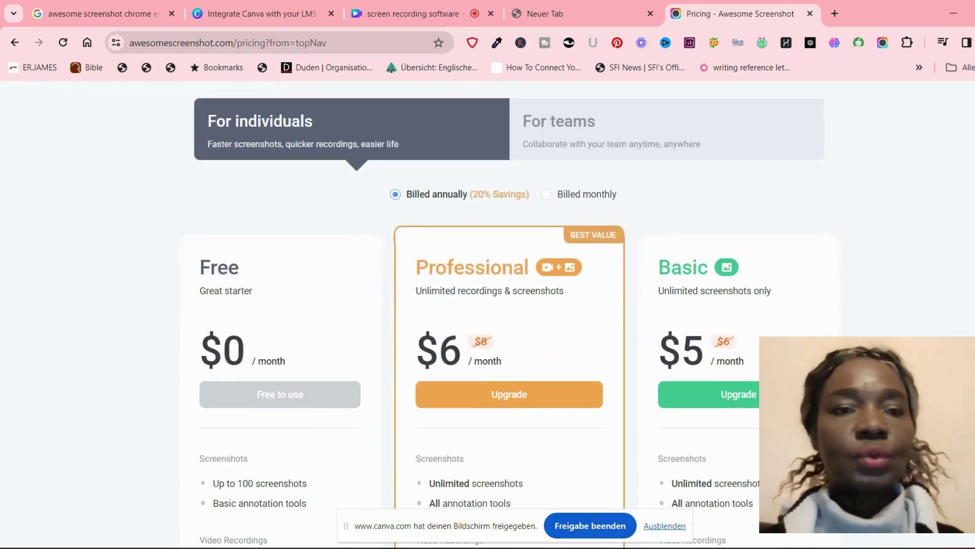
scroll(508, 315, down, 3)
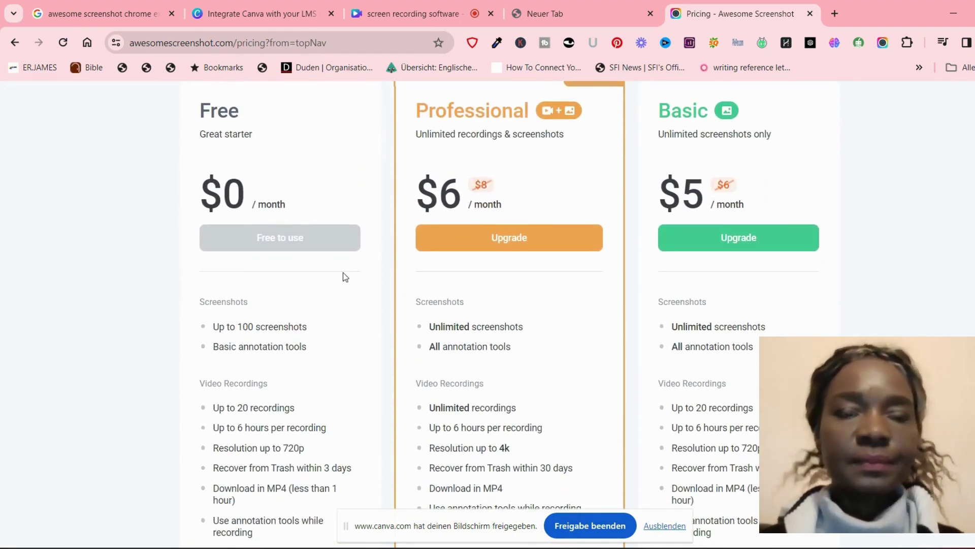
scroll(508, 315, down, 2)
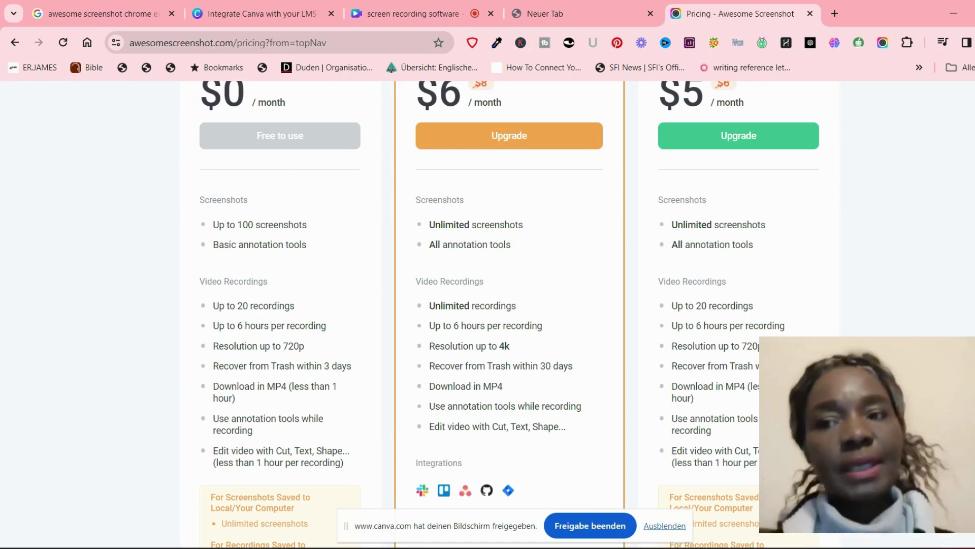
scroll(303, 324, up, 1)
scroll(509, 314, up, 2)
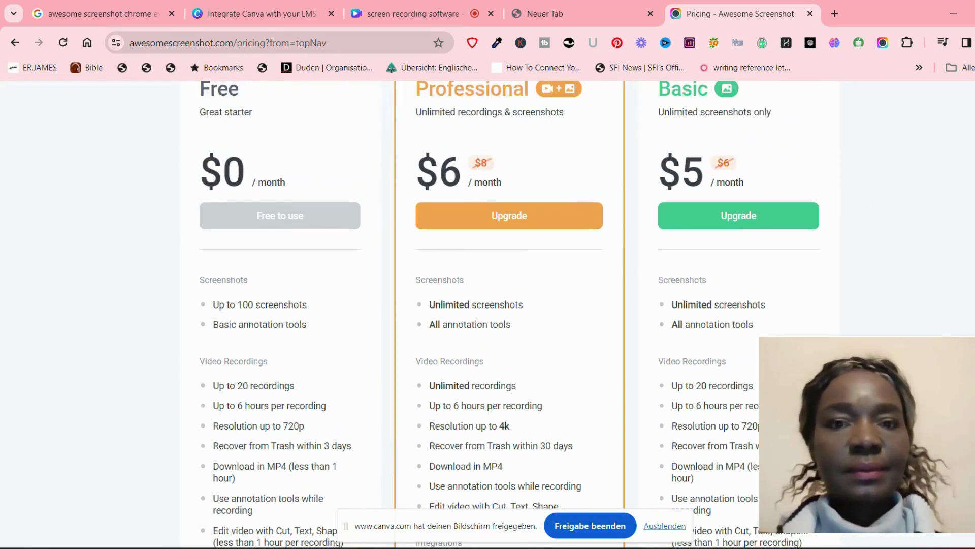
scroll(510, 315, down, 4)
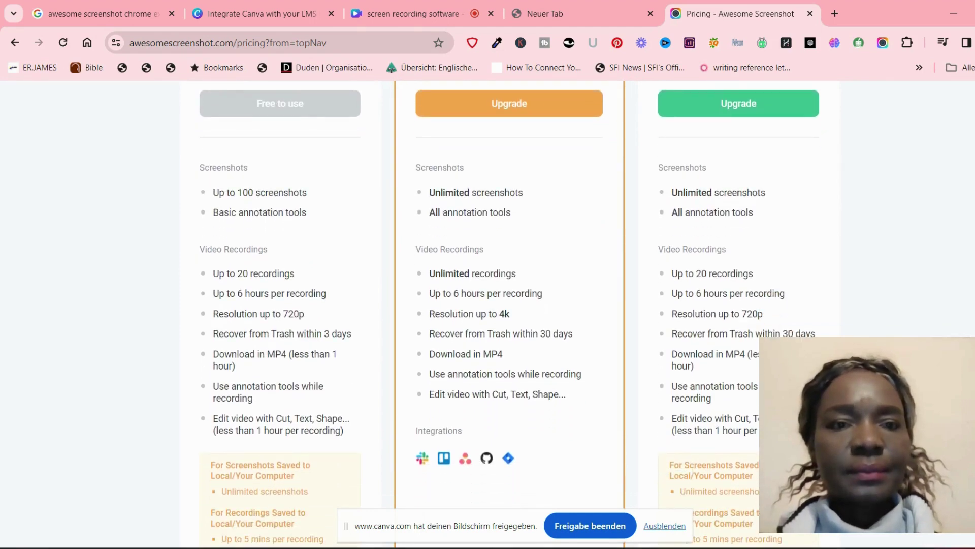
scroll(509, 315, up, 10)
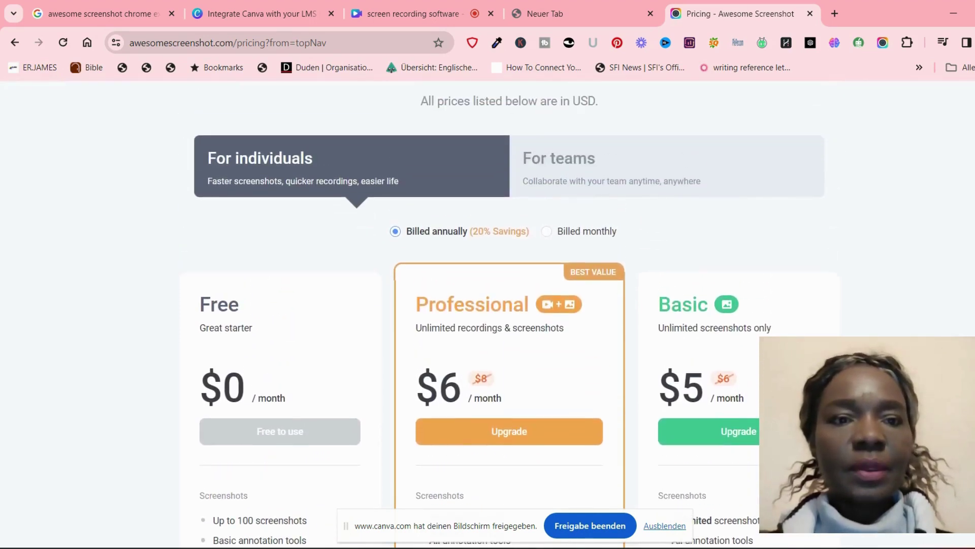
scroll(675, 295, down, 6)
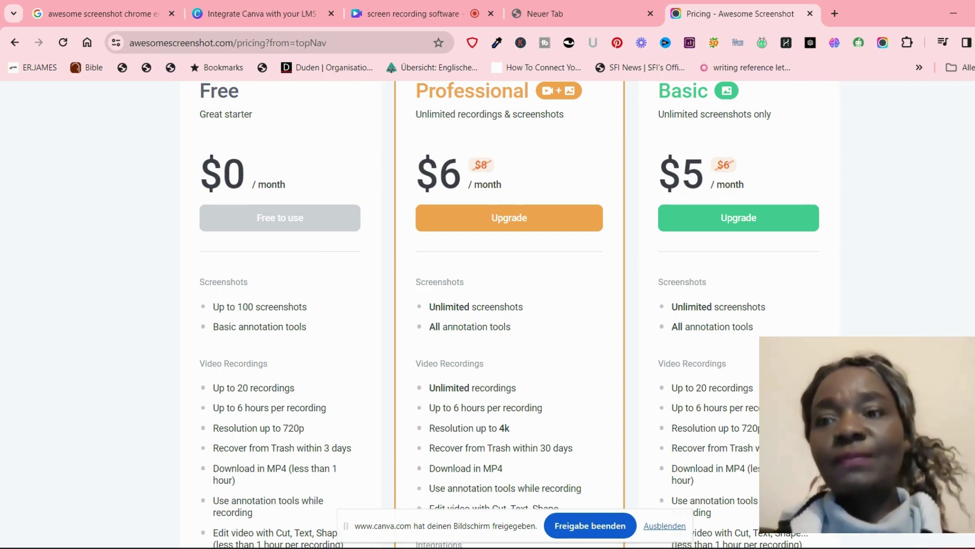
scroll(487, 305, up, 10)
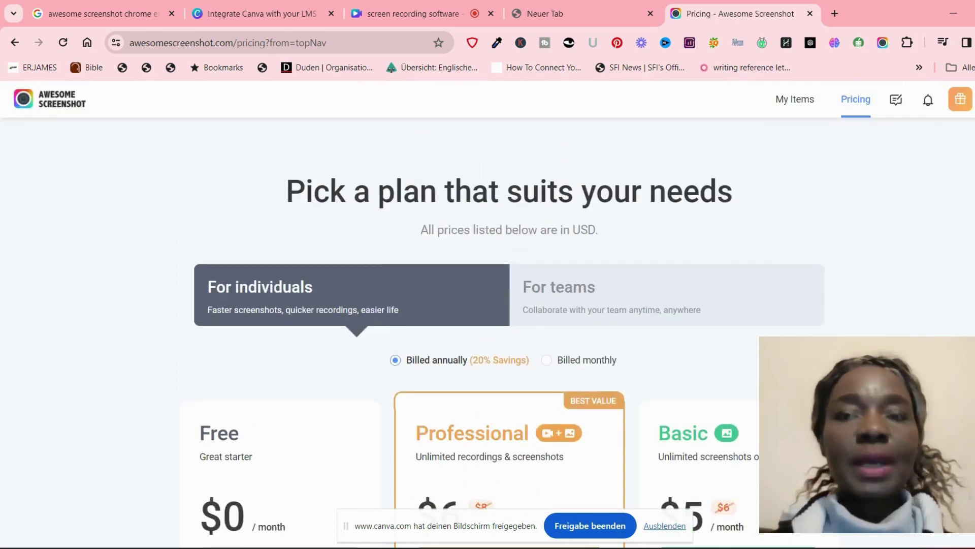
scroll(487, 304, down, 8)
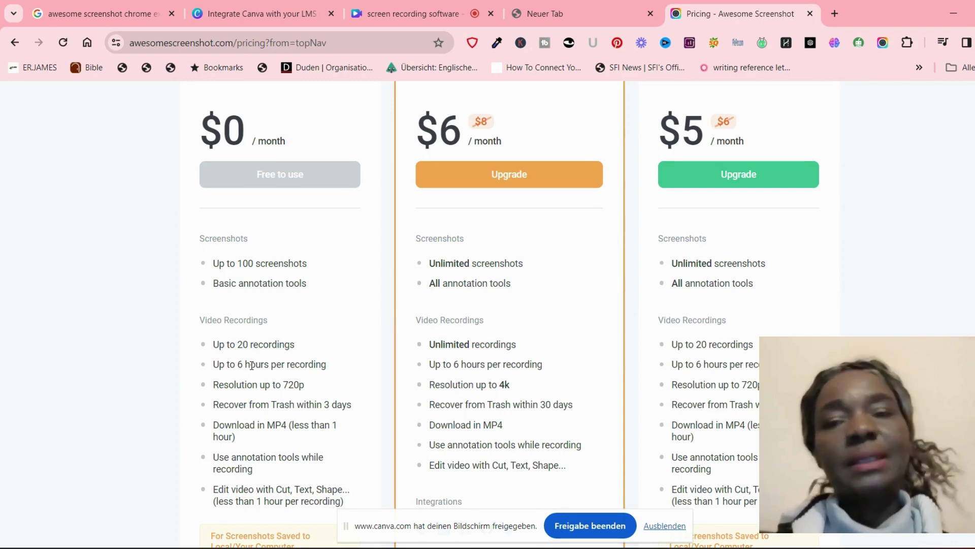
scroll(508, 304, up, 8)
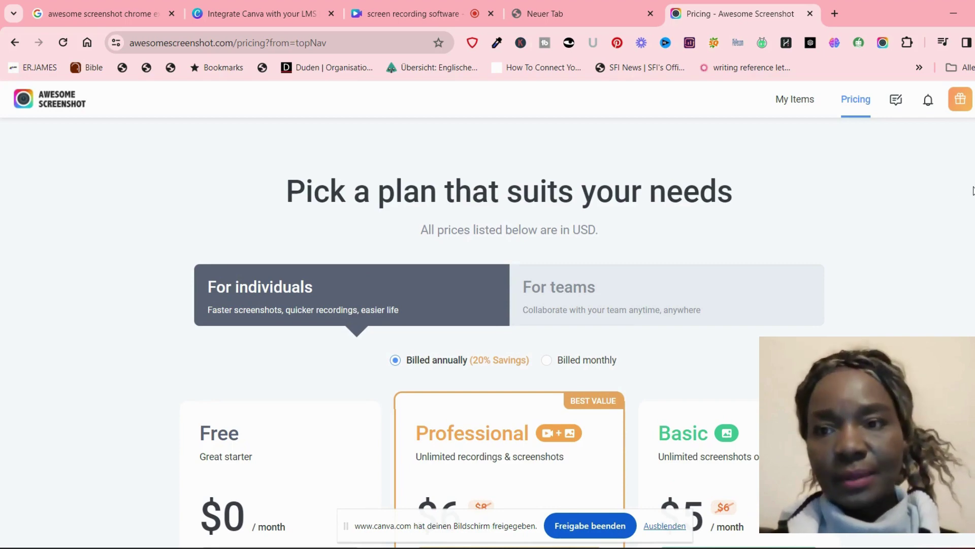
scroll(508, 305, down, 2)
scroll(508, 305, up, 2)
click(797, 111)
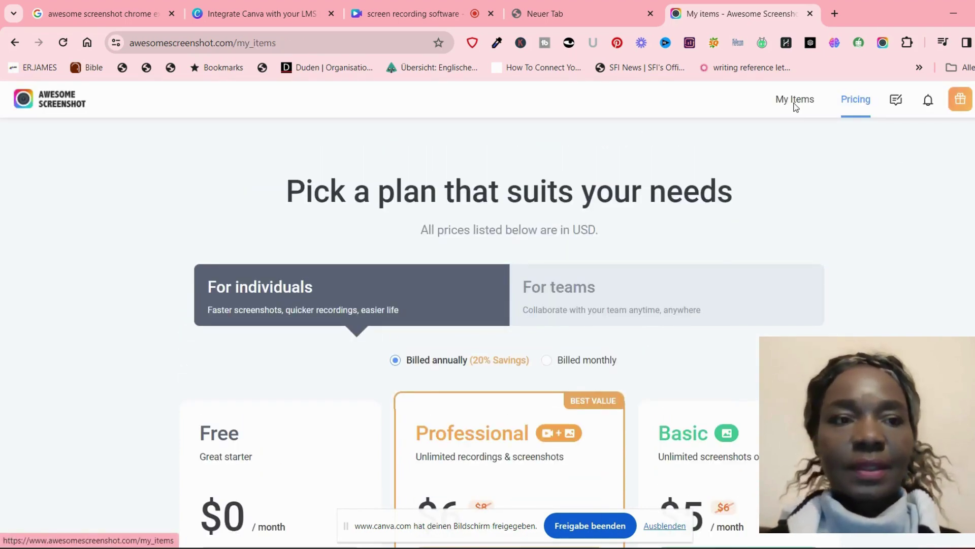